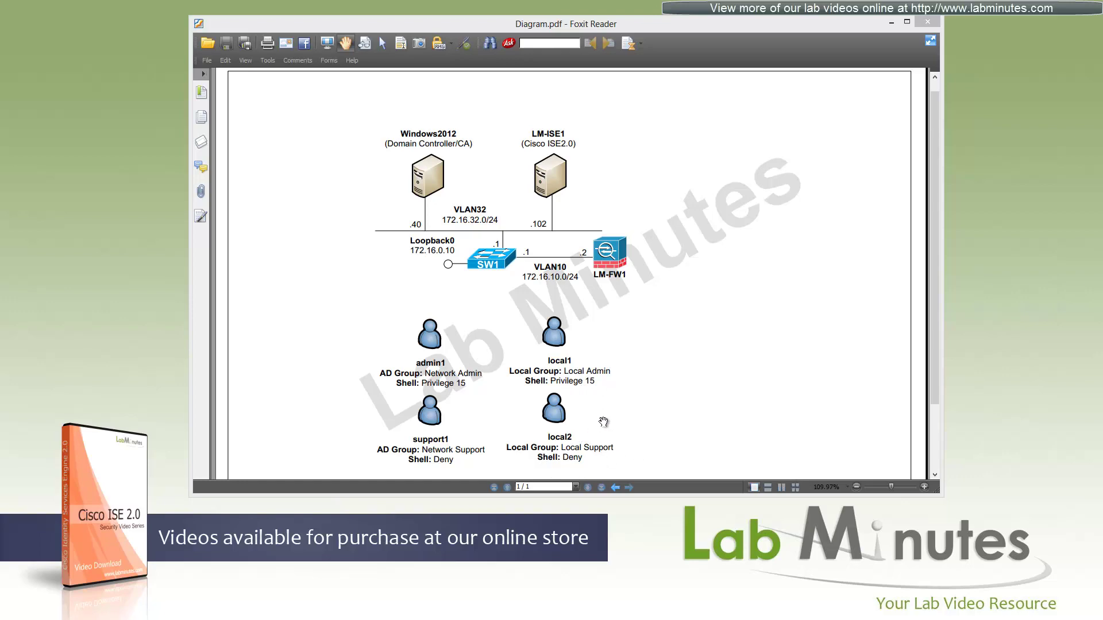
Step: Switch from Diagram.pdf to the Remote Desktop ISE dashboard and open the Administration menu
key(alt+Tab)
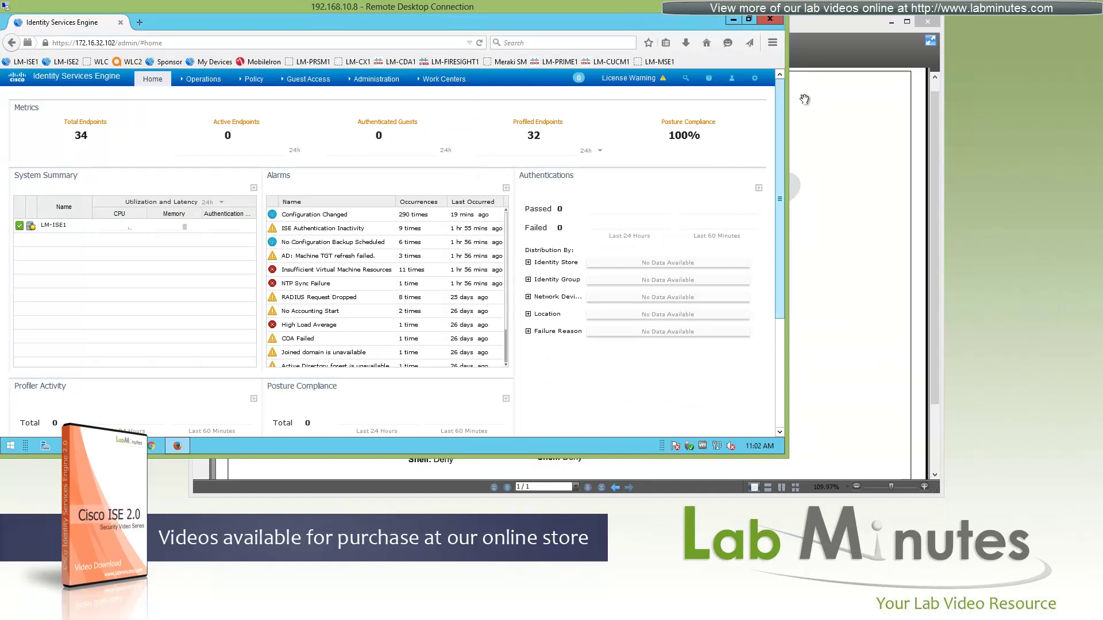
click(374, 79)
click(212, 351)
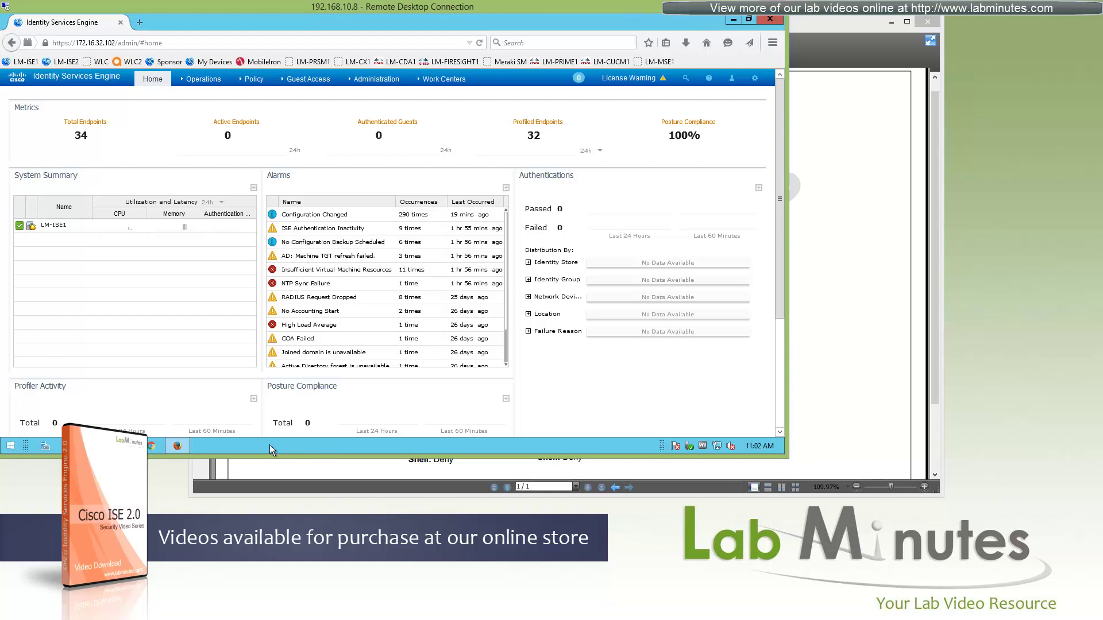
click(11, 446)
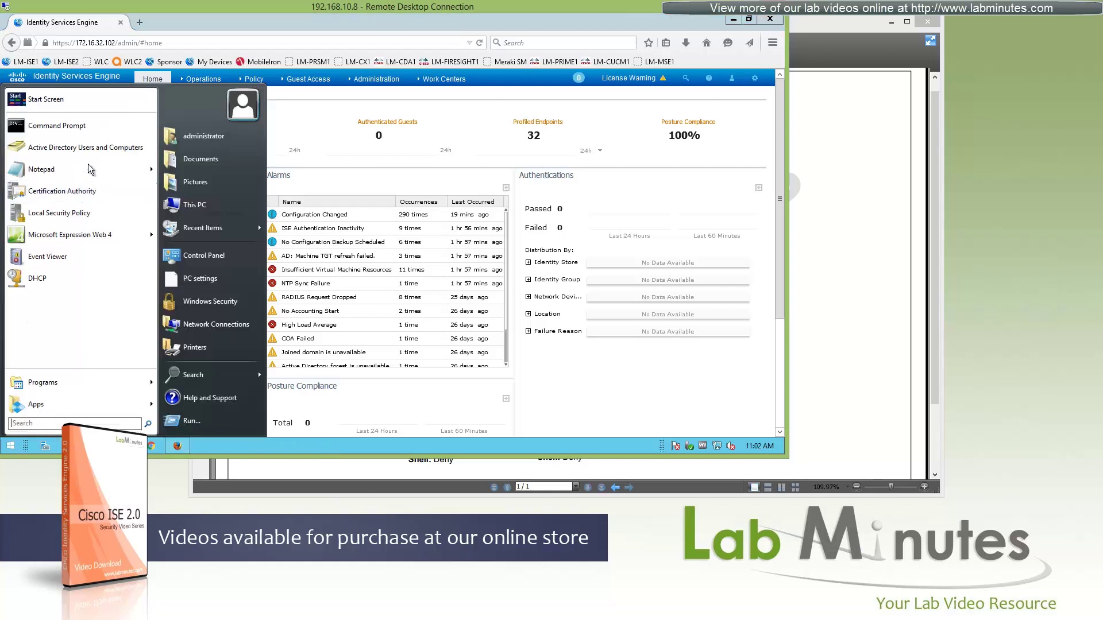
click(87, 164)
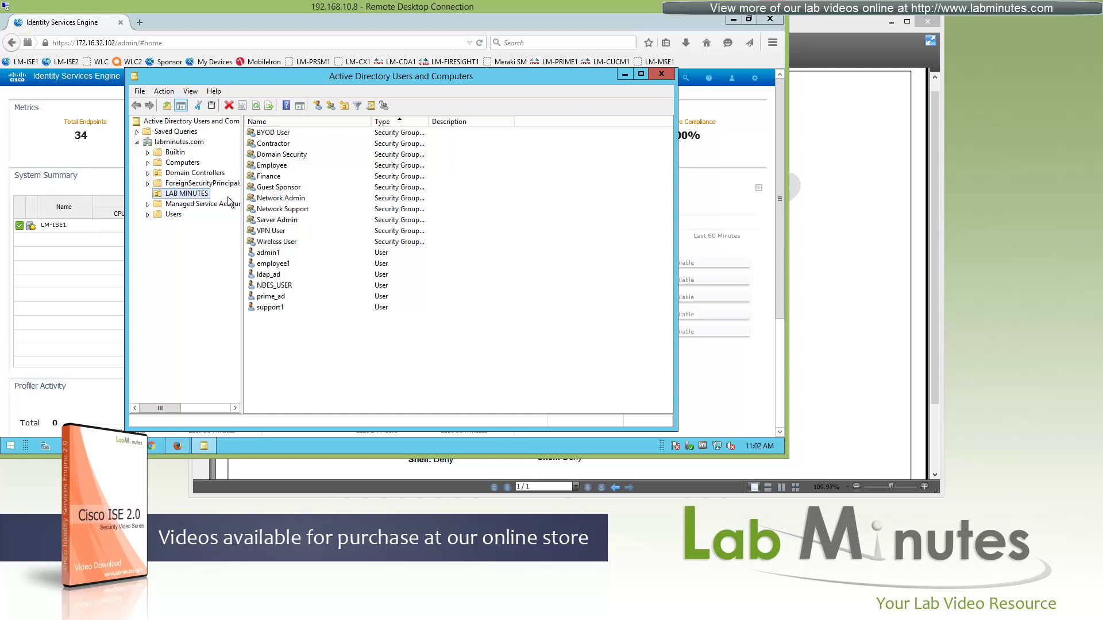
click(273, 254)
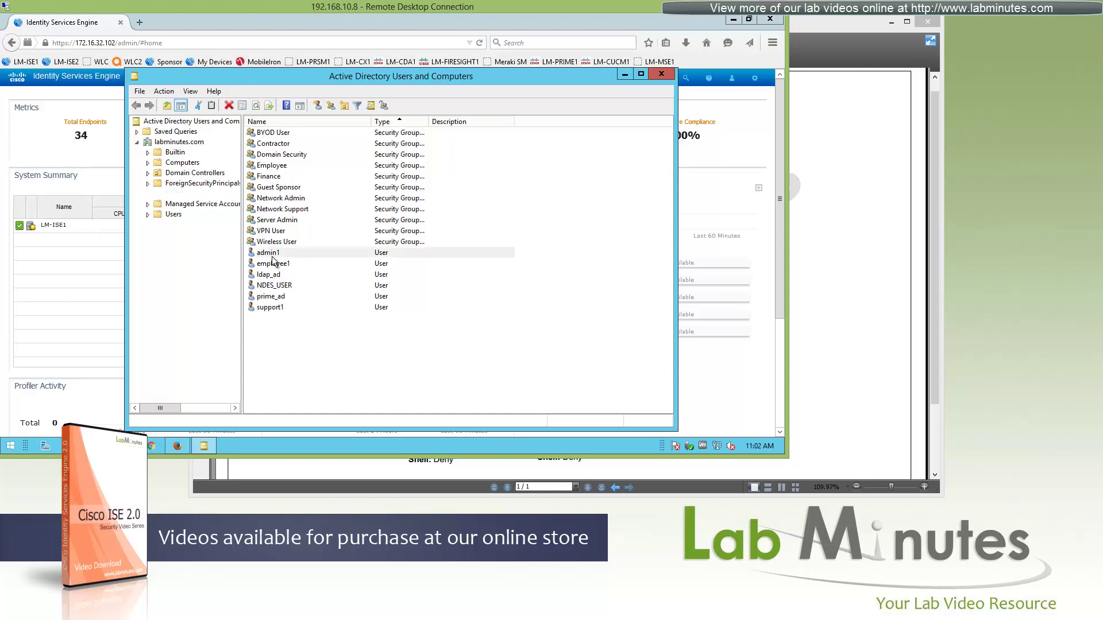
double_click(369, 253)
click(307, 122)
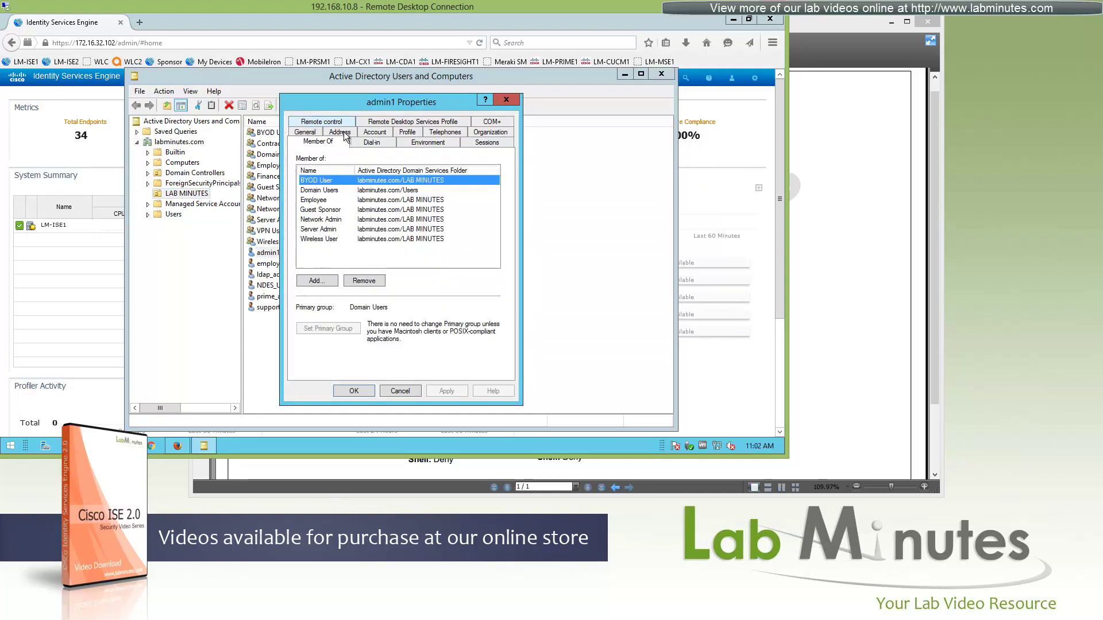
click(326, 220)
click(401, 391)
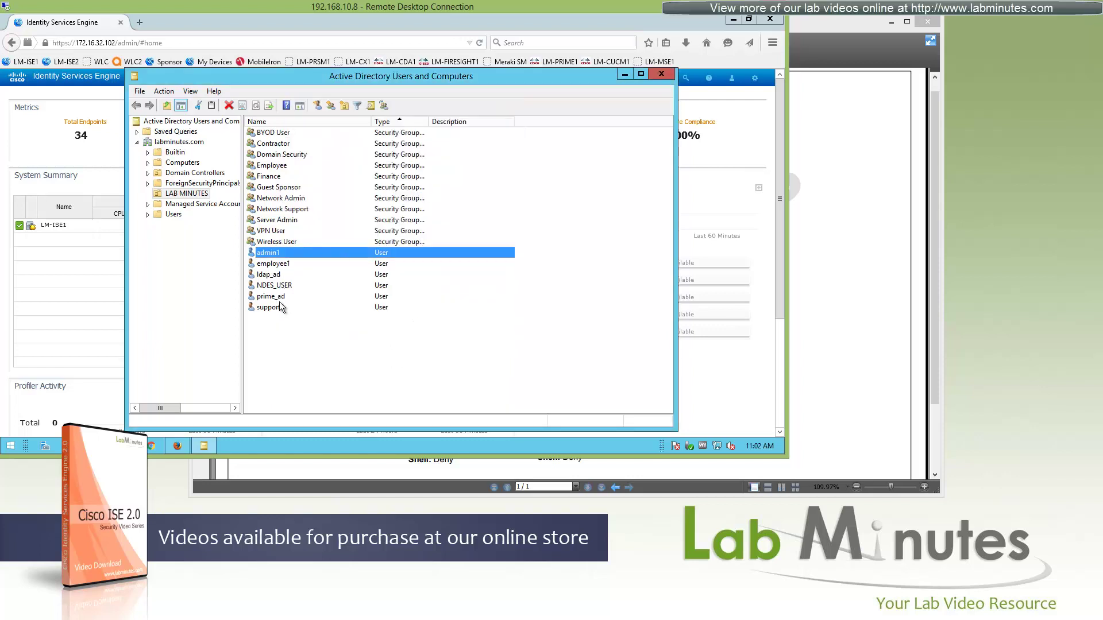
double_click(268, 307)
click(318, 122)
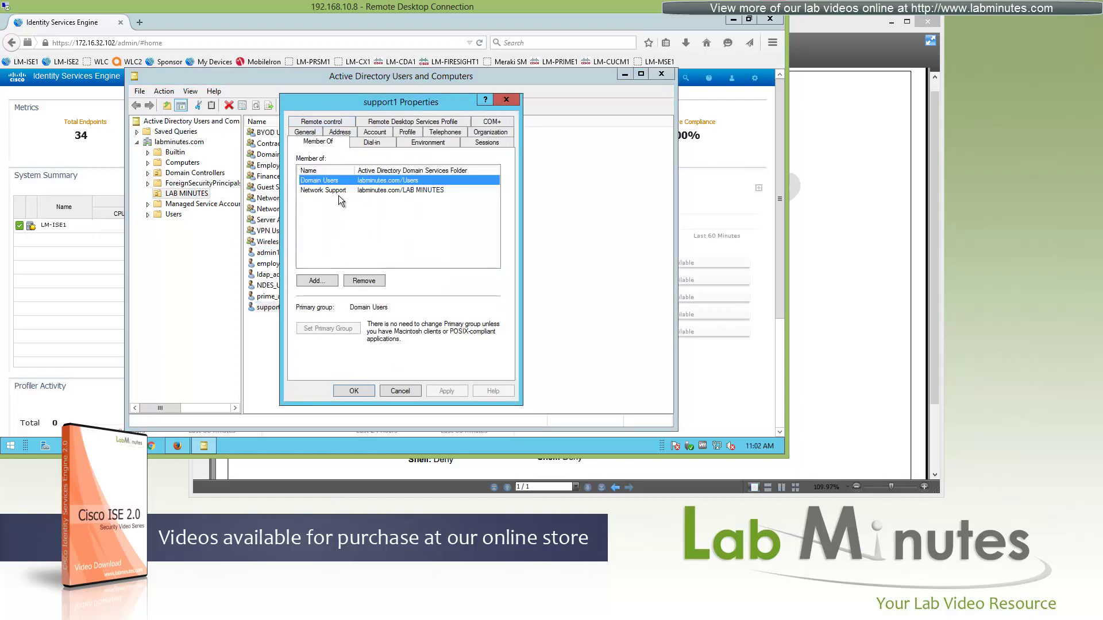
click(400, 391)
click(624, 74)
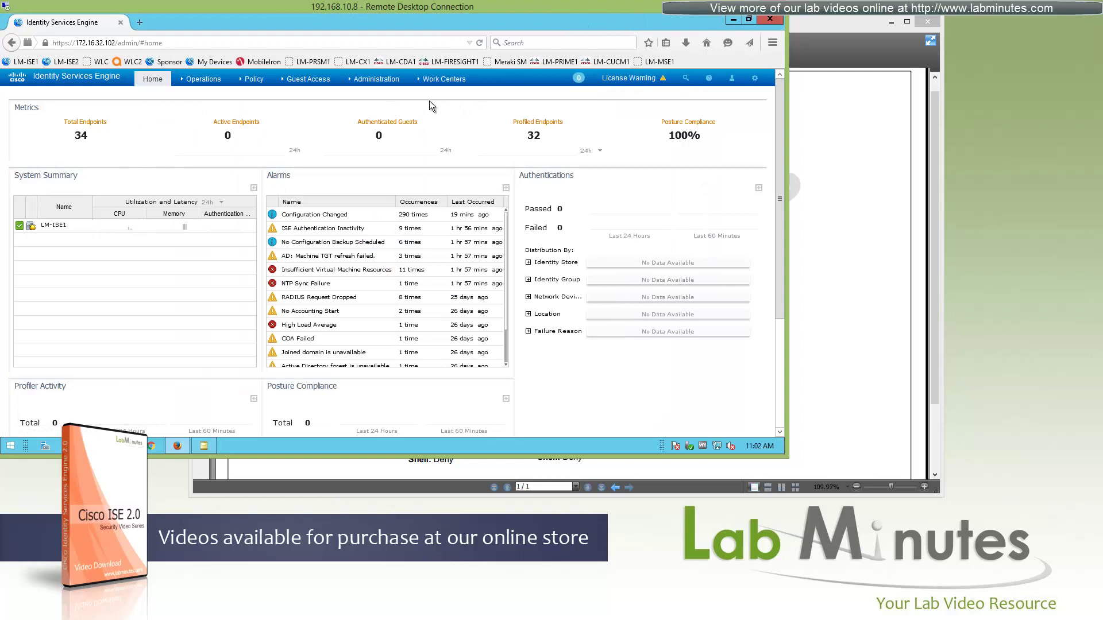
Step: Open Administration > External Identity Sources in a new browser tab
click(369, 79)
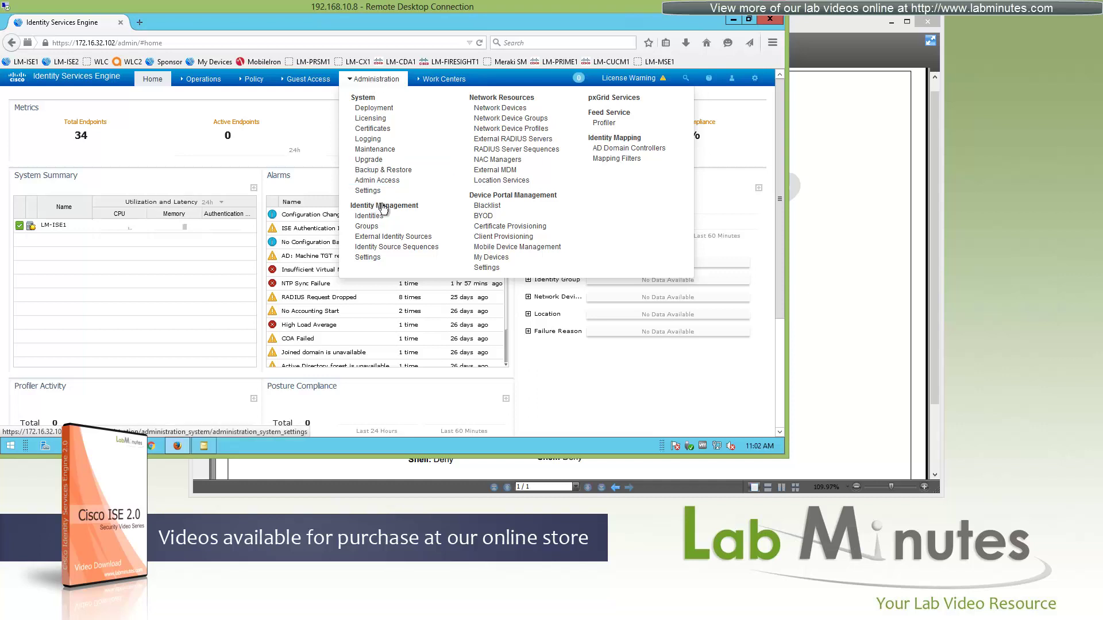
right_click(372, 235)
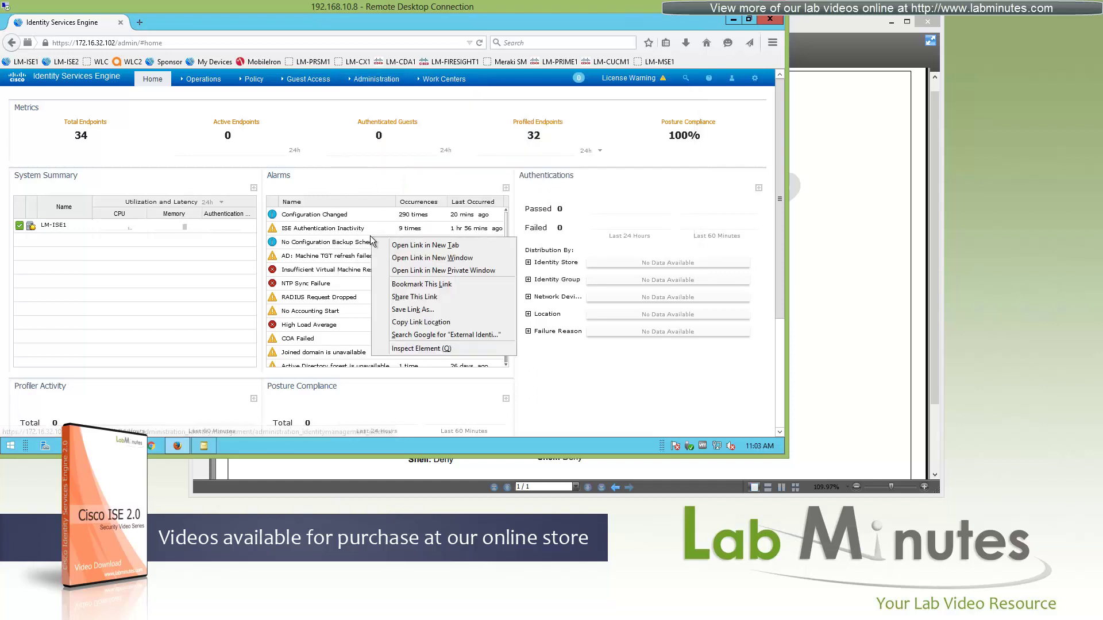
click(443, 247)
click(174, 23)
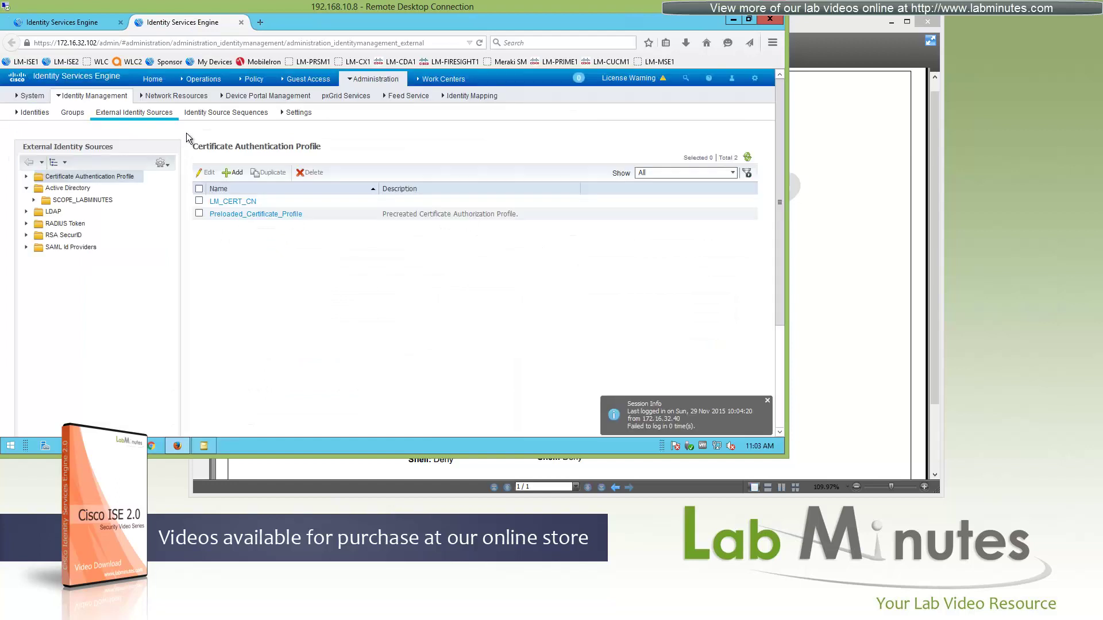
Step: Expand SCOPE_LABMINUTES and show the Groups list of the LABMINUTES join point
click(33, 200)
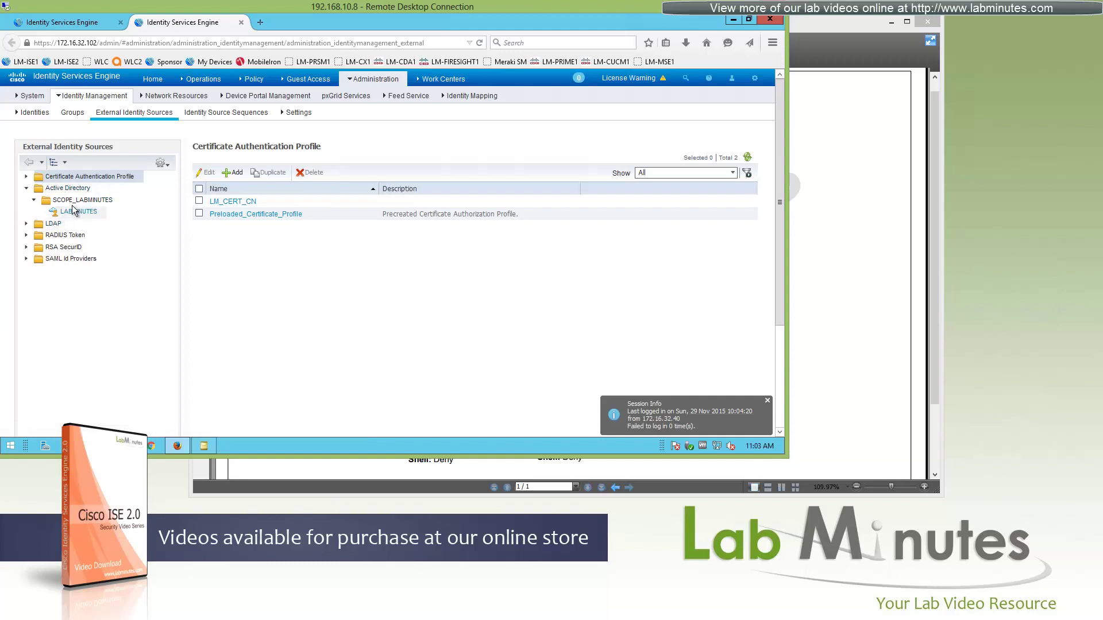
click(78, 212)
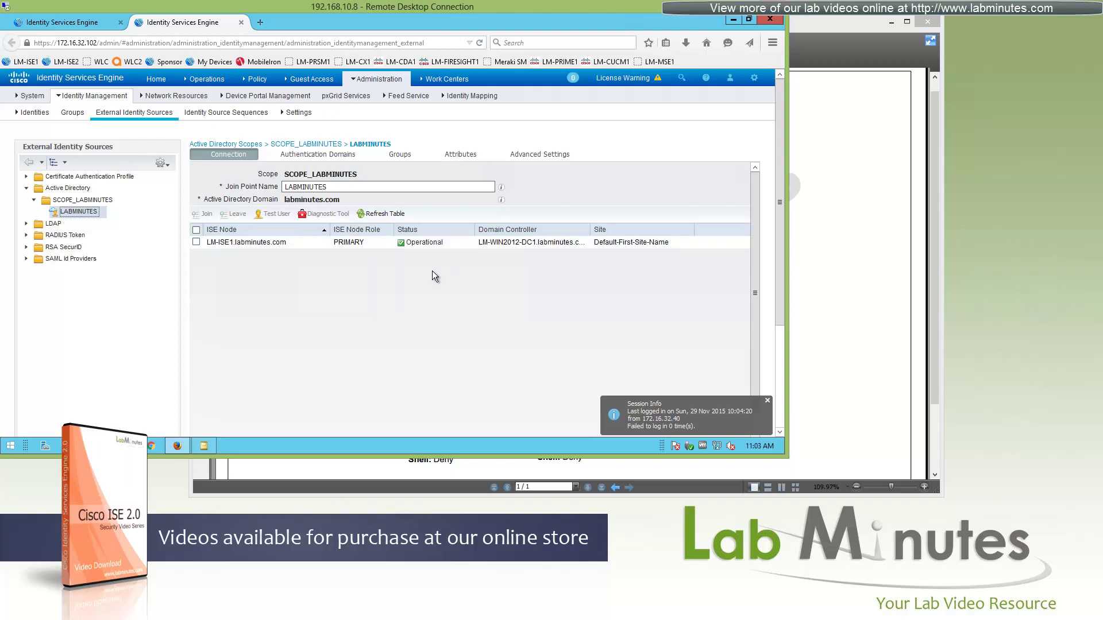
click(409, 156)
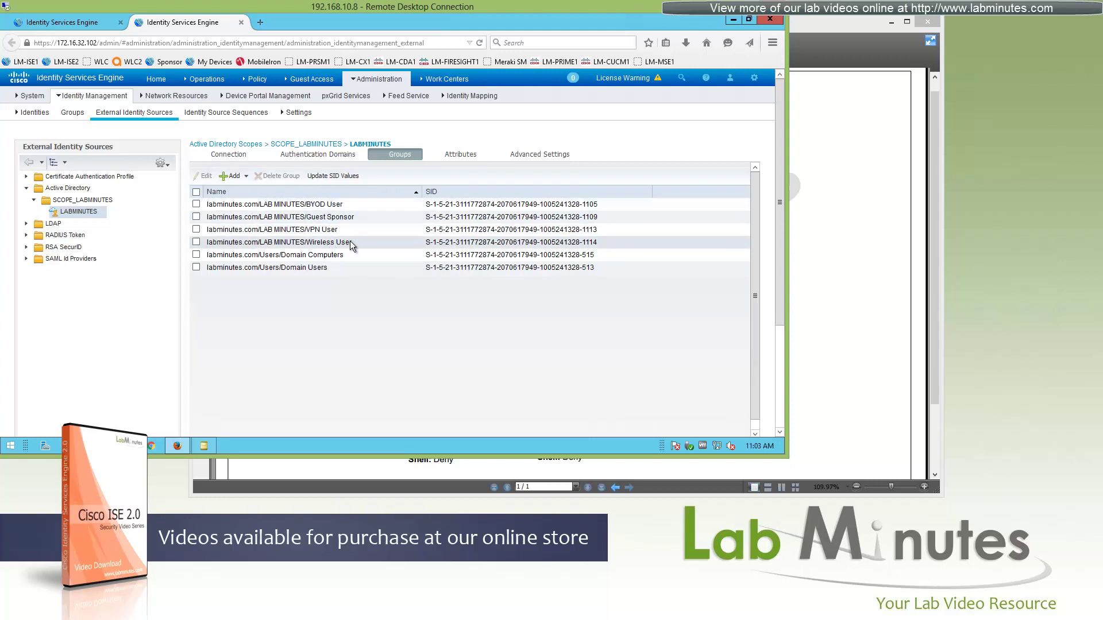
click(232, 176)
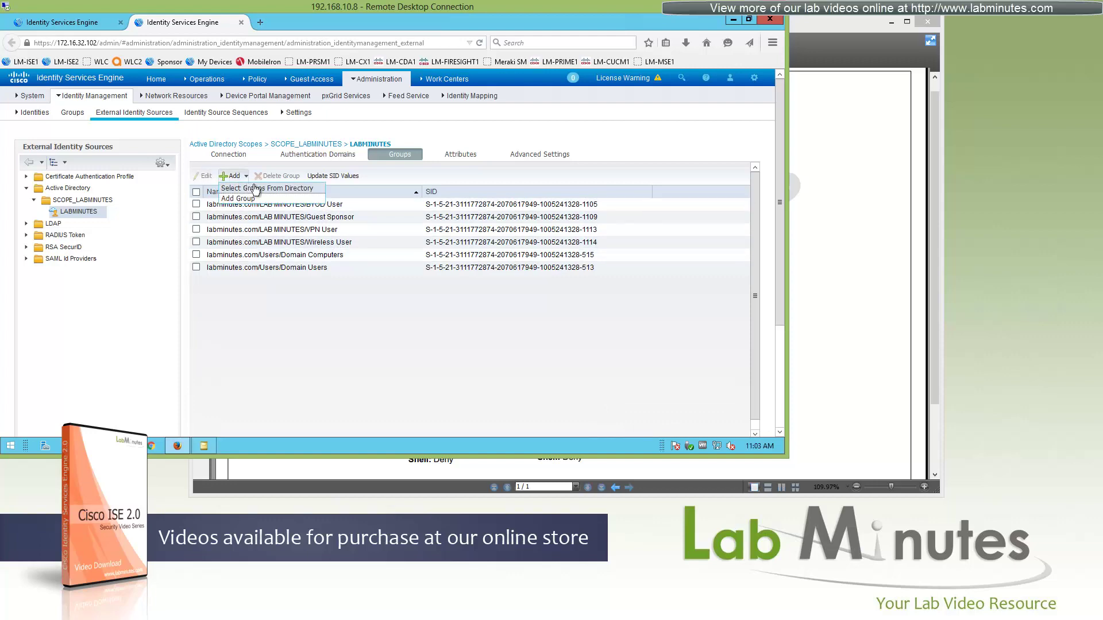
Step: Retrieve directory groups filtered by 'Network*', add Network Admin and Network Support, then save
click(272, 193)
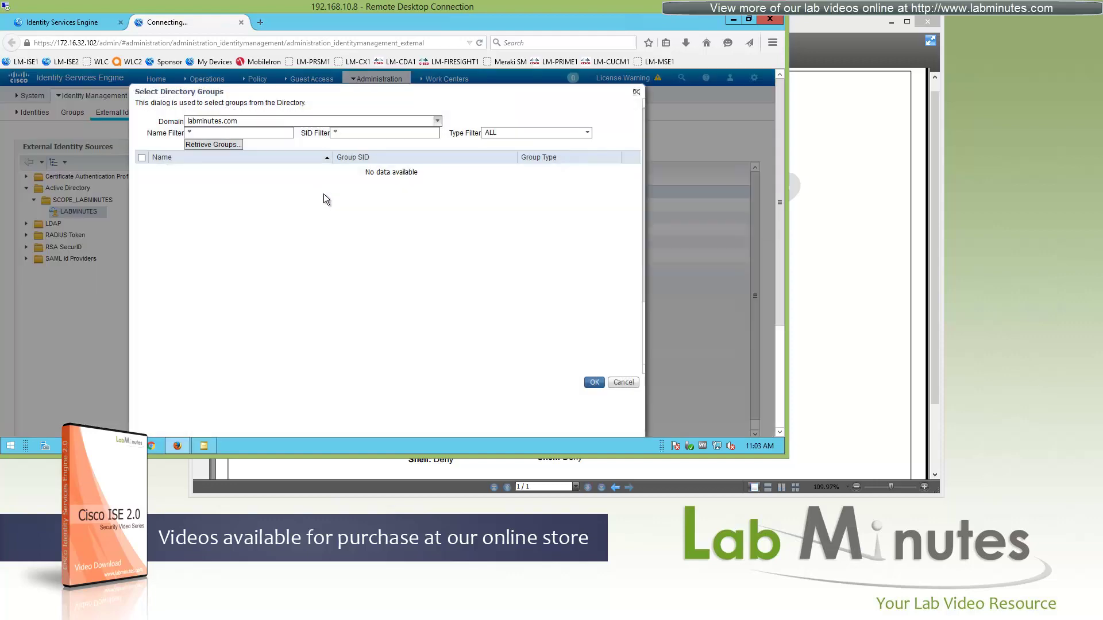
click(239, 133)
text(Network*)
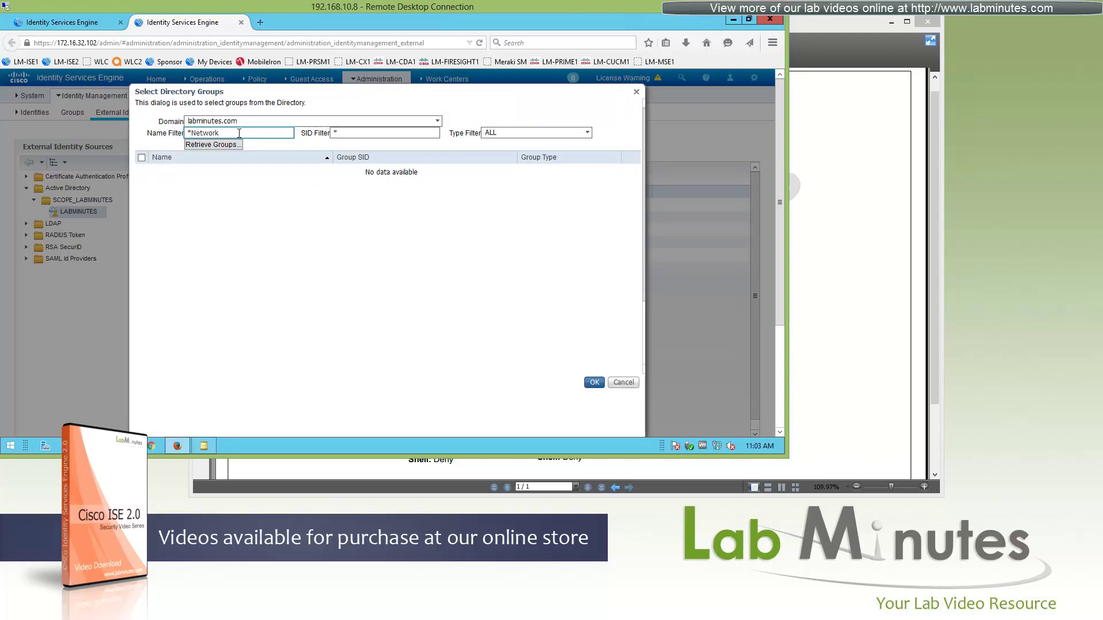
click(213, 150)
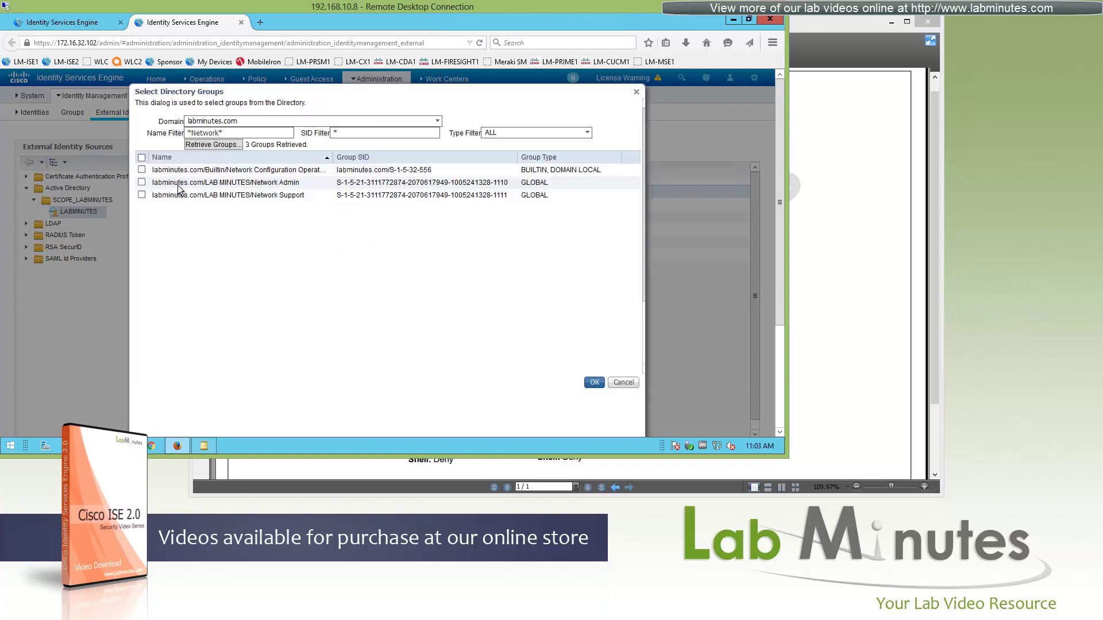
click(141, 183)
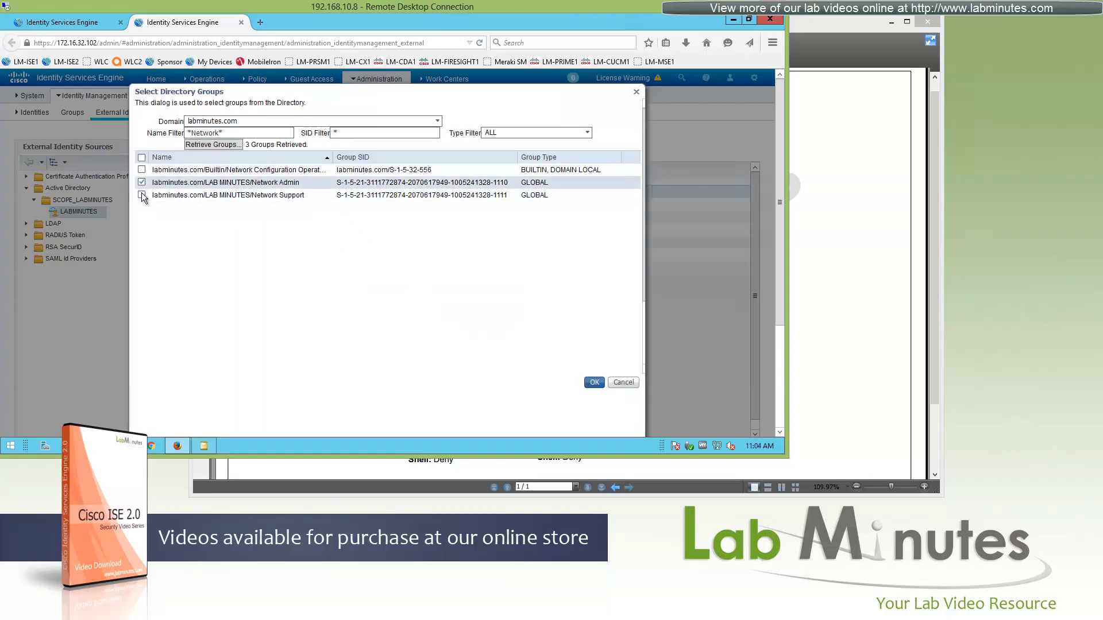
click(141, 195)
click(595, 383)
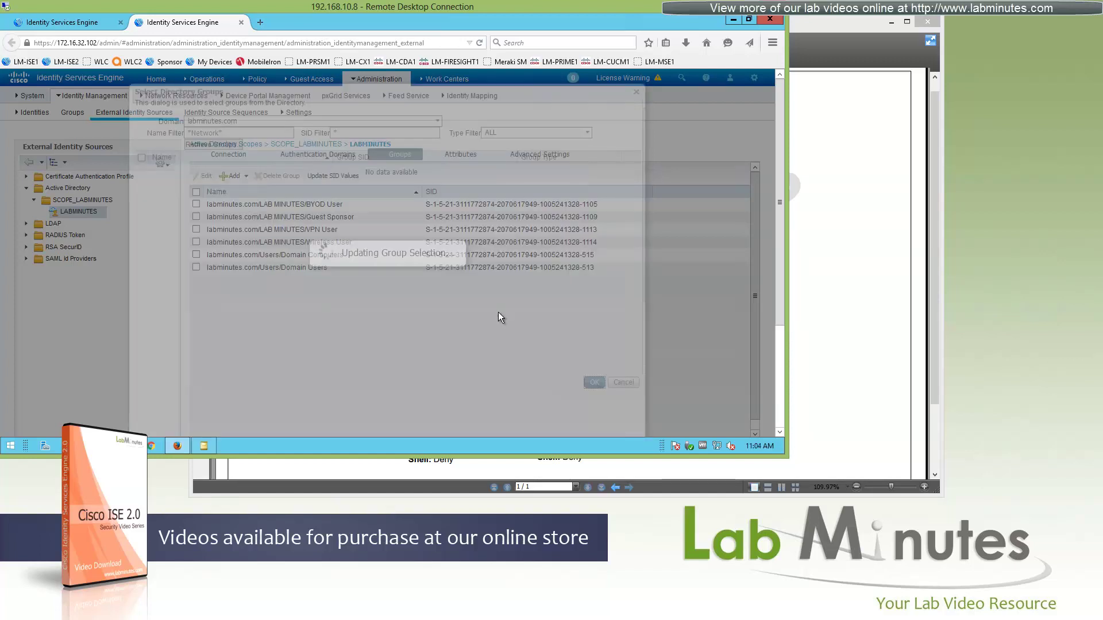
scroll(757, 339, down, 4)
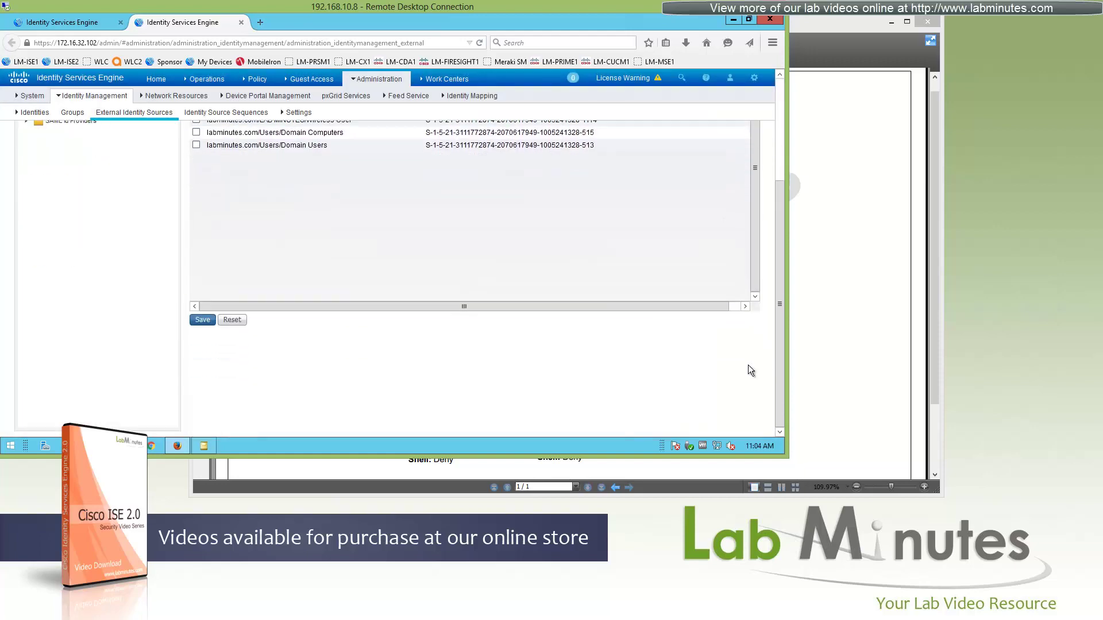
click(202, 320)
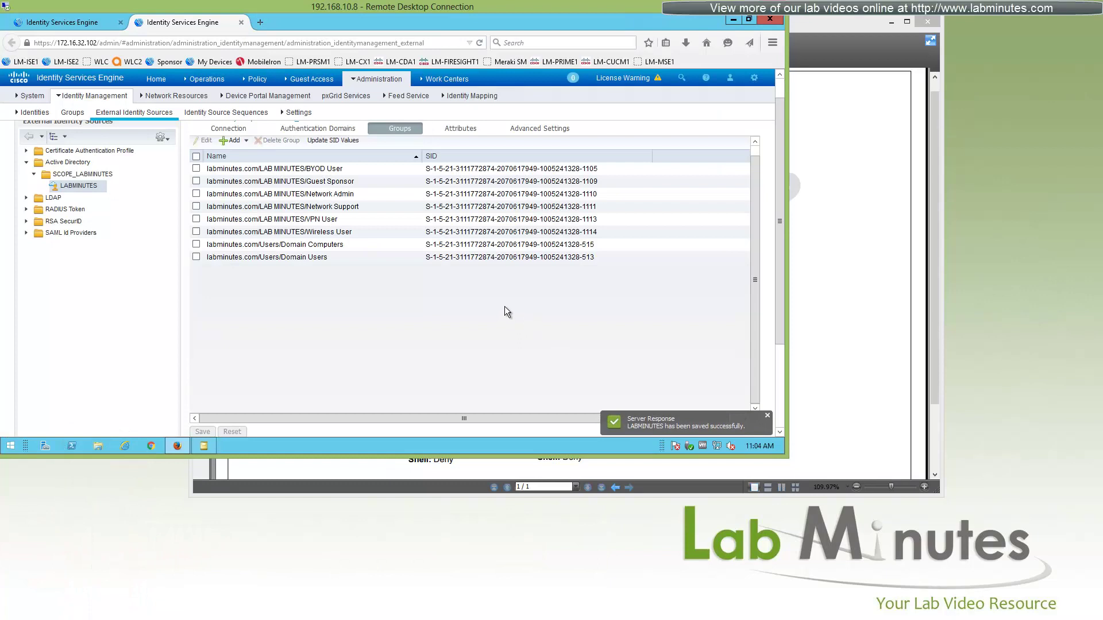
scroll(488, 311, up, 1)
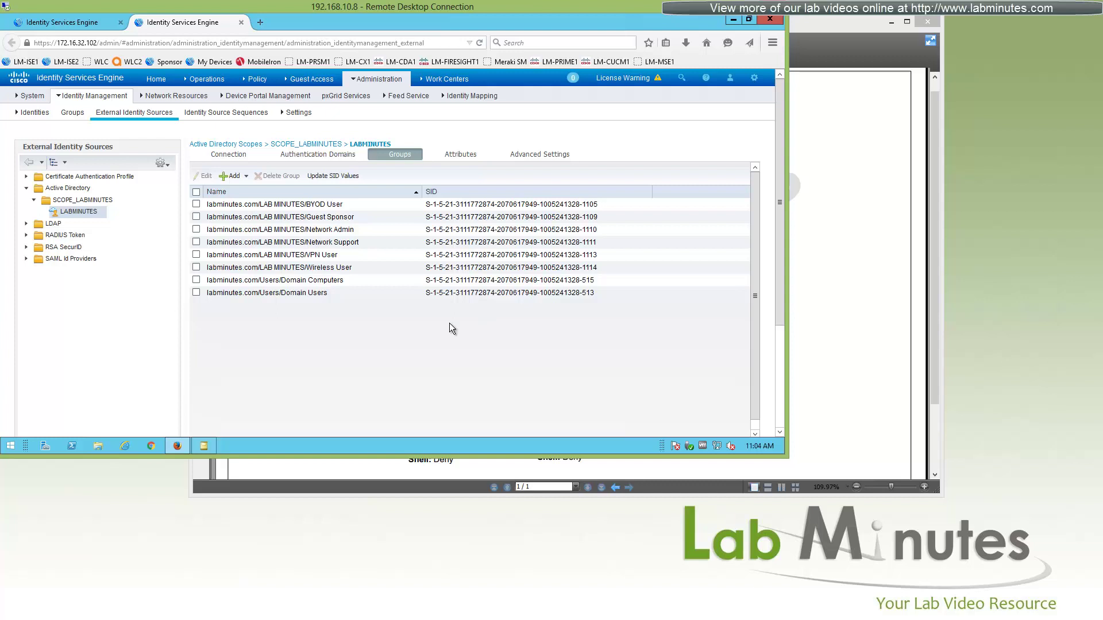
Step: Open Administration > System > Licensing and verify the Device Admin license reads Enabled
mouse_move(377, 79)
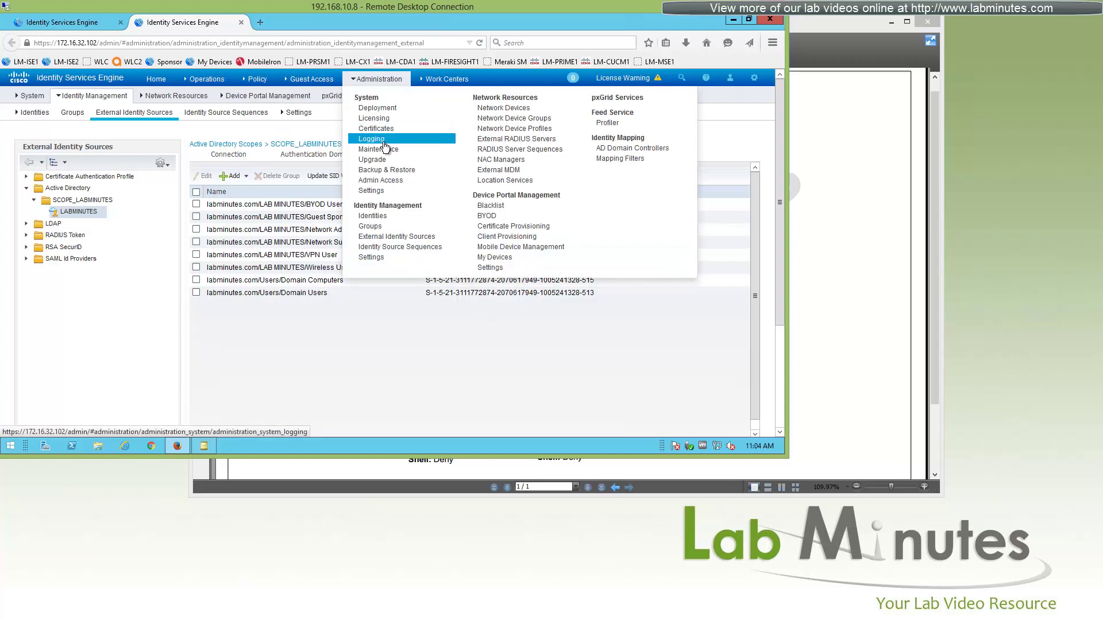
click(378, 118)
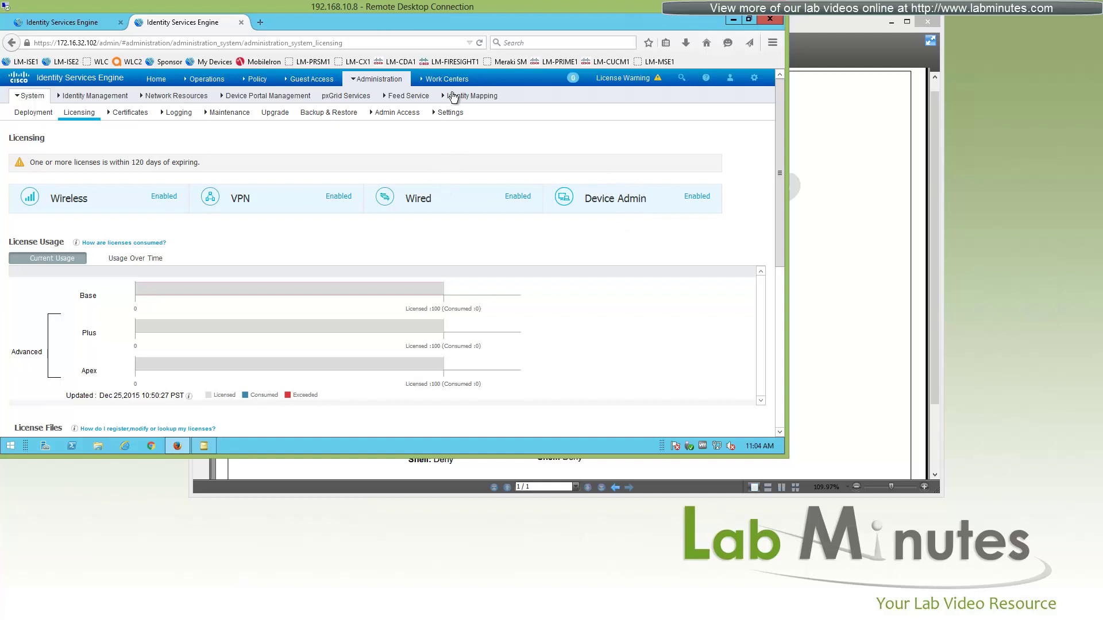
click(454, 80)
drag(598, 199, 731, 214)
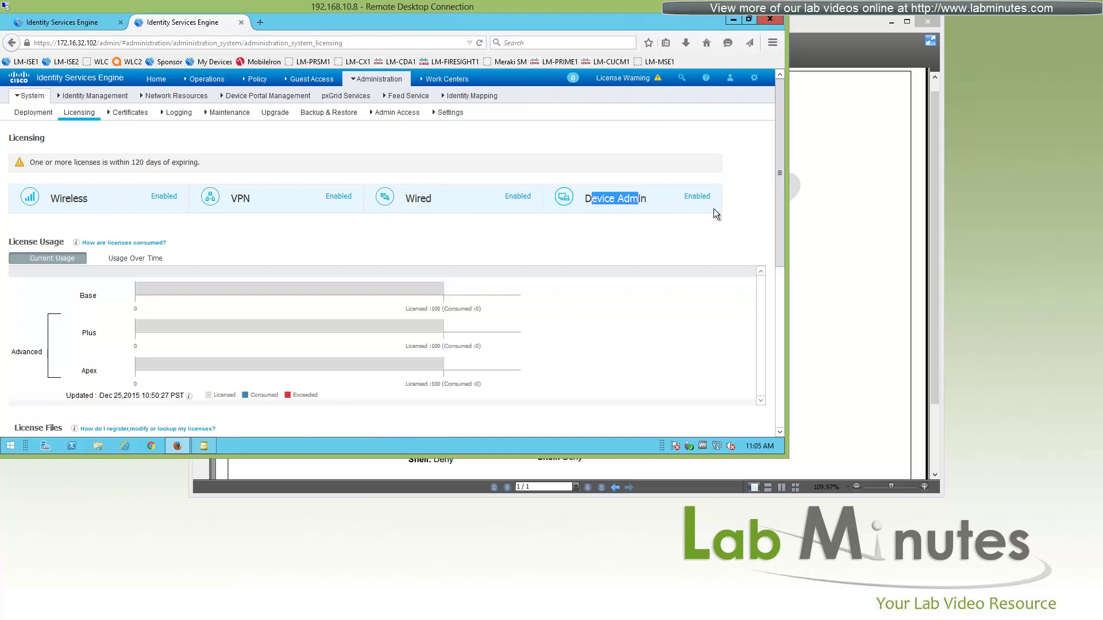
click(674, 242)
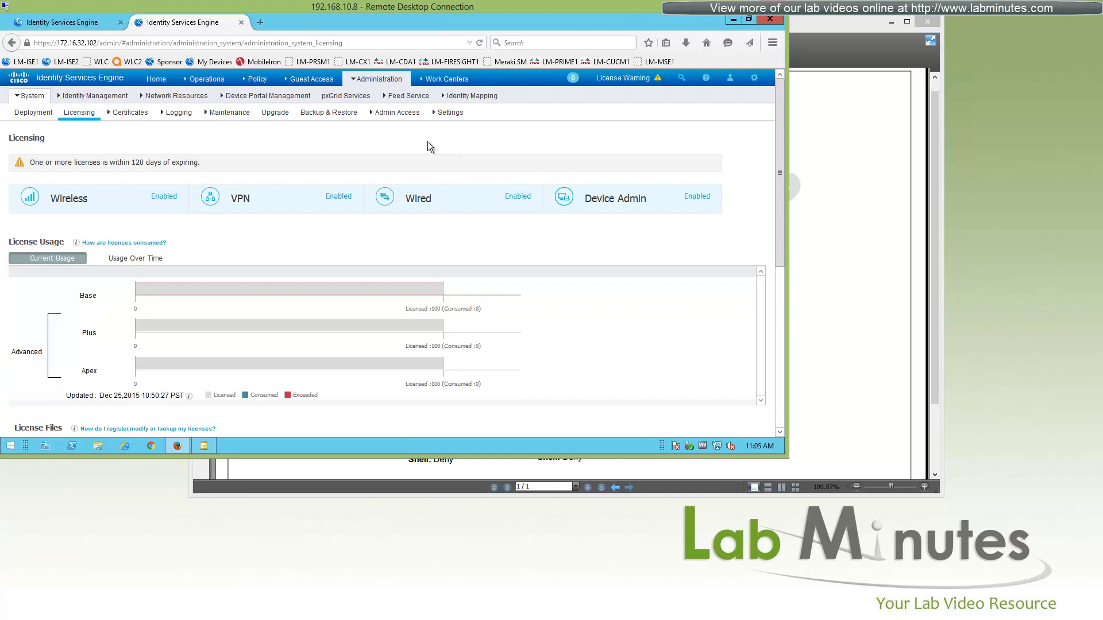
Step: Go to Administration > System > Deployment to list the LM-ISE1 node
click(388, 81)
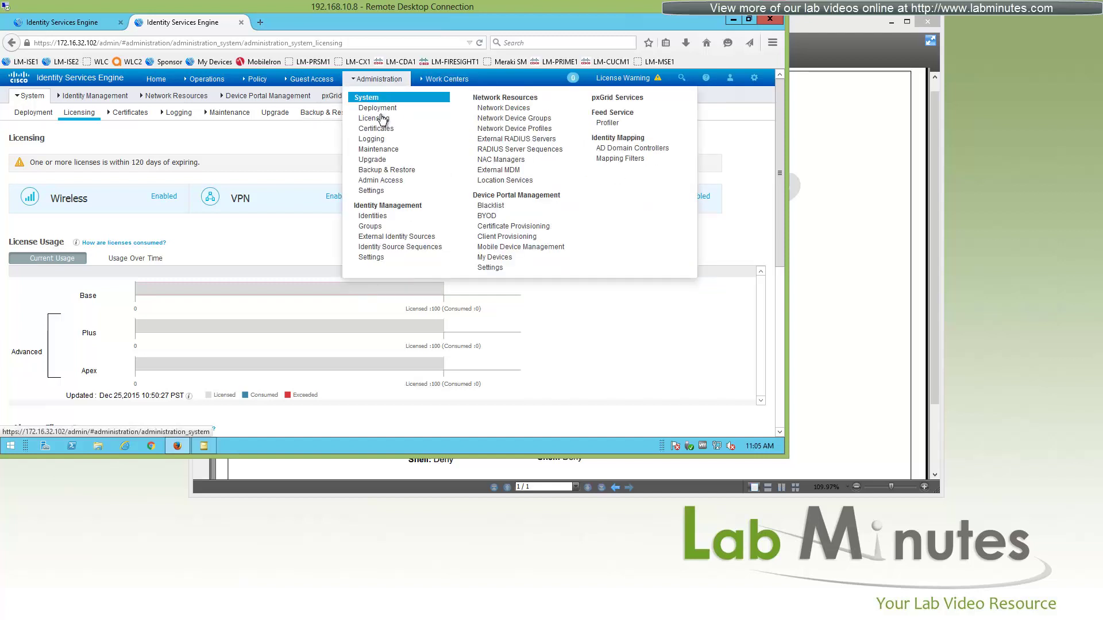
click(438, 112)
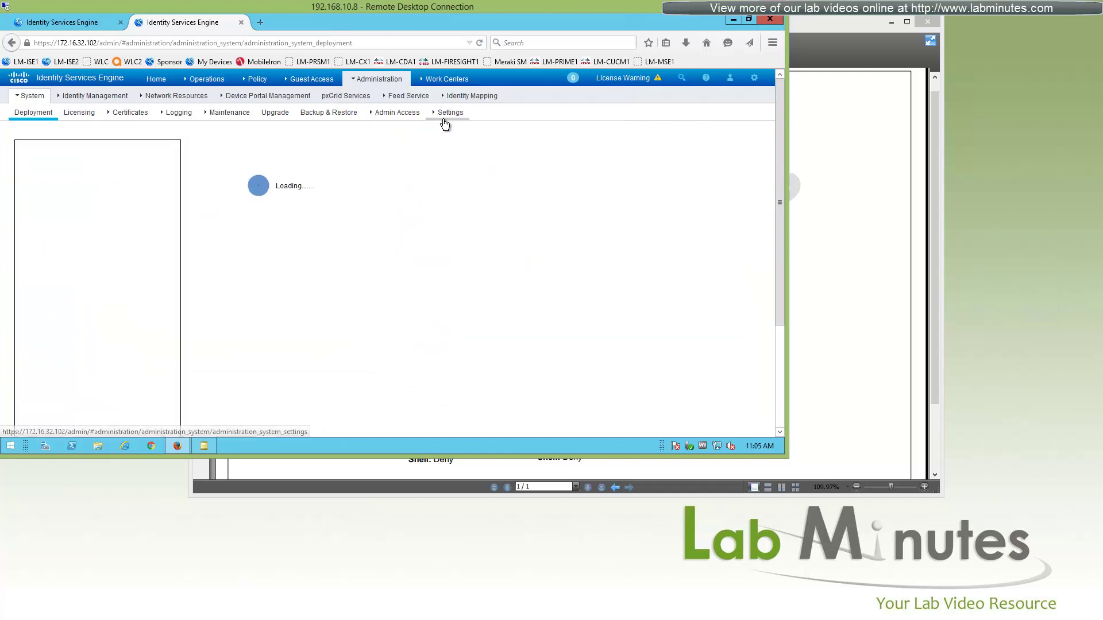
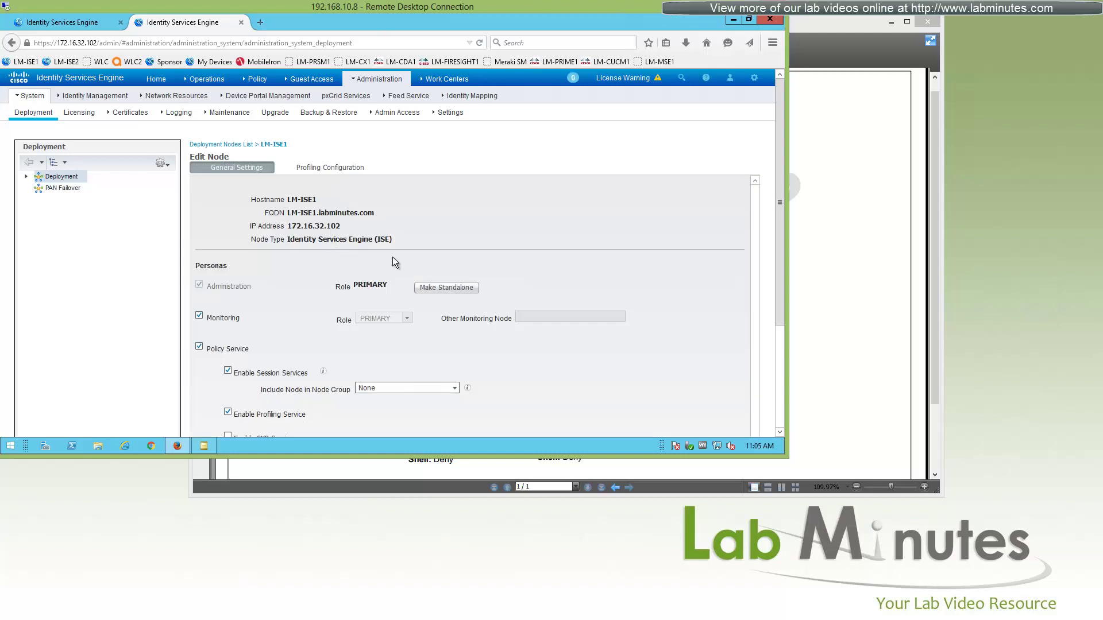
Step: Enable the Device Admin Service on node LM-ISE1 and save the node settings
scroll(534, 238, down, 3)
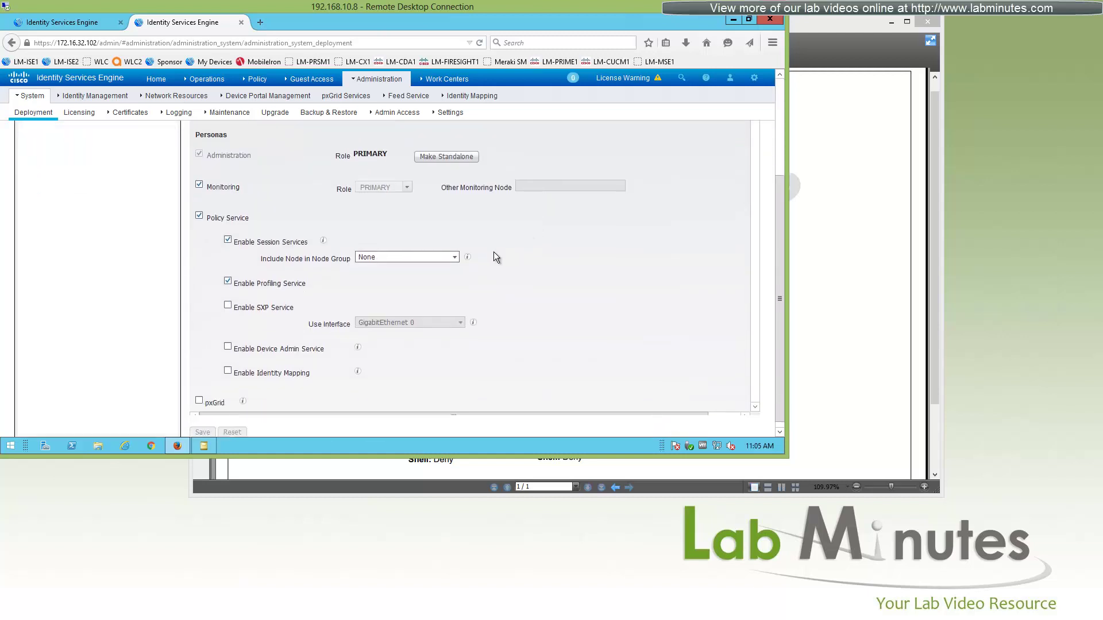
click(228, 347)
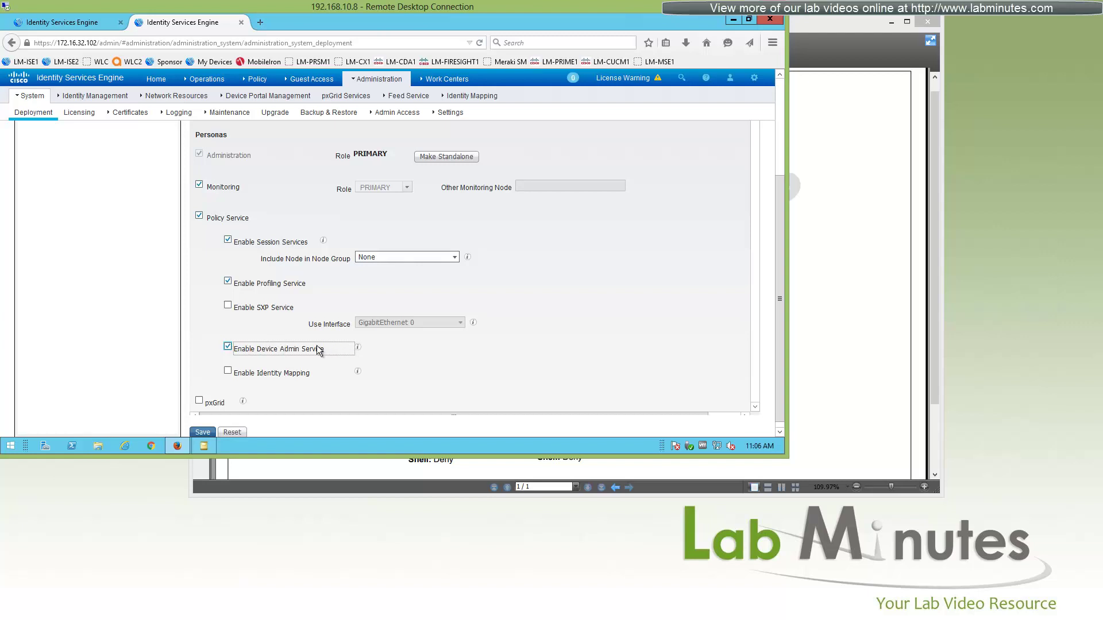
click(203, 433)
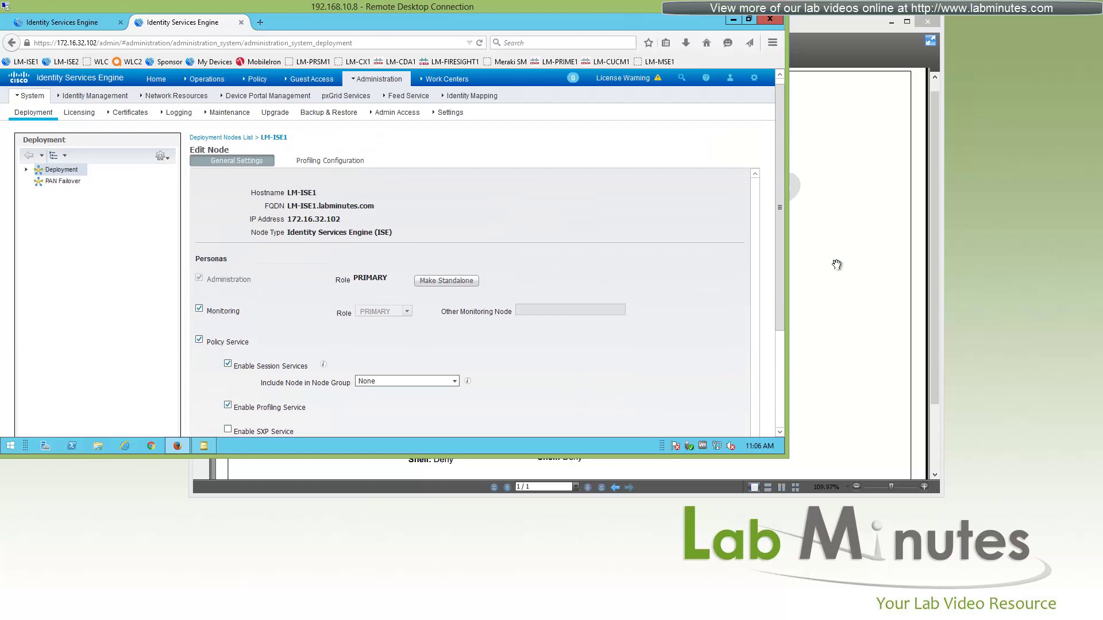
Step: Check the network diagram, then return to the ISE administration menus
click(833, 264)
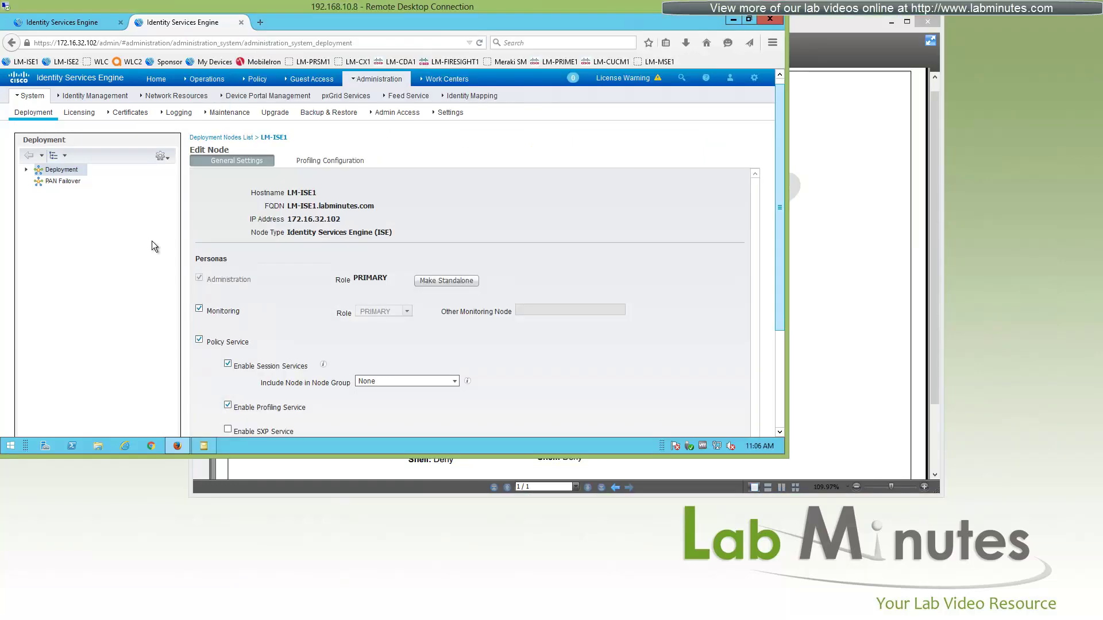
click(152, 240)
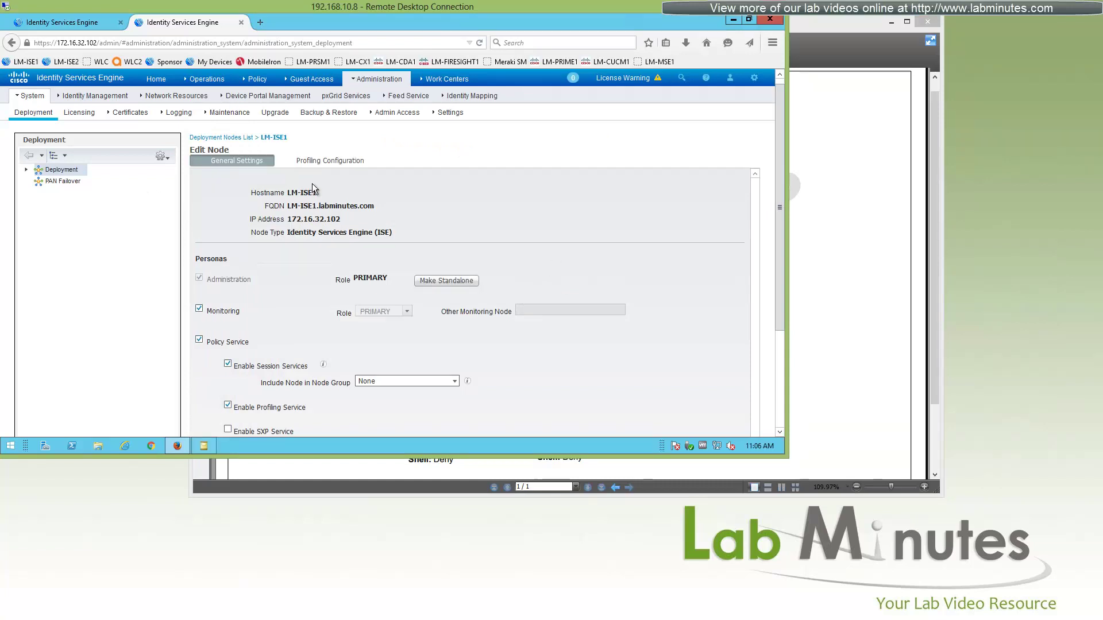
click(268, 95)
mouse_move(360, 85)
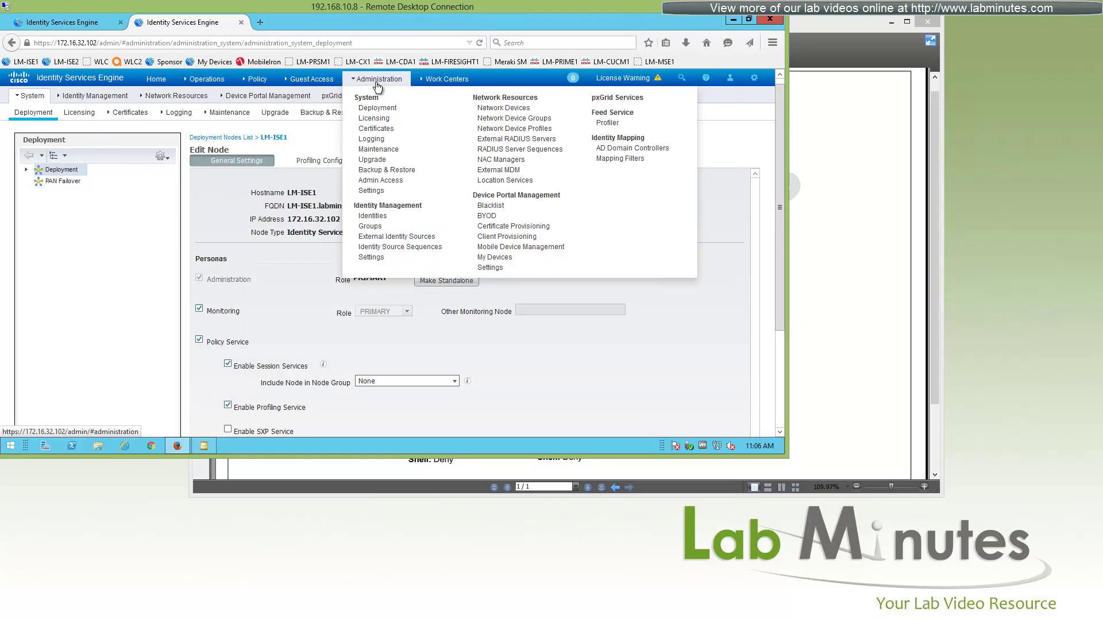
Step: Add identity source sequence LM_AD_LOCAL with description 'Identity Check AD then Local Database'
click(385, 247)
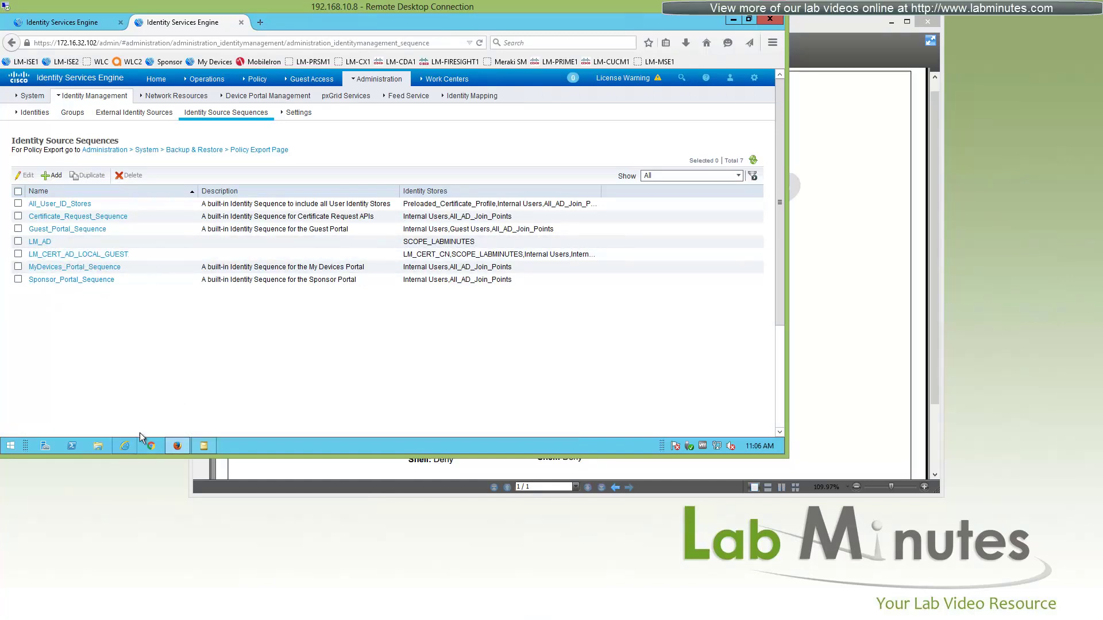
click(52, 175)
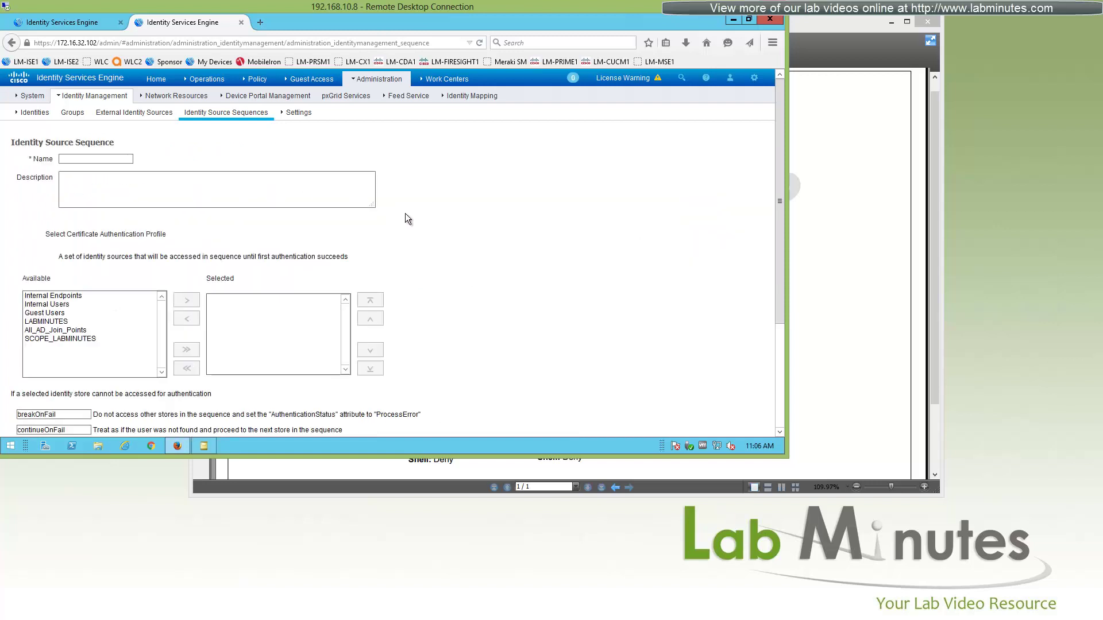
text(LM_)
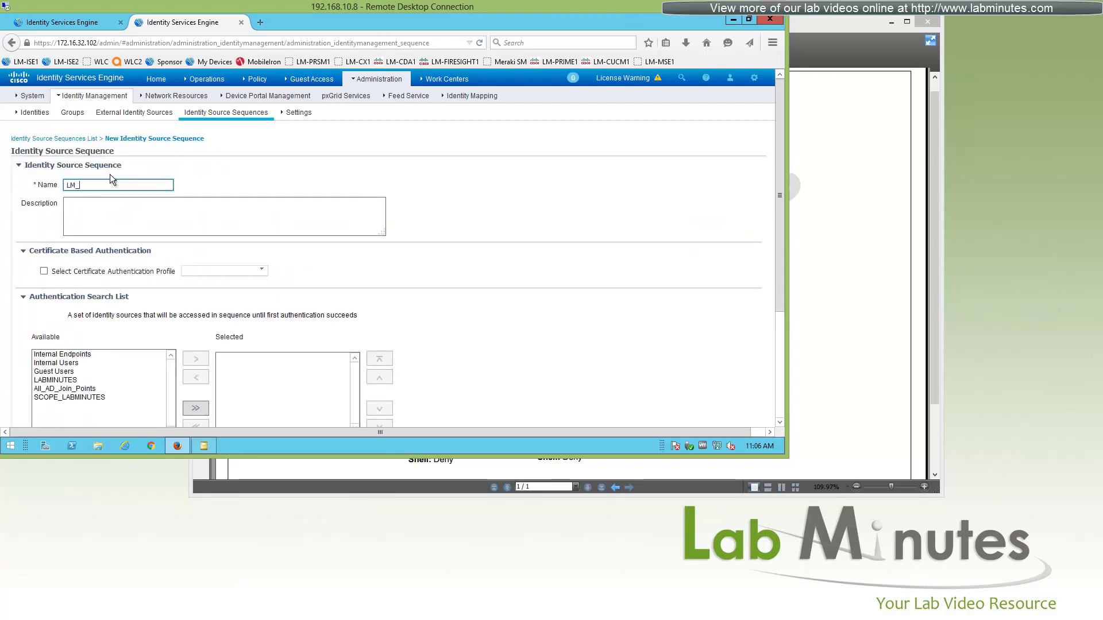
text(AD_LOCAL)
key(Tab)
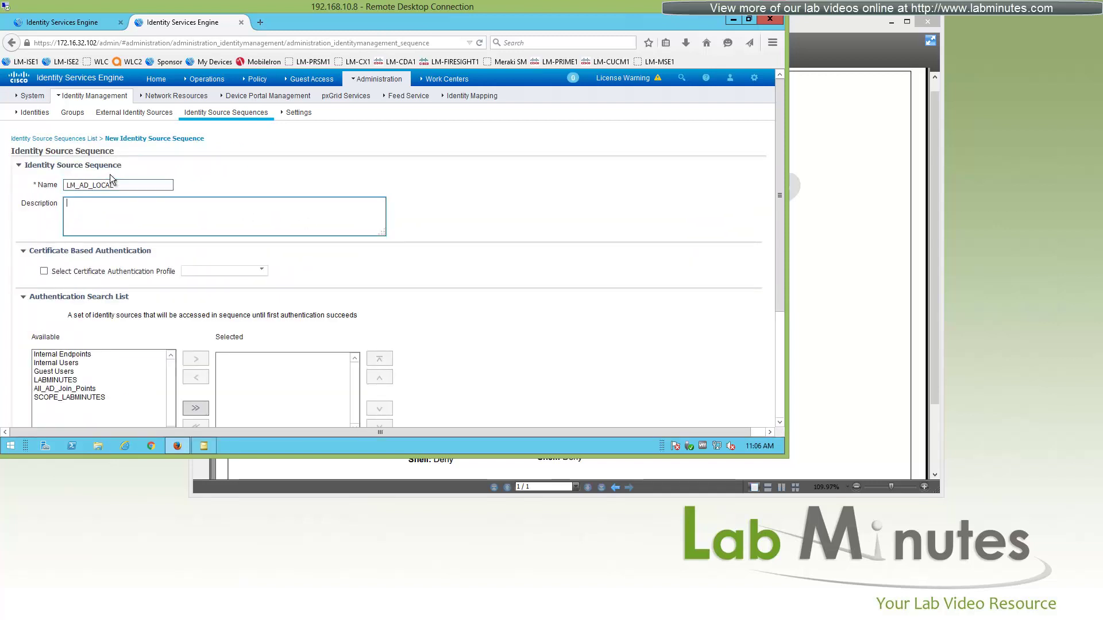
text(Iden)
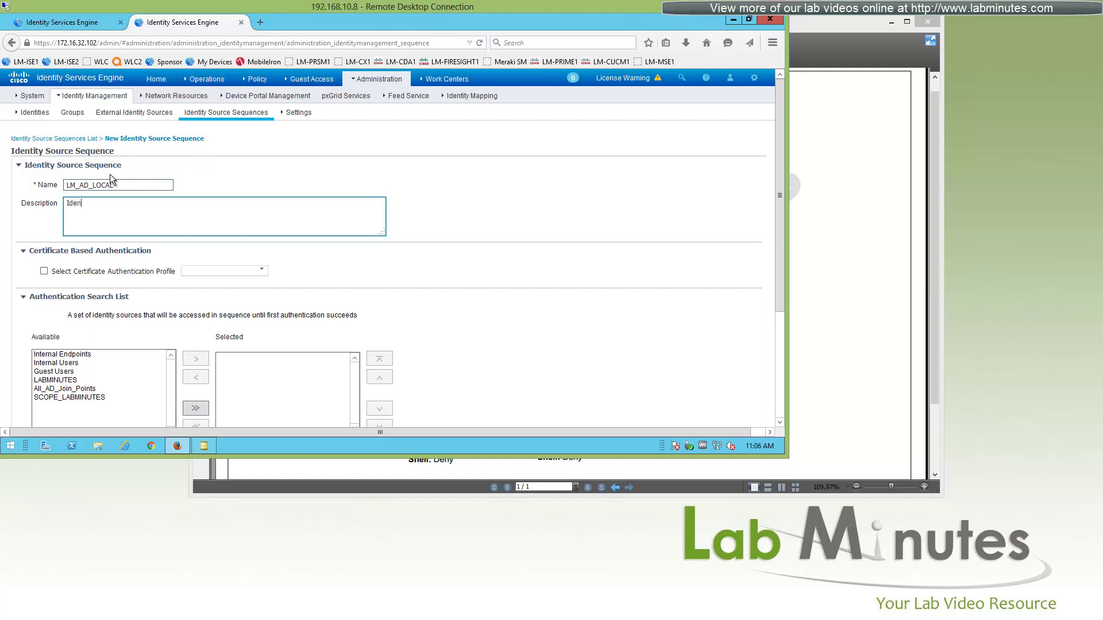
text(ittyL Check AD then Local Database)
click(95, 204)
key(BackSpace)
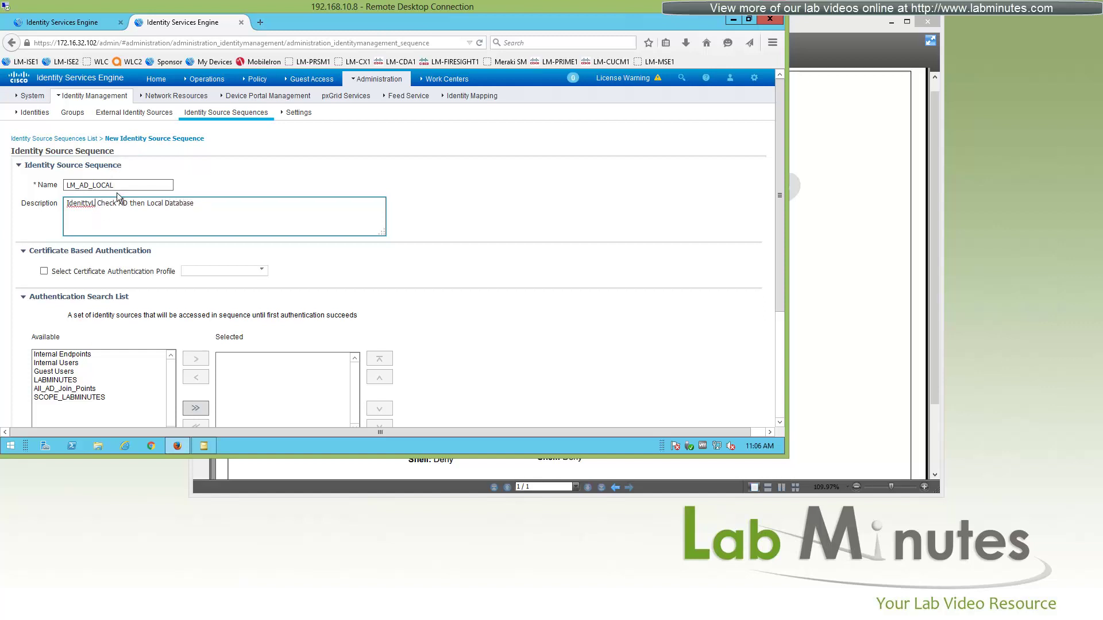
key(ctrl+shift+Left)
text(Identity)
click(301, 187)
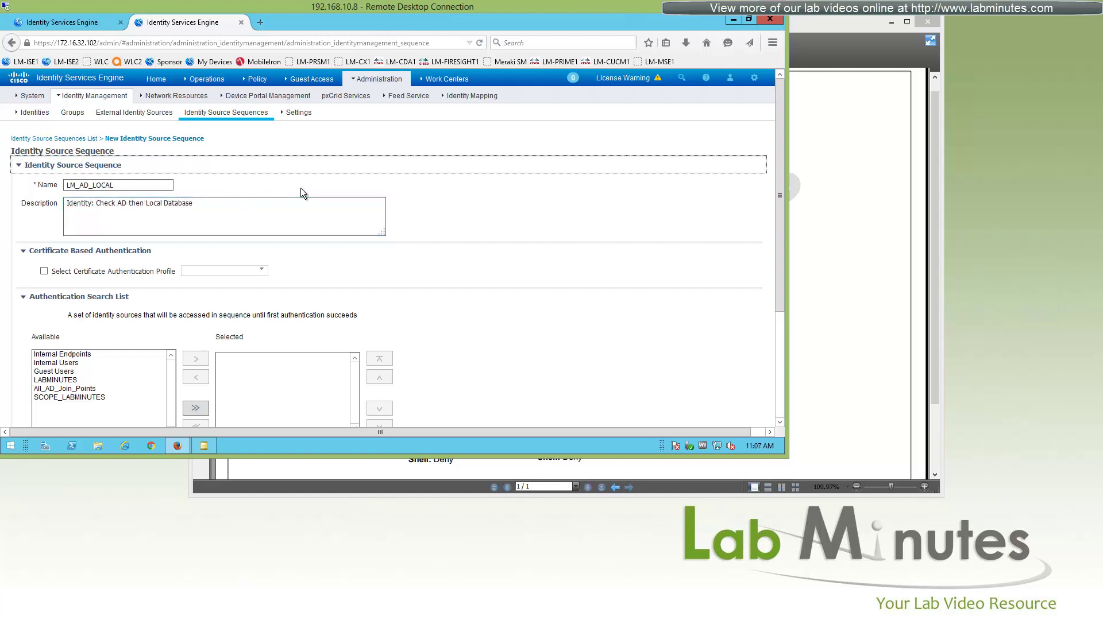
Step: Select SCOPE_LABMINUTES then Internal Users as the sequence's stores and submit it
scroll(233, 235, down, 5)
scroll(253, 247, up, 5)
click(98, 355)
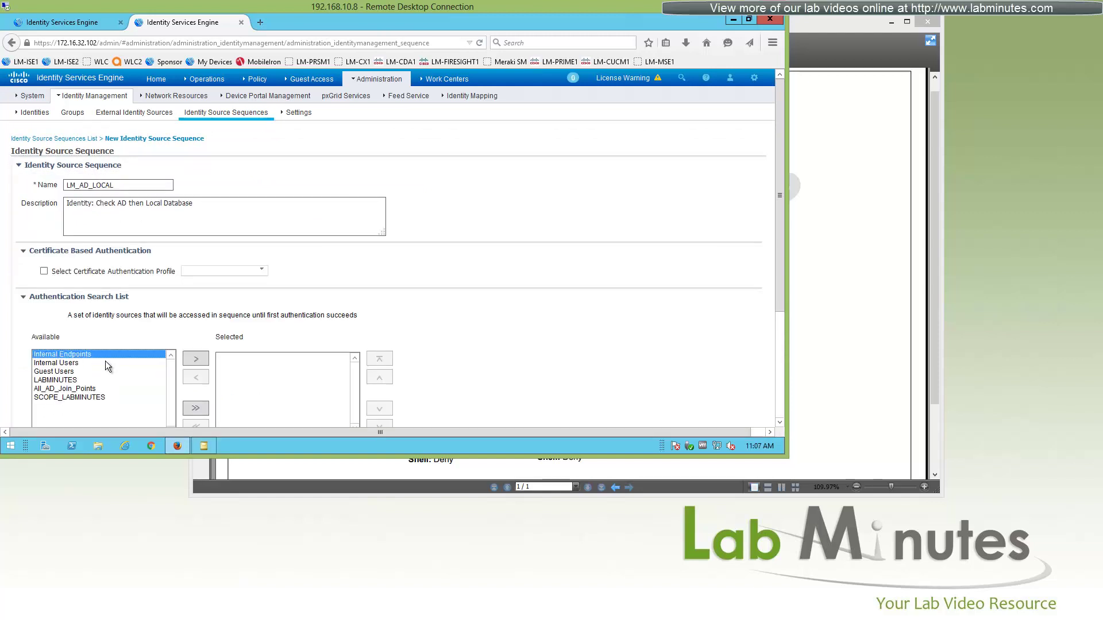
scroll(129, 367, down, 2)
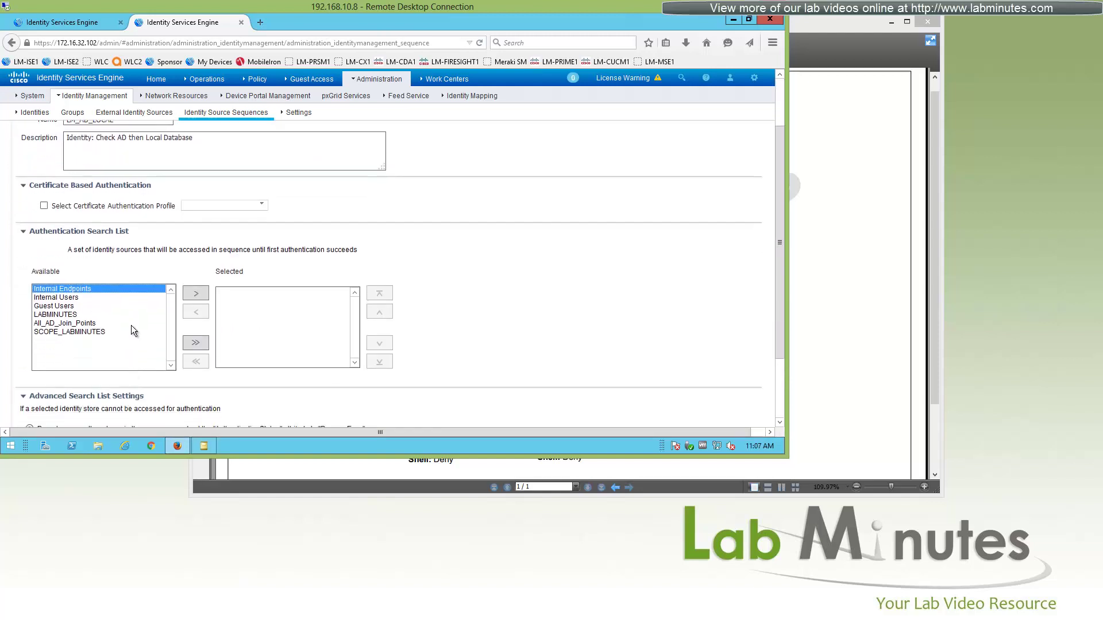
click(80, 332)
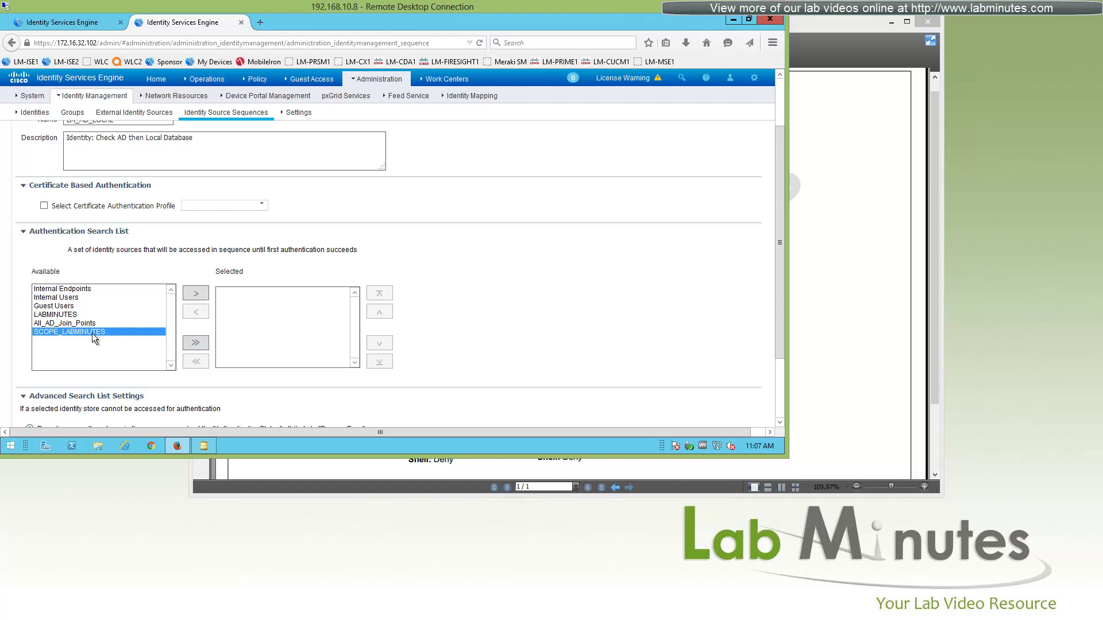
click(196, 293)
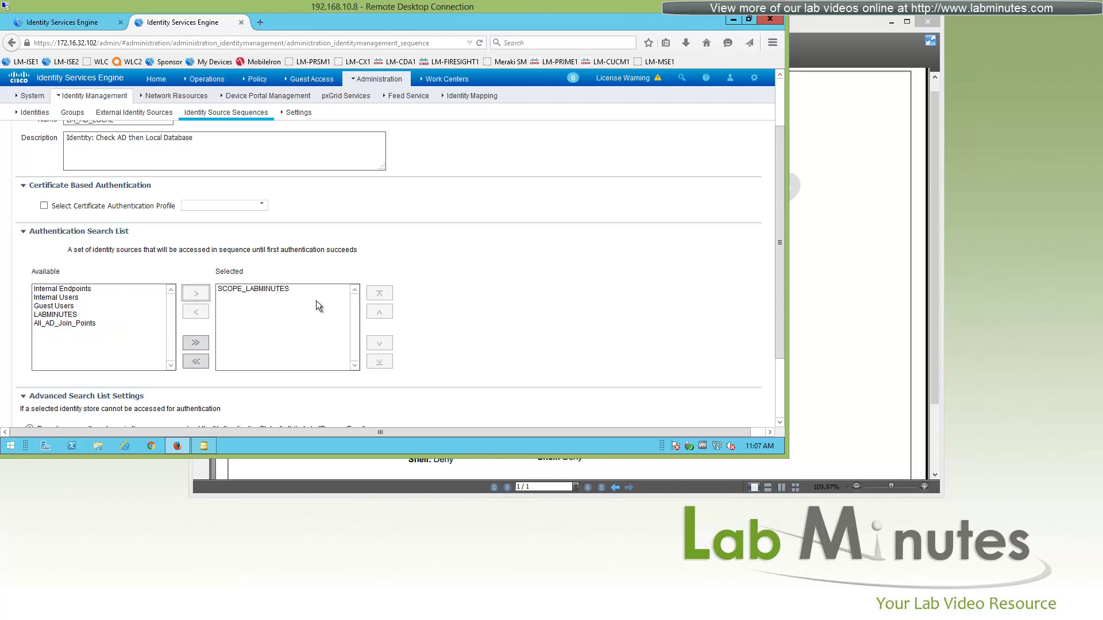
click(91, 297)
click(195, 294)
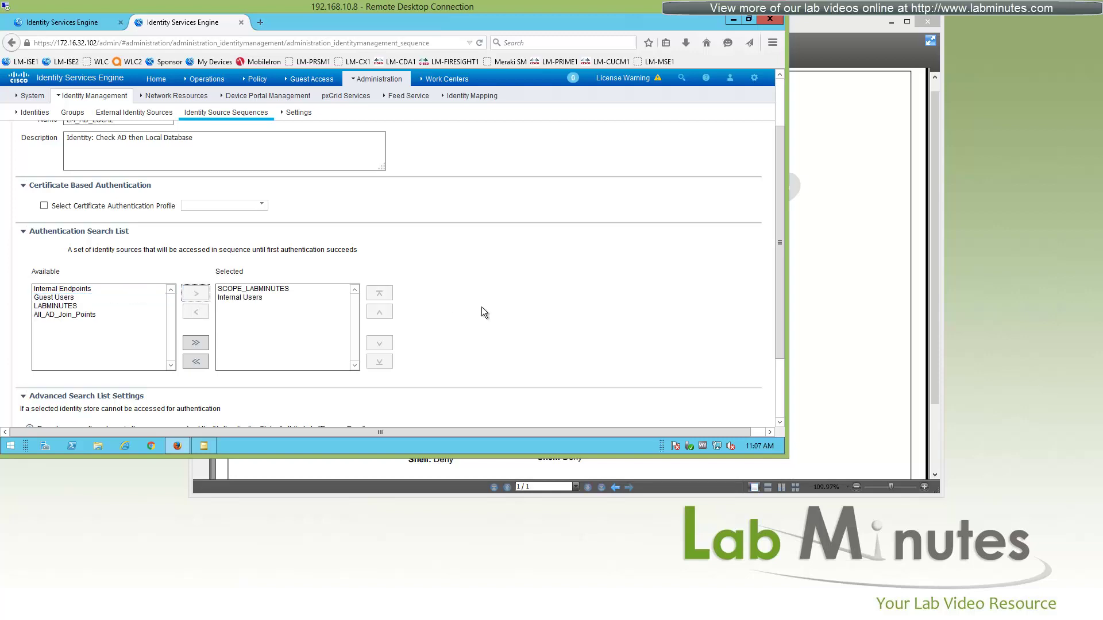
scroll(493, 305, down, 3)
click(27, 394)
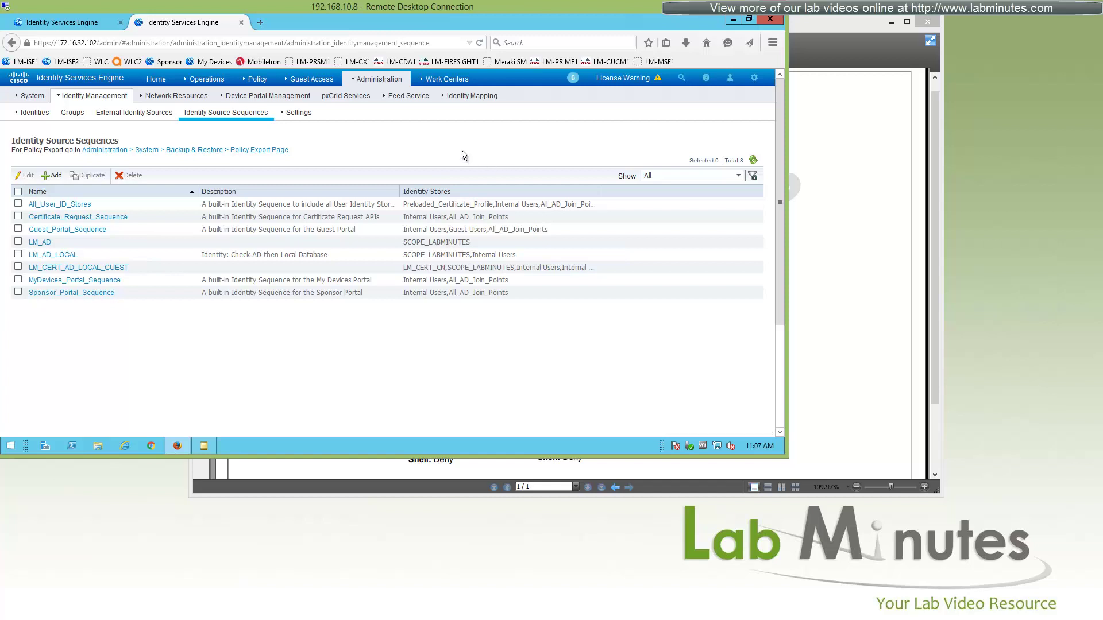
Step: Open Device Administration Identities to show the empty Network Access Users list
mouse_move(448, 79)
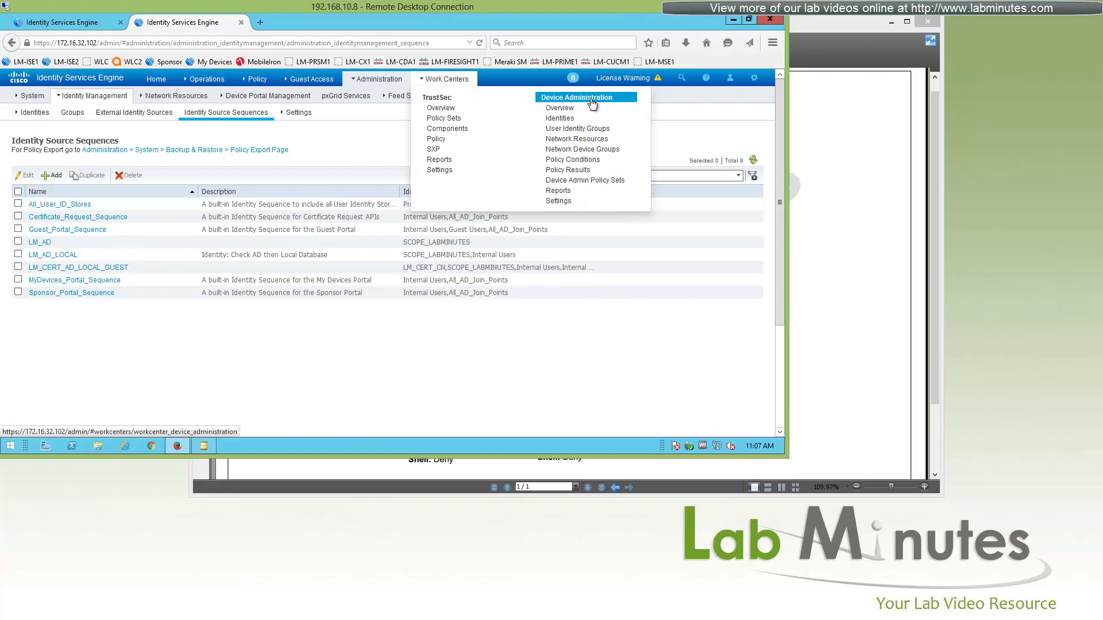
click(565, 108)
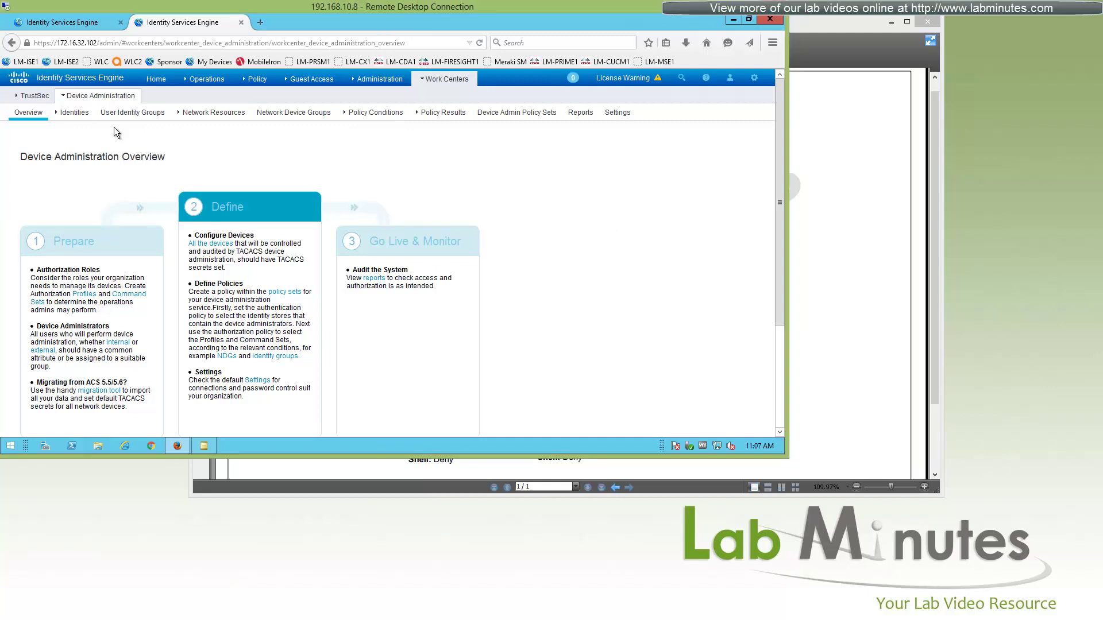
click(78, 116)
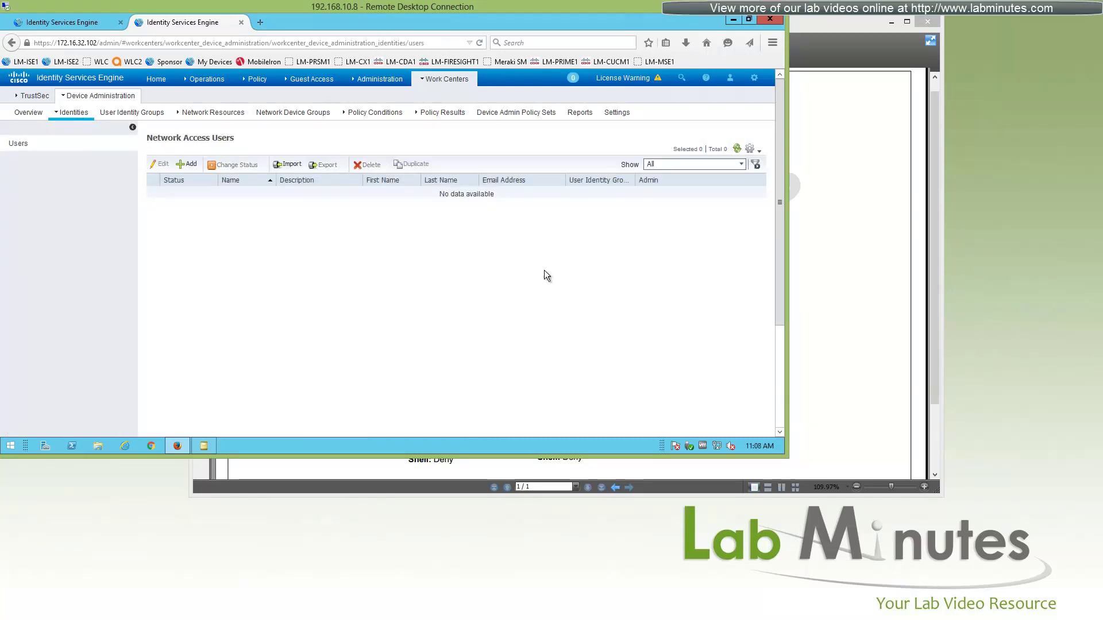
click(821, 283)
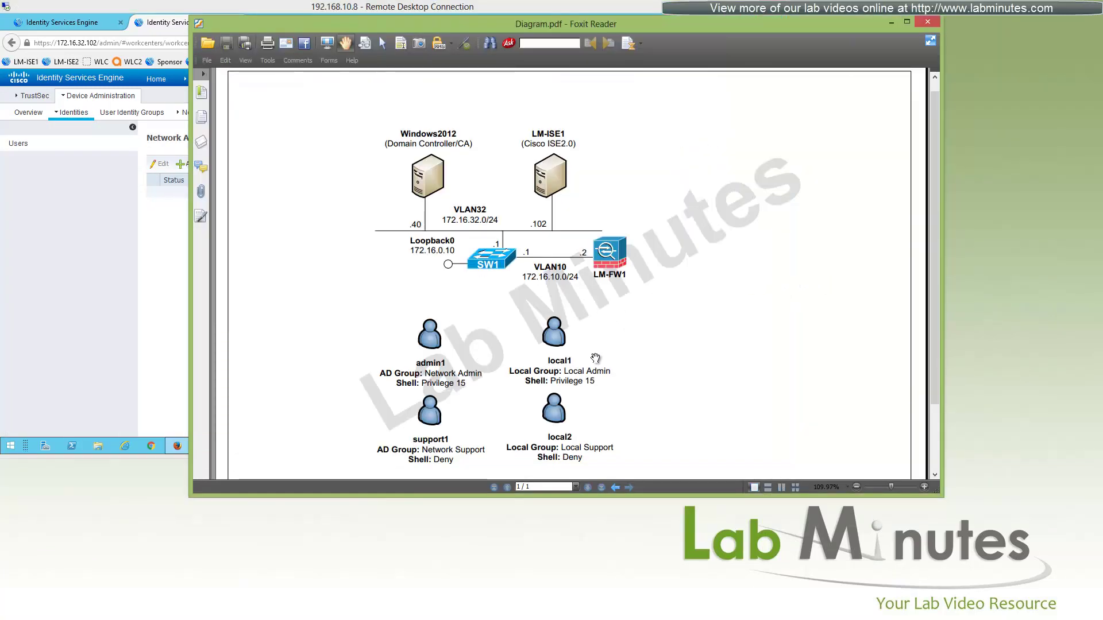
click(170, 263)
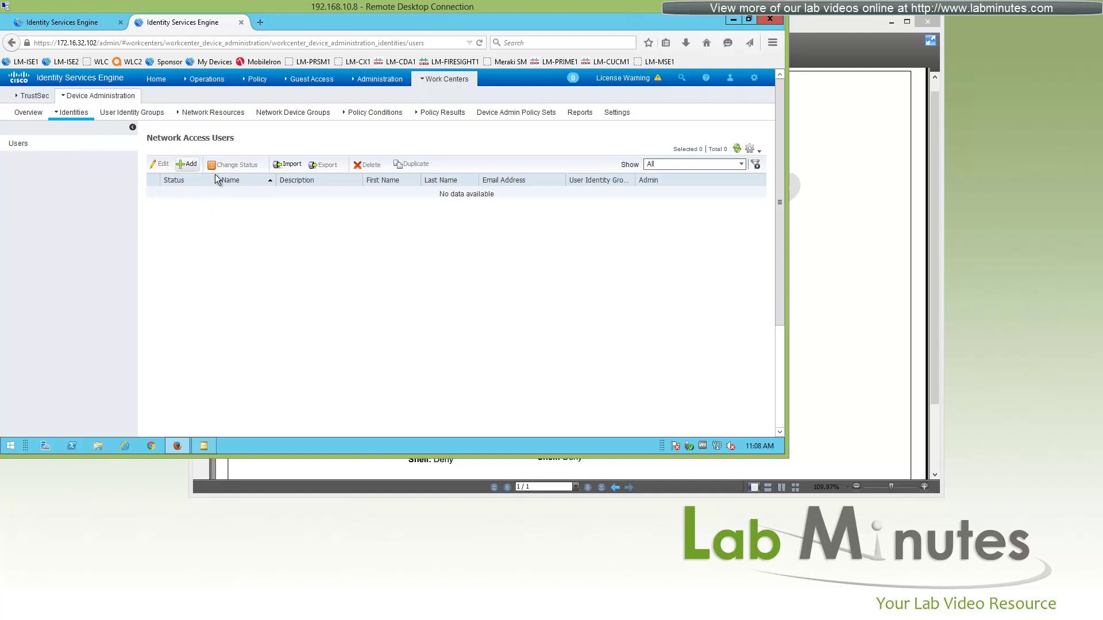
Step: Add new network access user local1 and enter its login and enable passwords
click(187, 164)
click(324, 171)
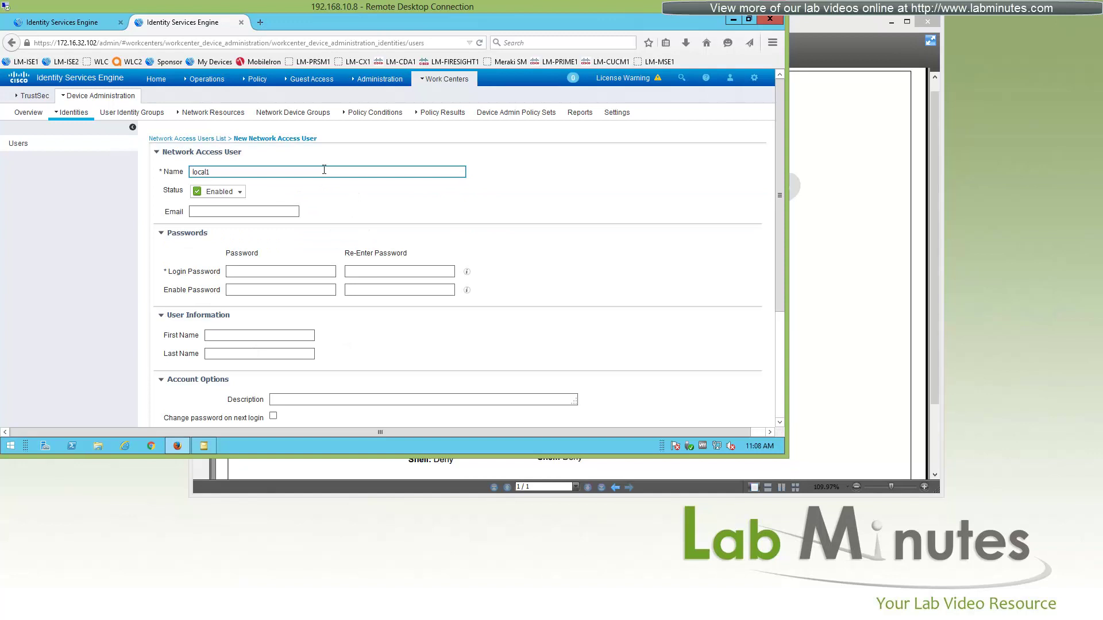
click(315, 271)
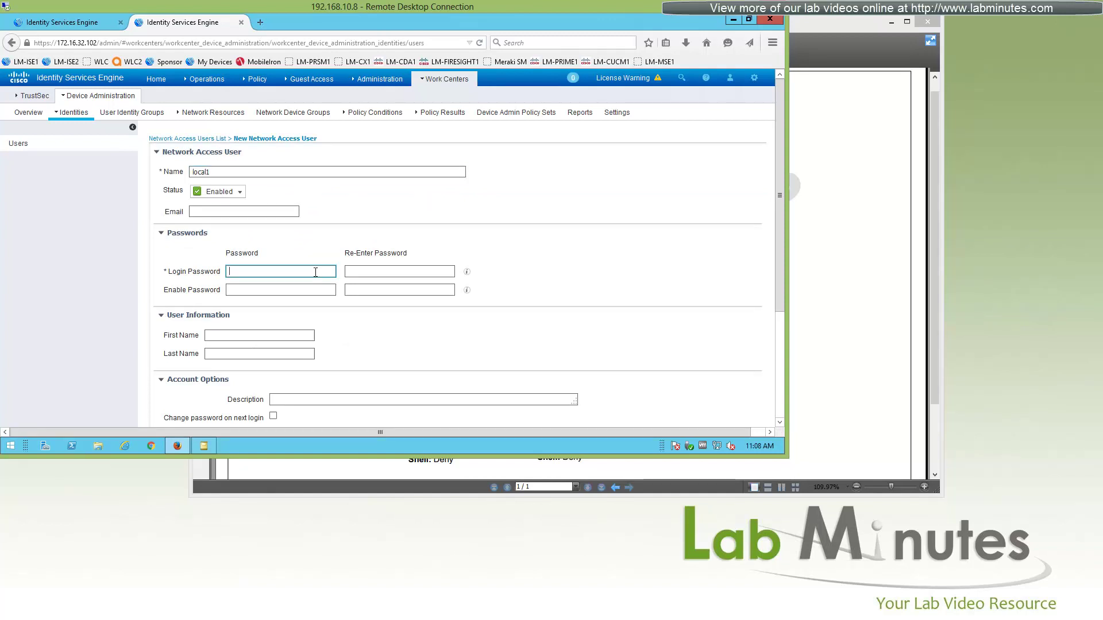
key(Tab)
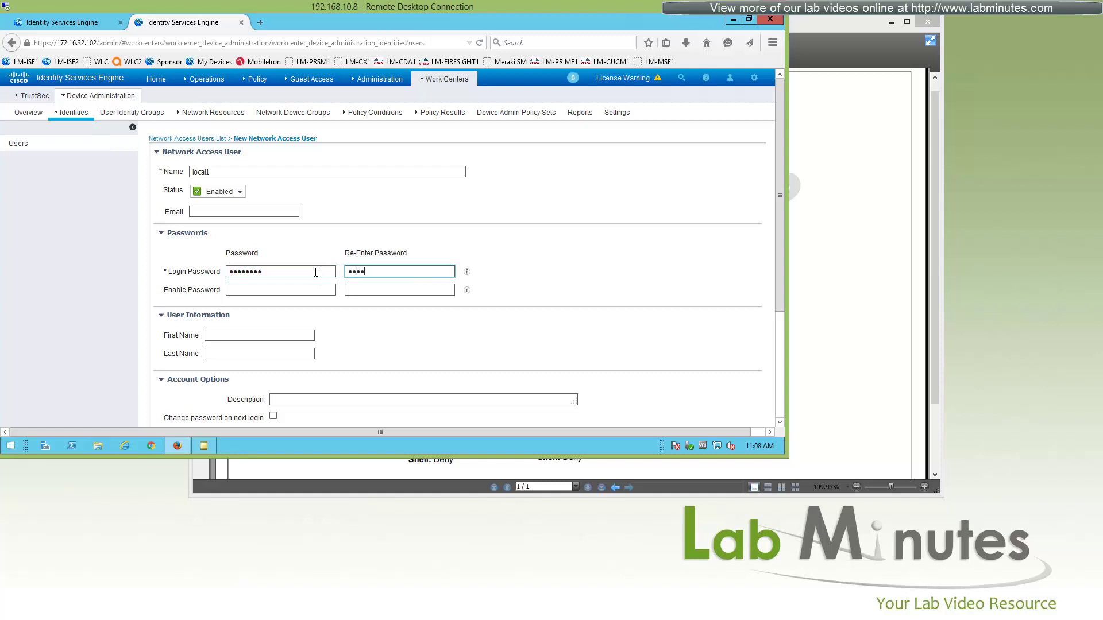
key(Tab)
key(Tab)
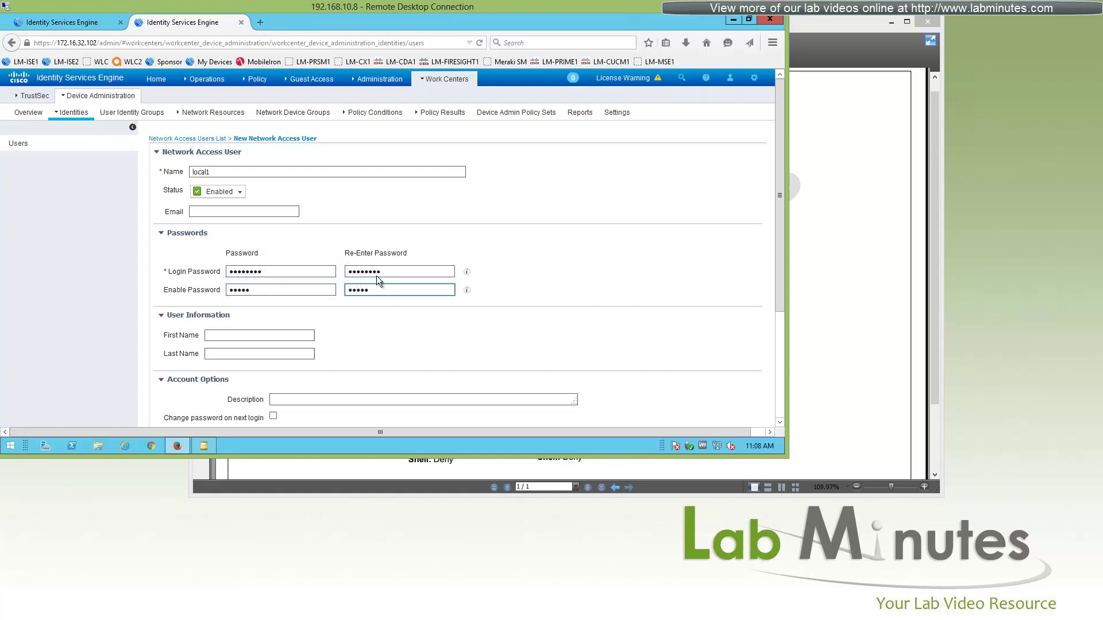
Step: Require a password change at next login and submit user local1
scroll(278, 355, down, 2)
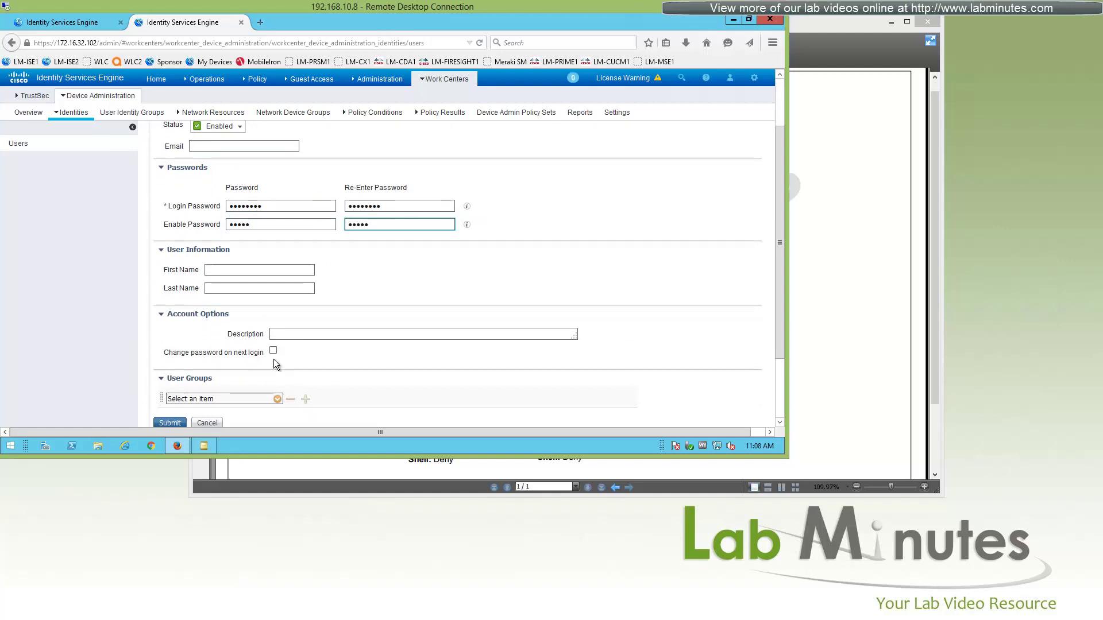
click(274, 351)
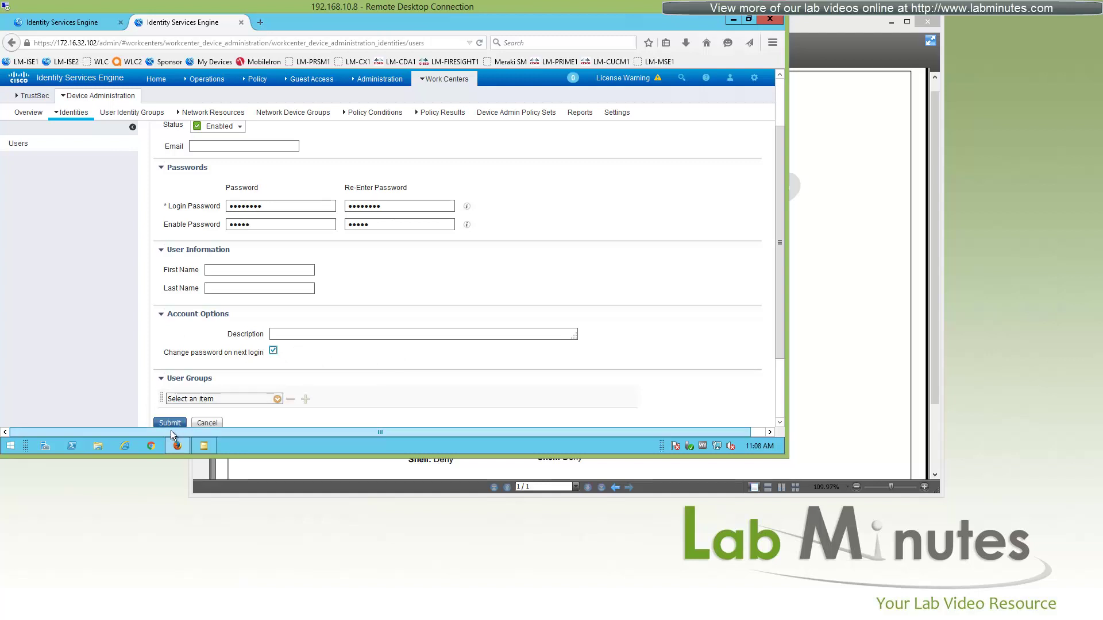
click(178, 426)
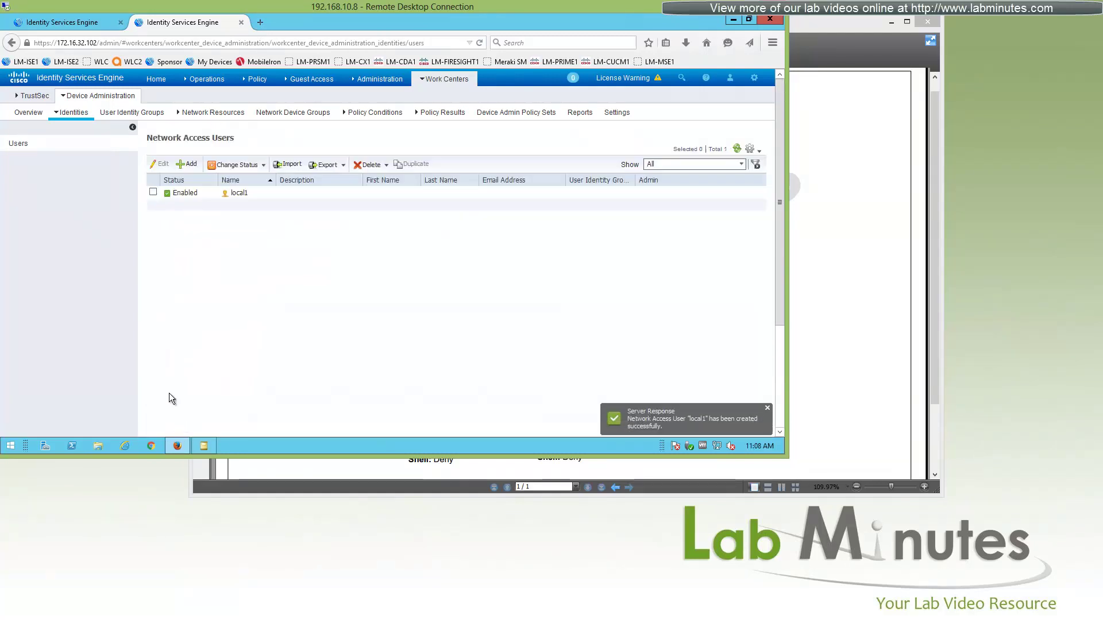
Step: Start a new network access user named local2
click(186, 164)
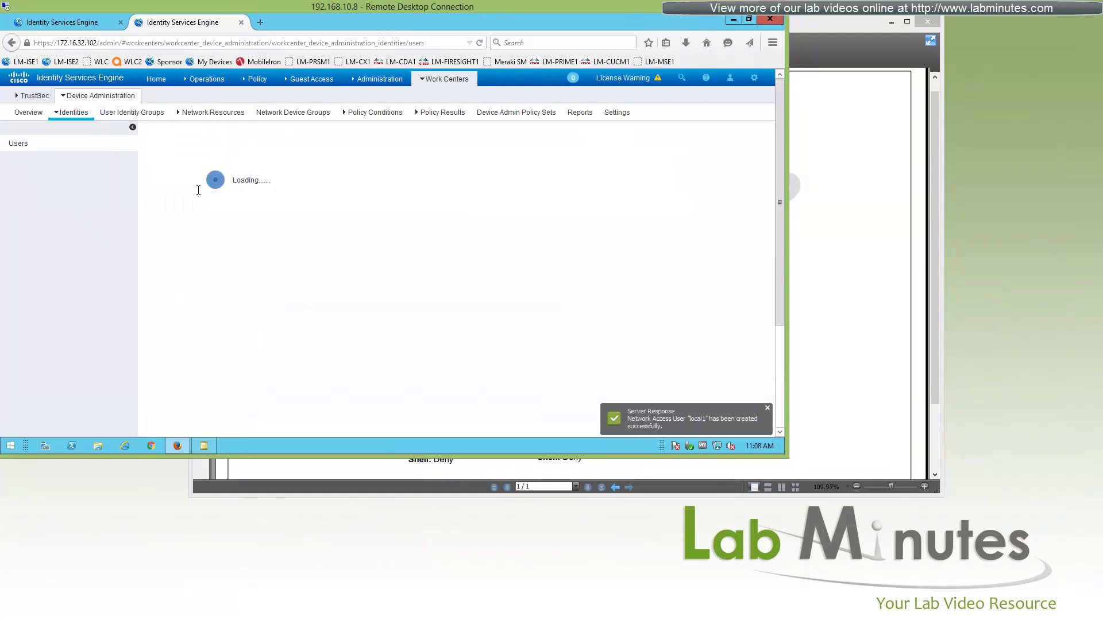
text(local12)
key(BackSpace)
key(BackSpace)
text(2)
click(306, 275)
Step: Enter local2's login and enable passwords with confirmations and submit the user
key(Tab)
key(Tab)
key(Tab)
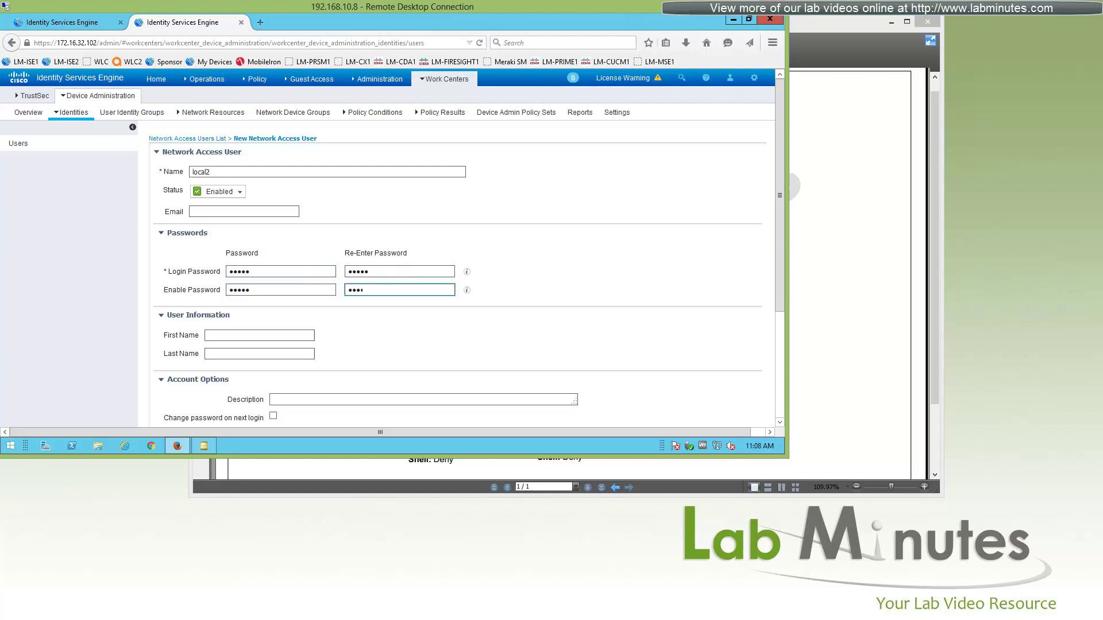
scroll(297, 275, down, 3)
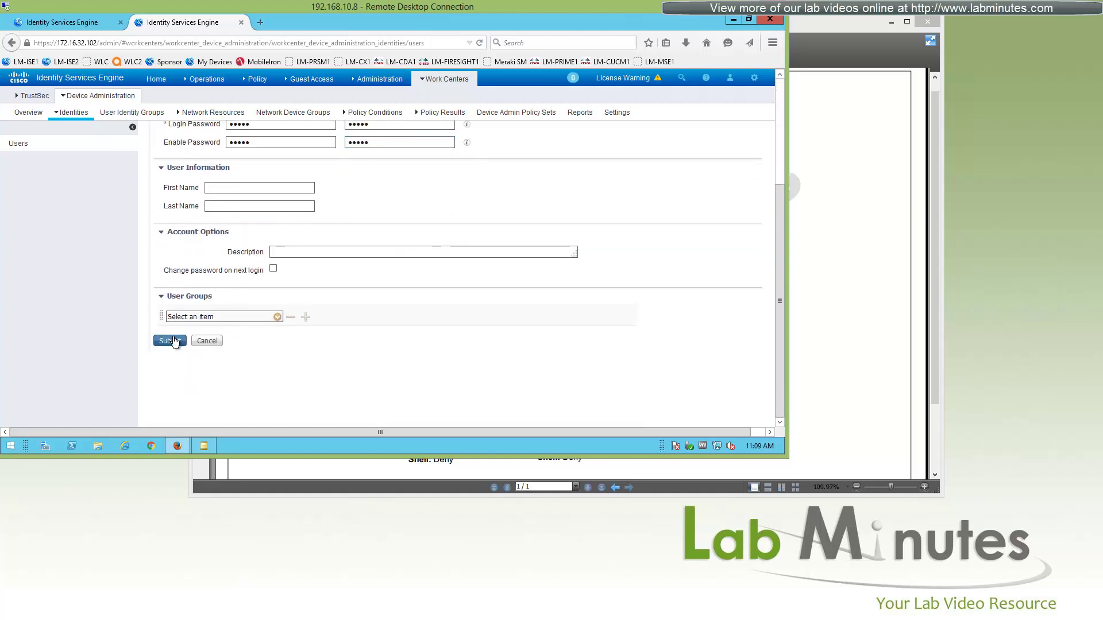
click(165, 340)
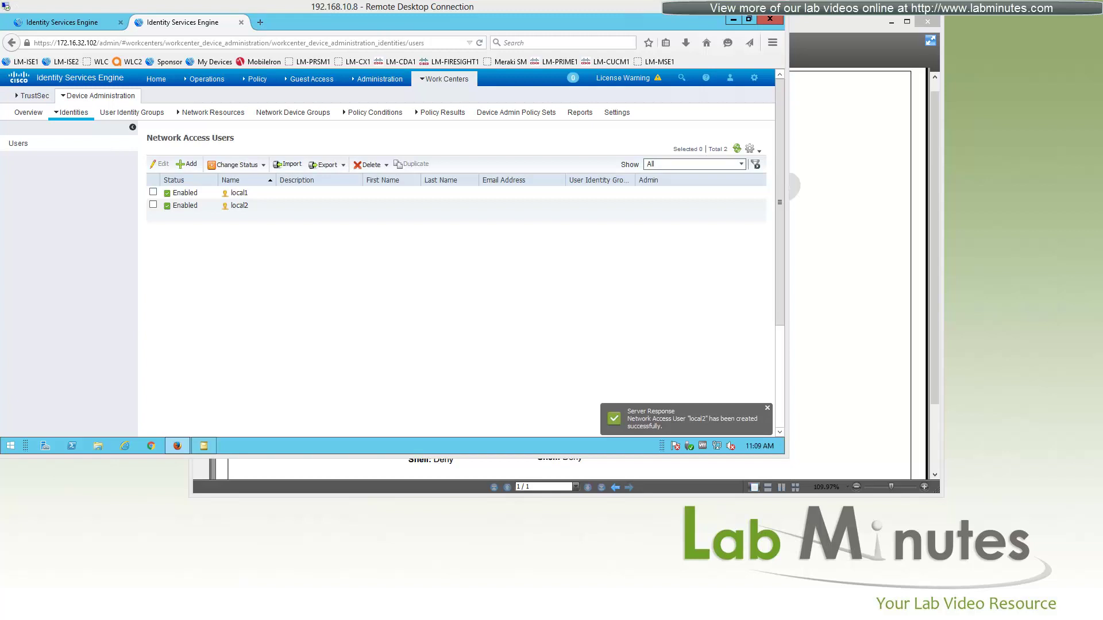
Step: Create user identity group Local Admin with description 'Group: Local Admin'
click(112, 115)
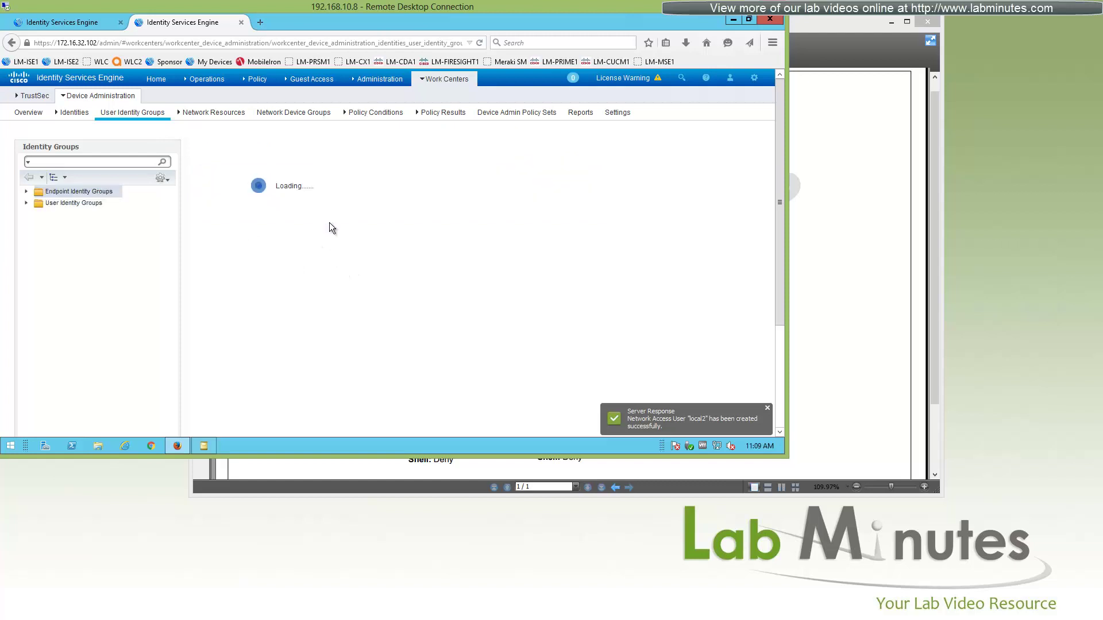
click(96, 205)
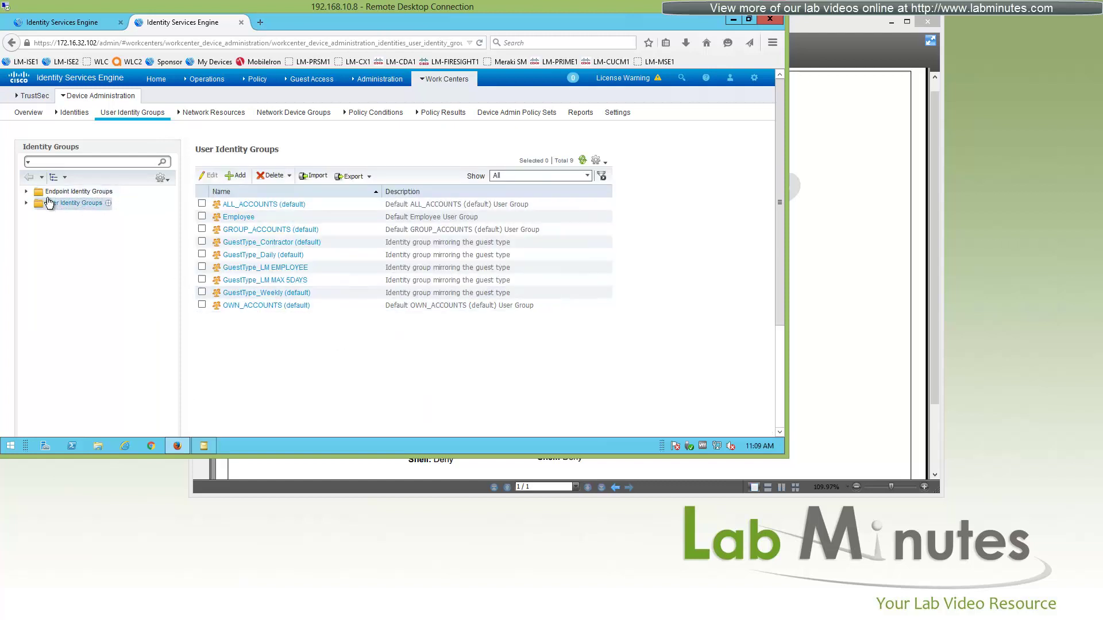
click(233, 175)
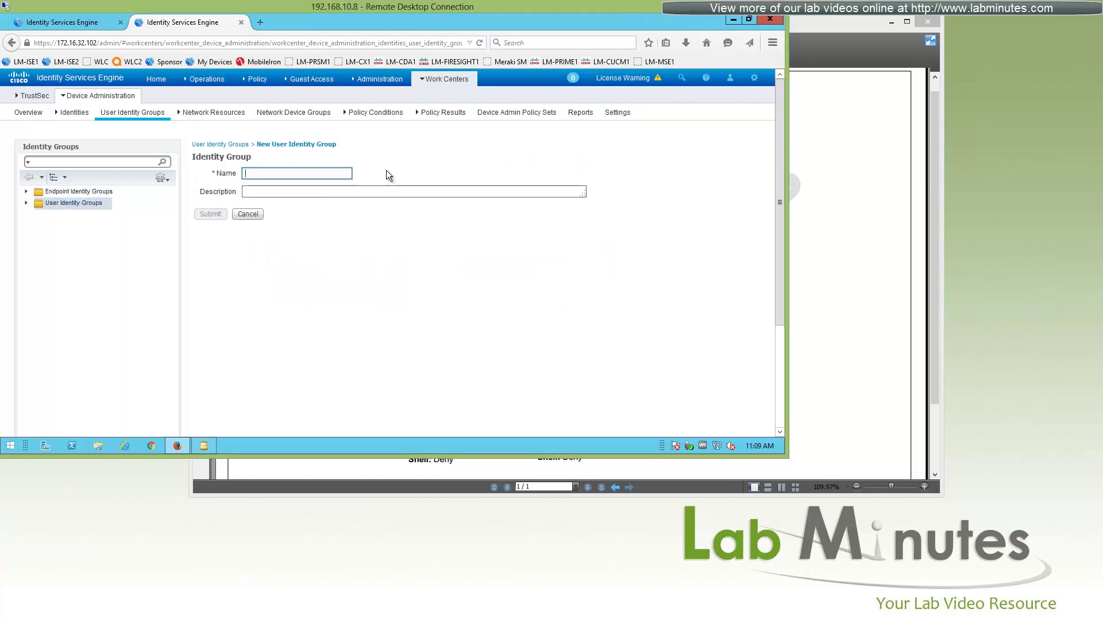
click(859, 185)
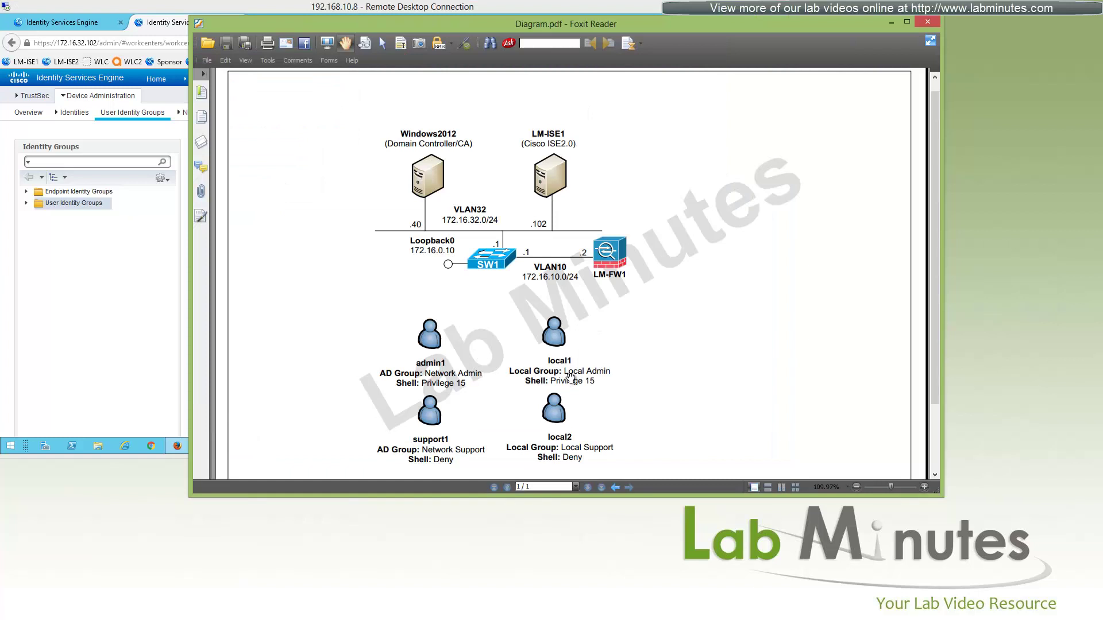
click(78, 301)
click(287, 173)
text(Local Admin)
click(394, 191)
text(Group:)
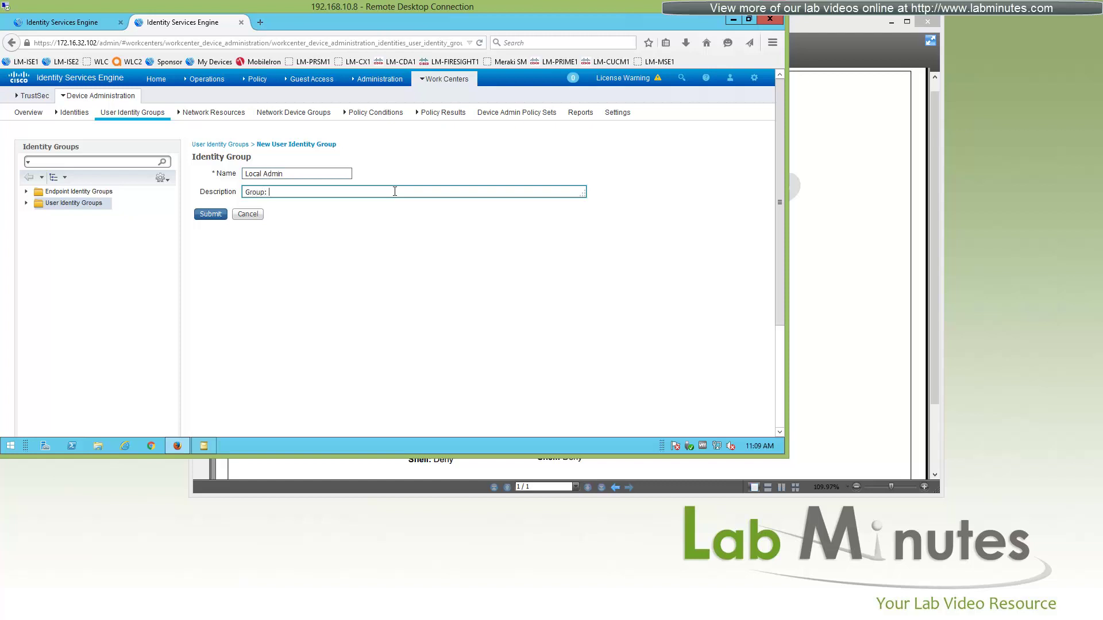
text( Local Adm)
click(211, 215)
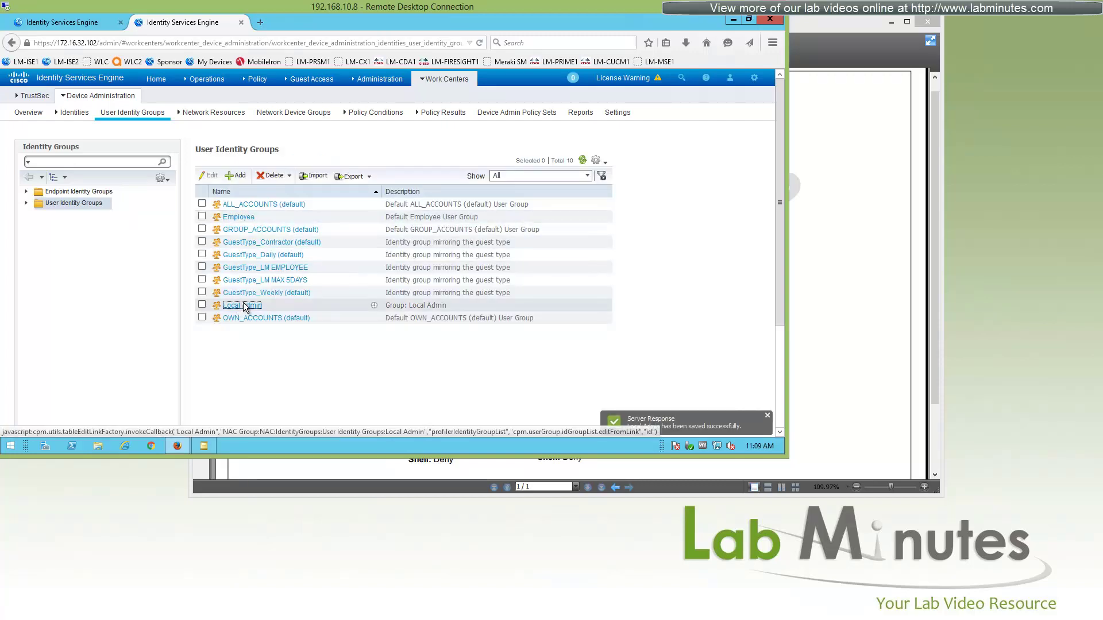
Step: Add local1 as a member user of the Local Admin group
click(243, 304)
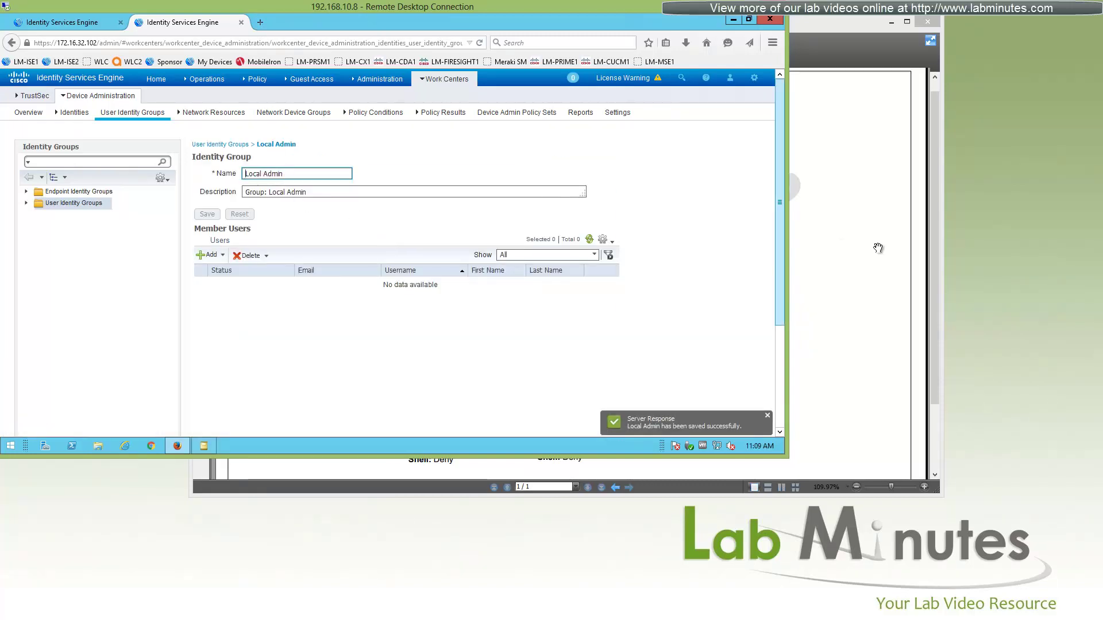
key(alt+Tab)
click(127, 280)
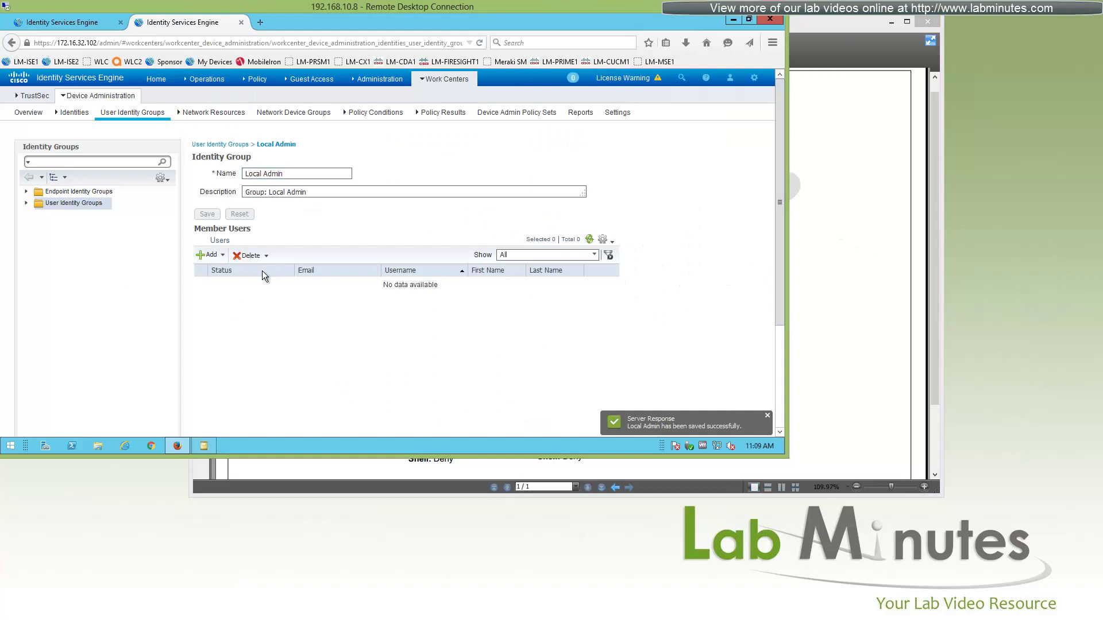
click(208, 254)
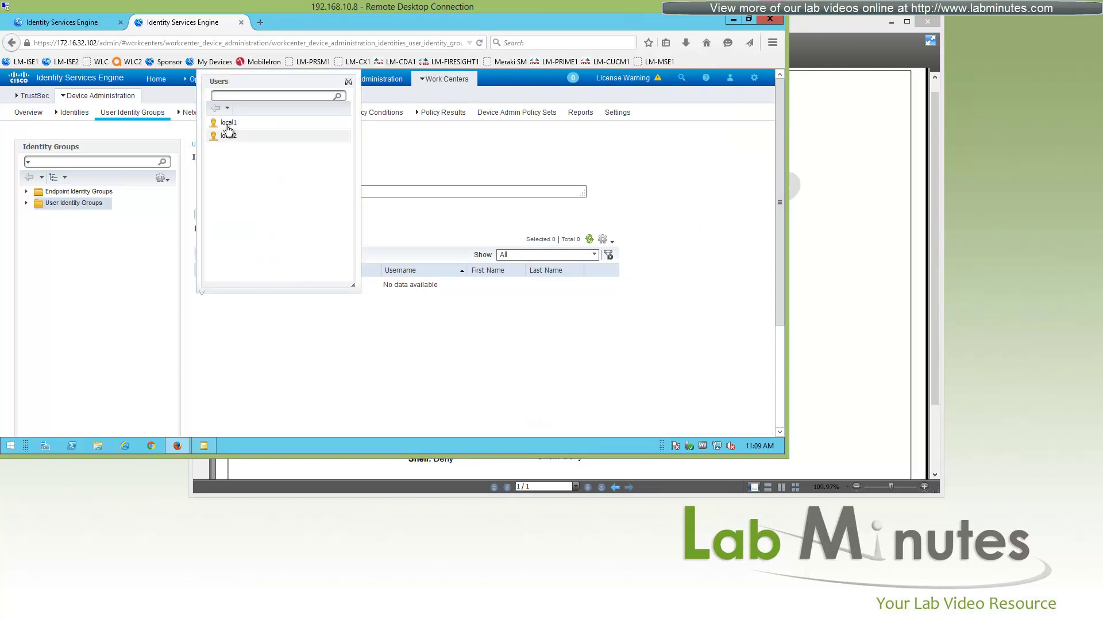
click(261, 226)
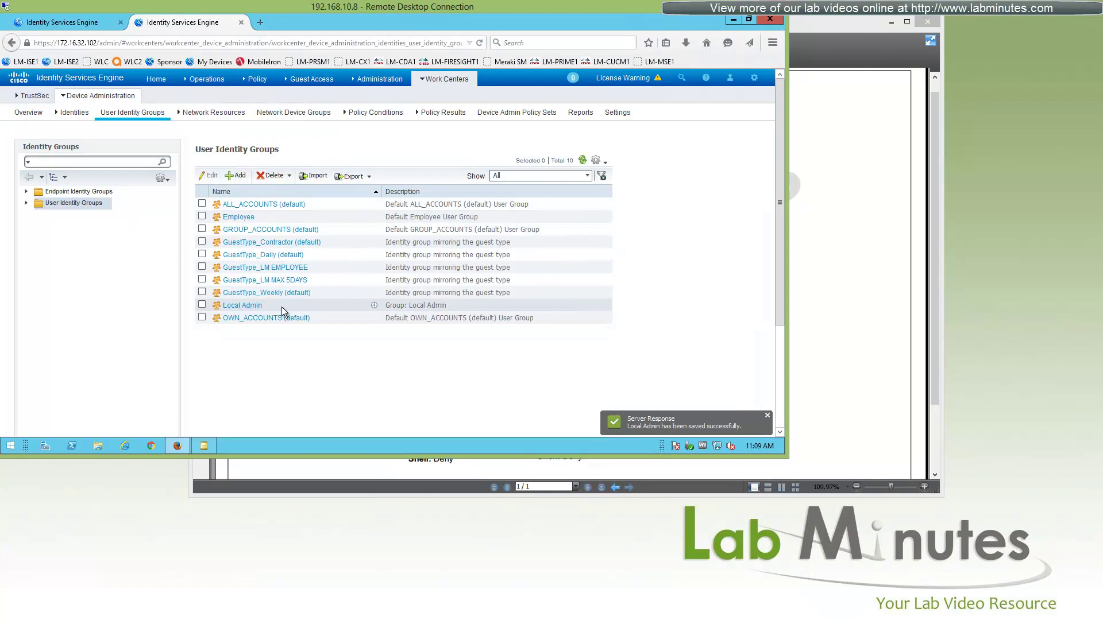
Step: Create user identity group Local Support with description 'Group: Local Support'
click(239, 180)
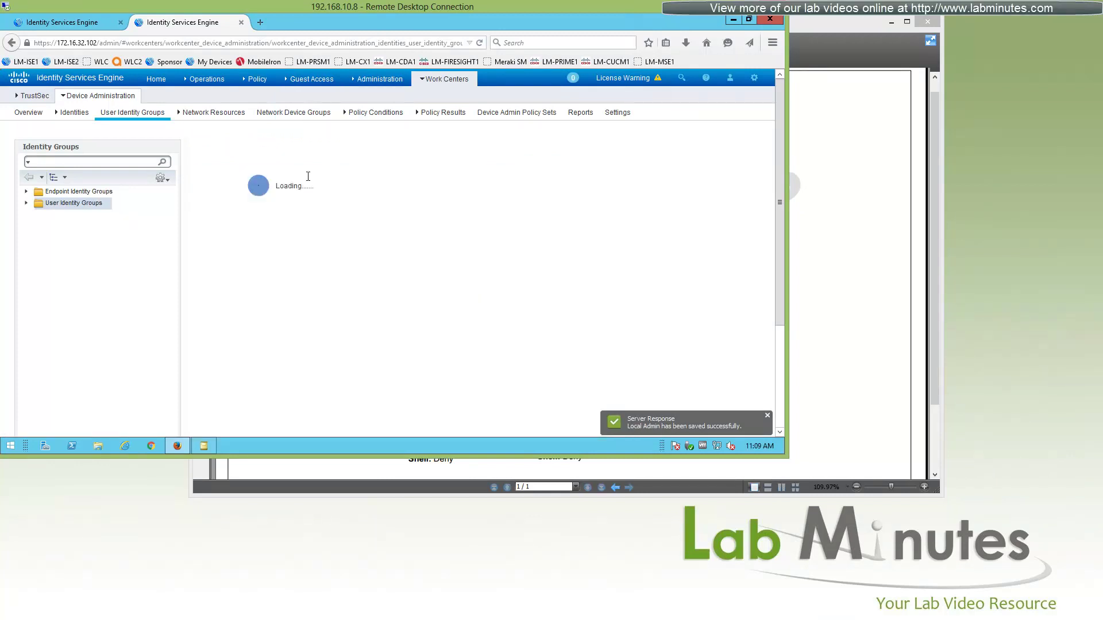
text(Local )
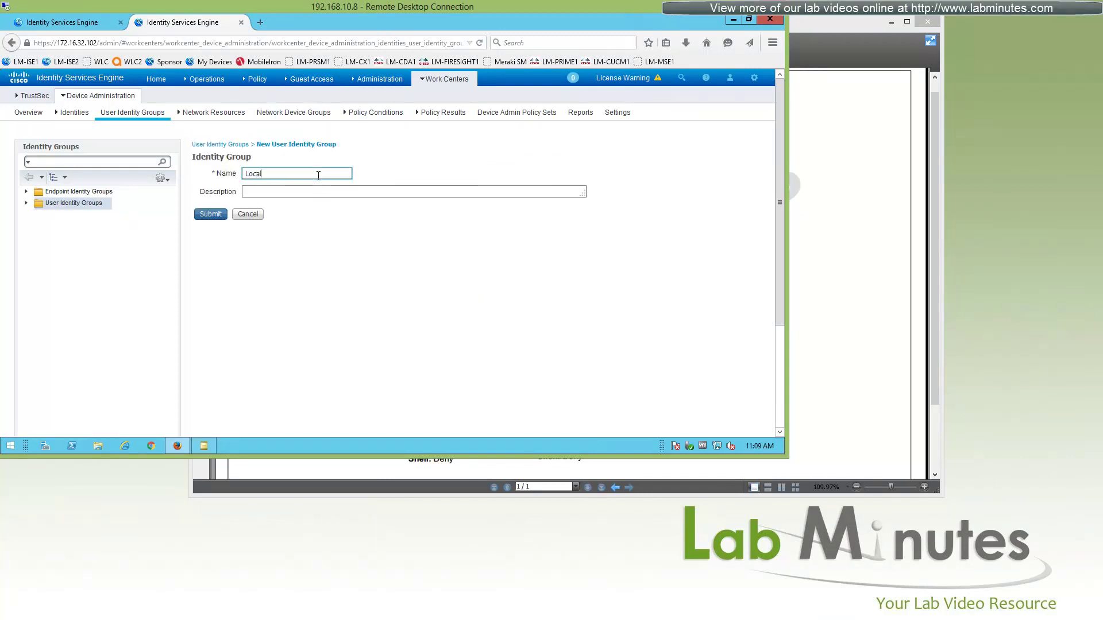
text(Suport)
key(Tab)
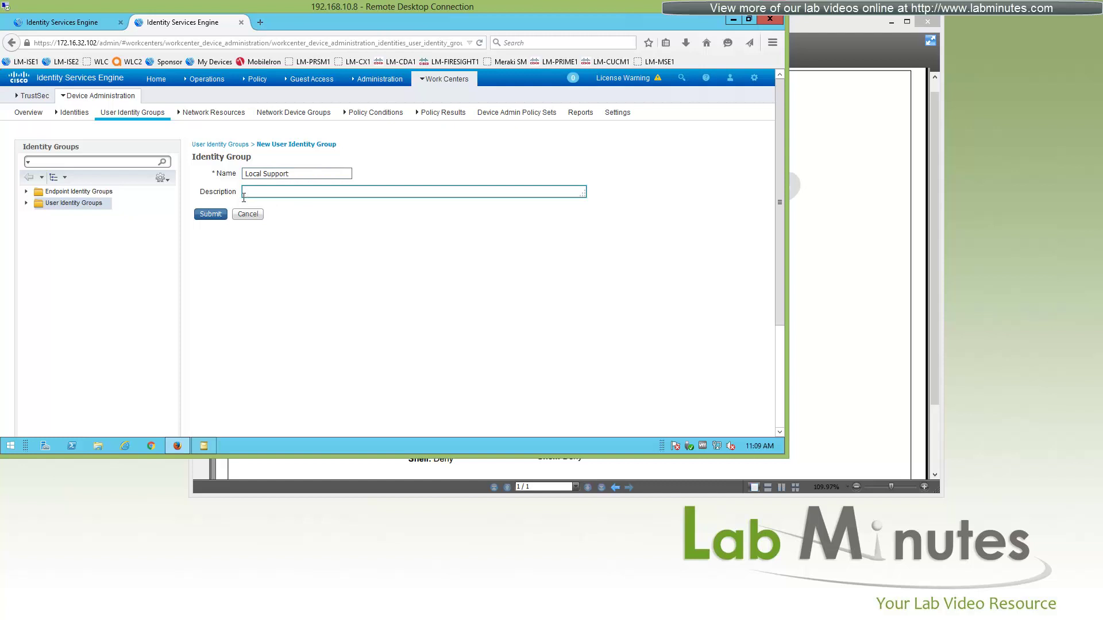
text(Group: Local Support)
click(208, 214)
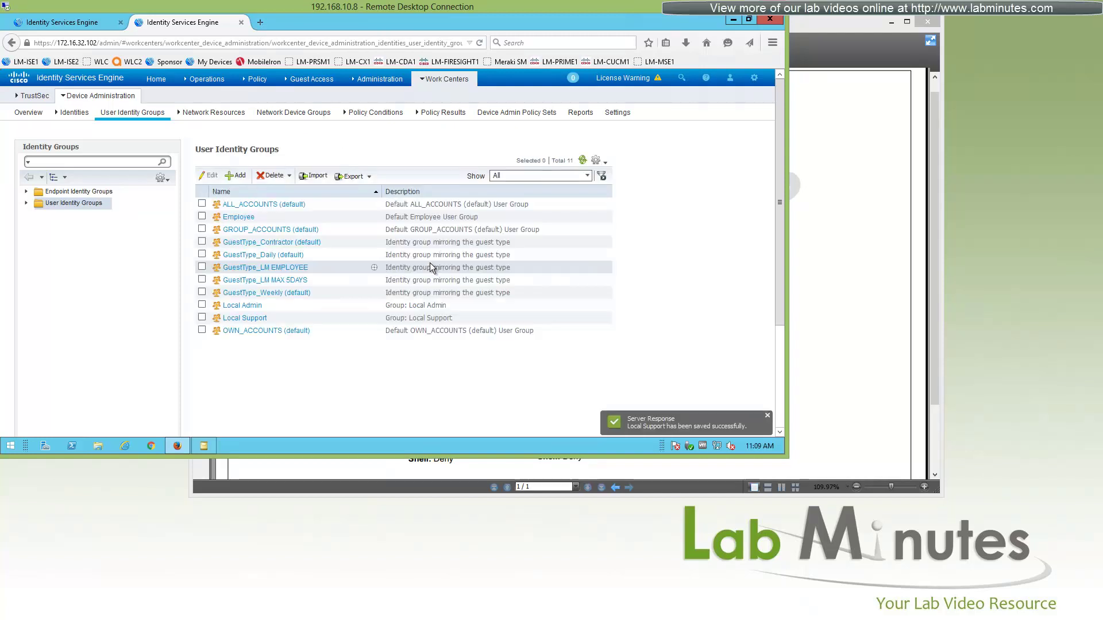
Step: Add local2 as a Local Support member and reopen the group to verify
click(241, 318)
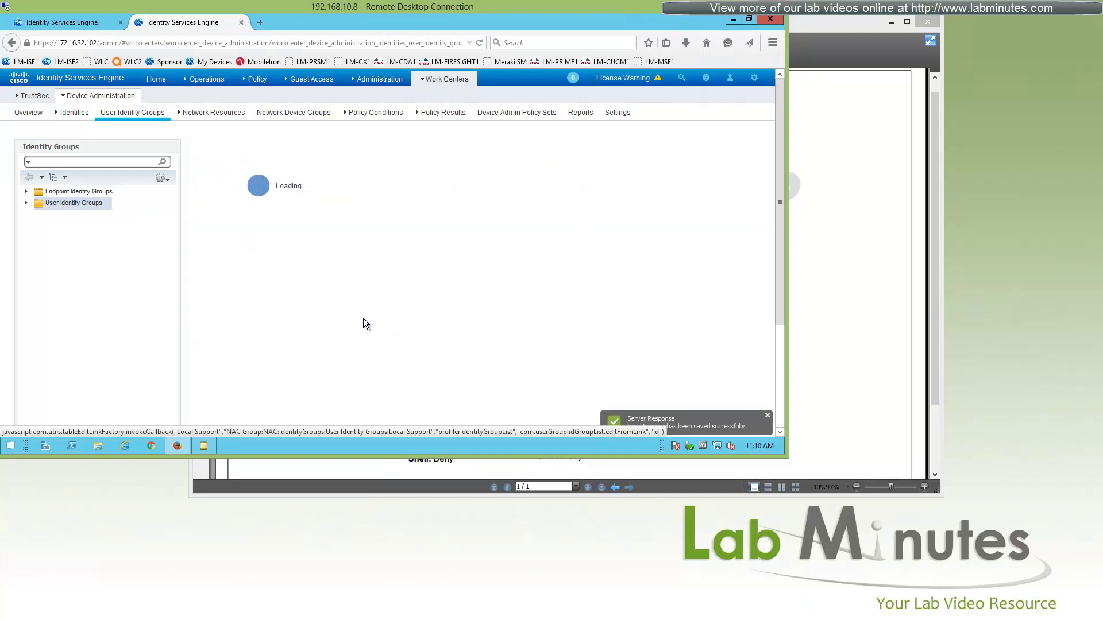
click(208, 254)
click(299, 136)
click(232, 347)
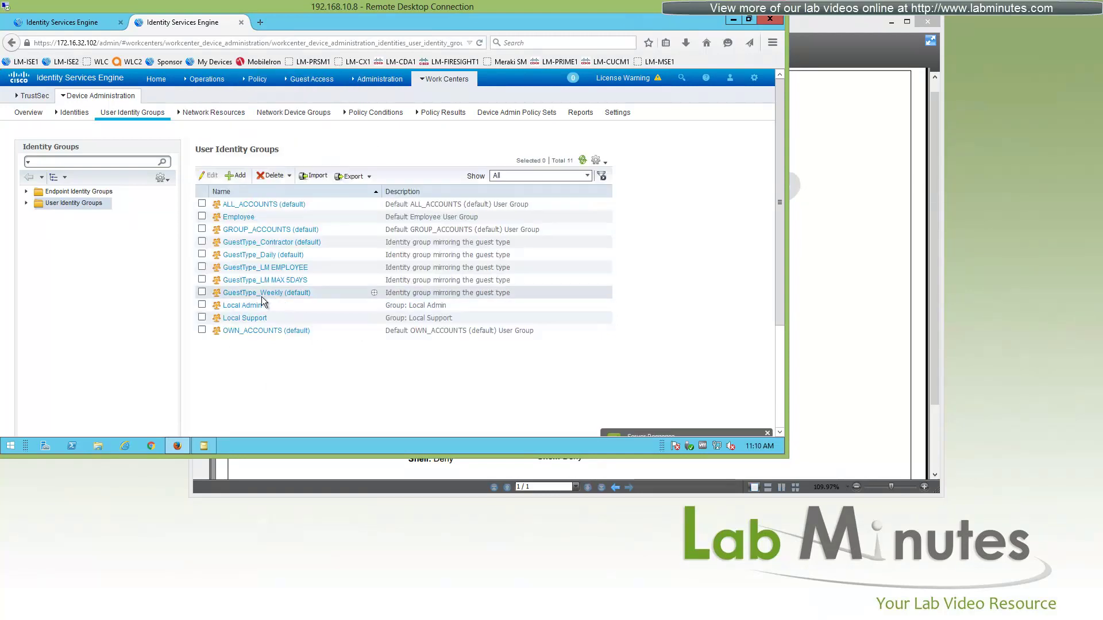
click(264, 324)
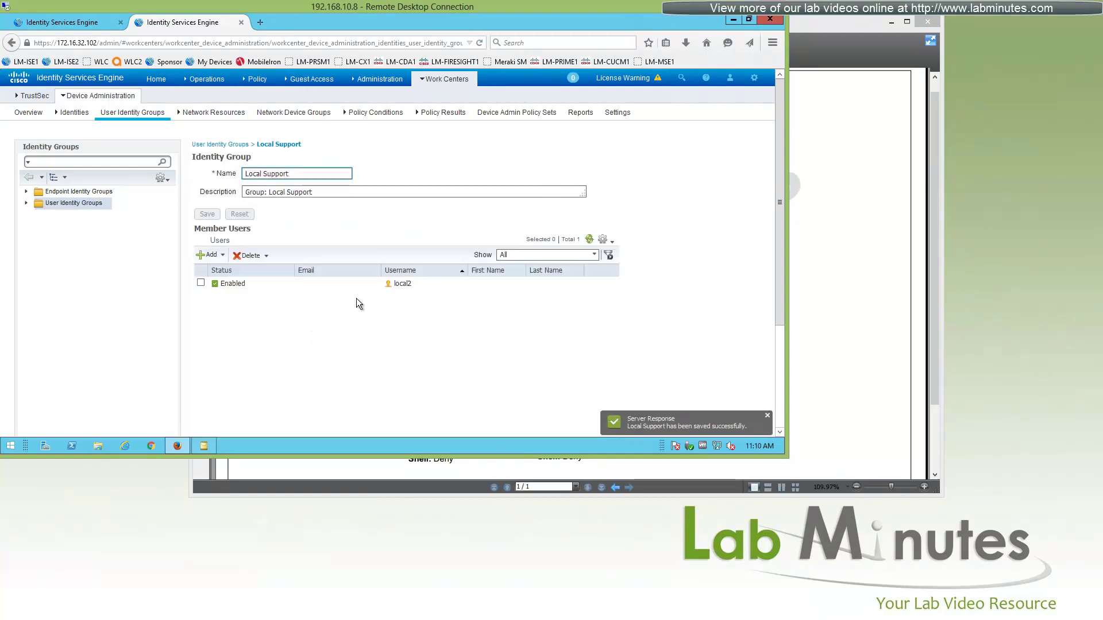
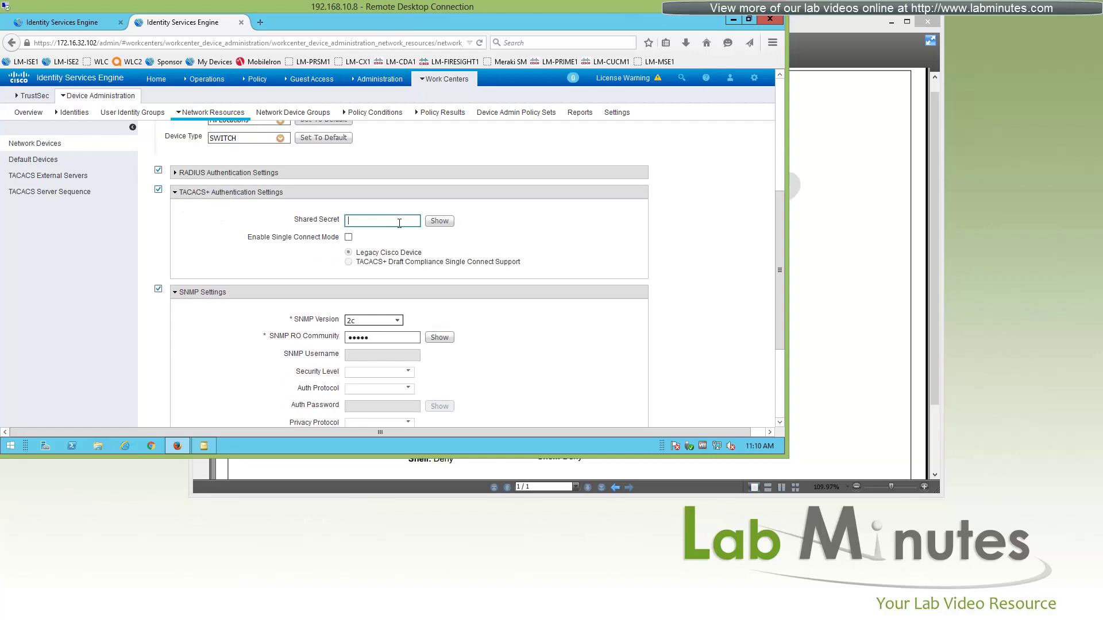
Step: Enter LM-SW1's TACACS+ shared secret, verify it with Show, and save the switch
click(438, 226)
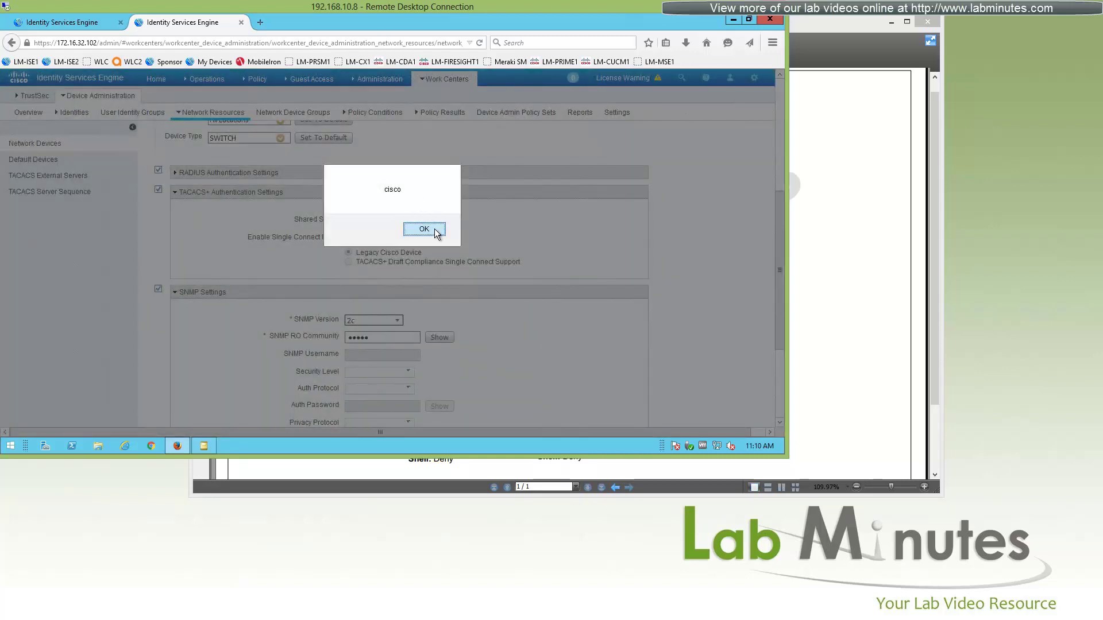
click(430, 227)
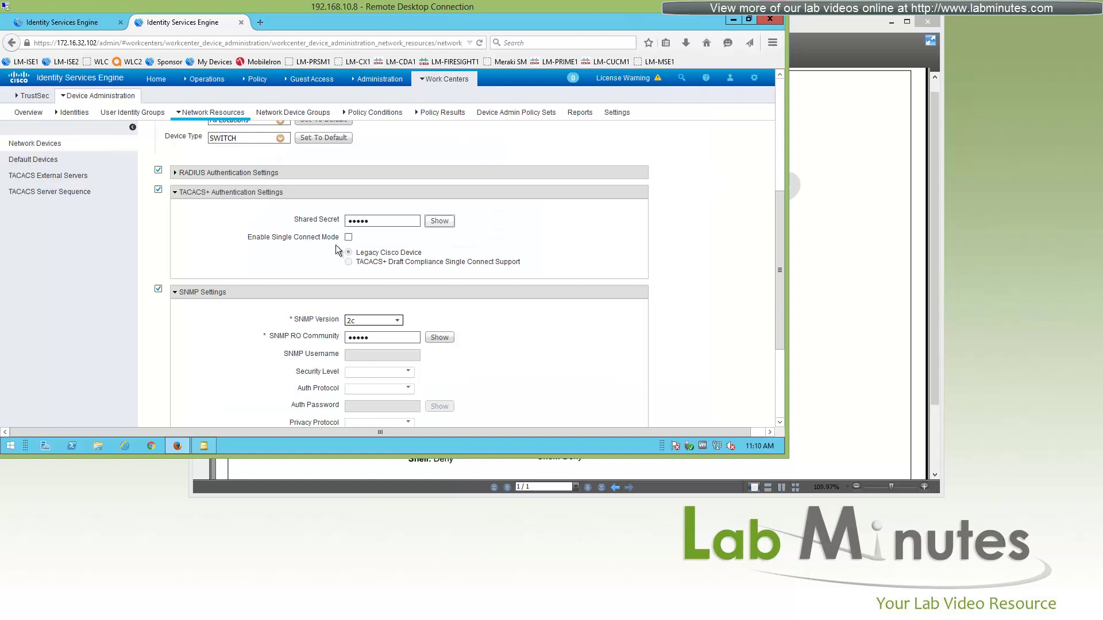
scroll(685, 302, down, 4)
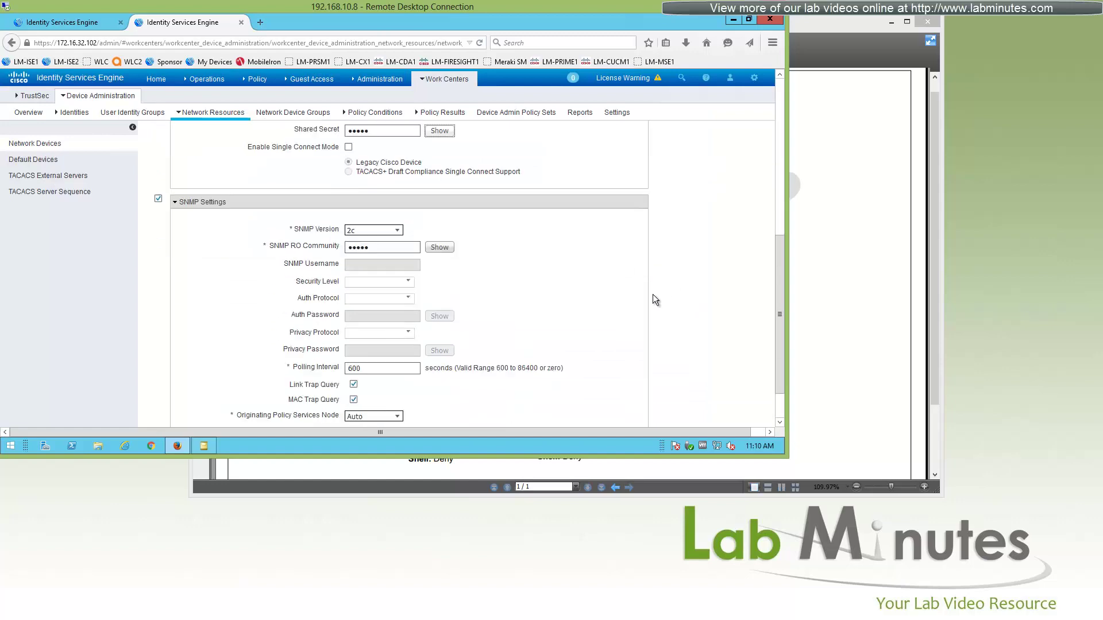
click(161, 421)
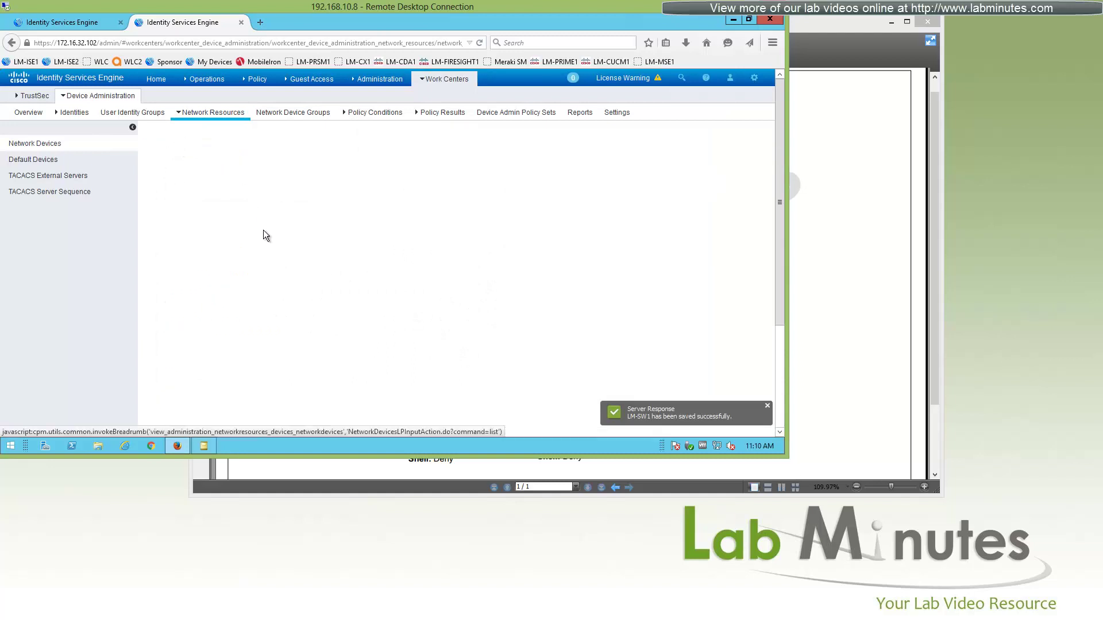
Step: Enable TACACS+ authentication on LM-FW1 with the same shared secret and save it
click(178, 205)
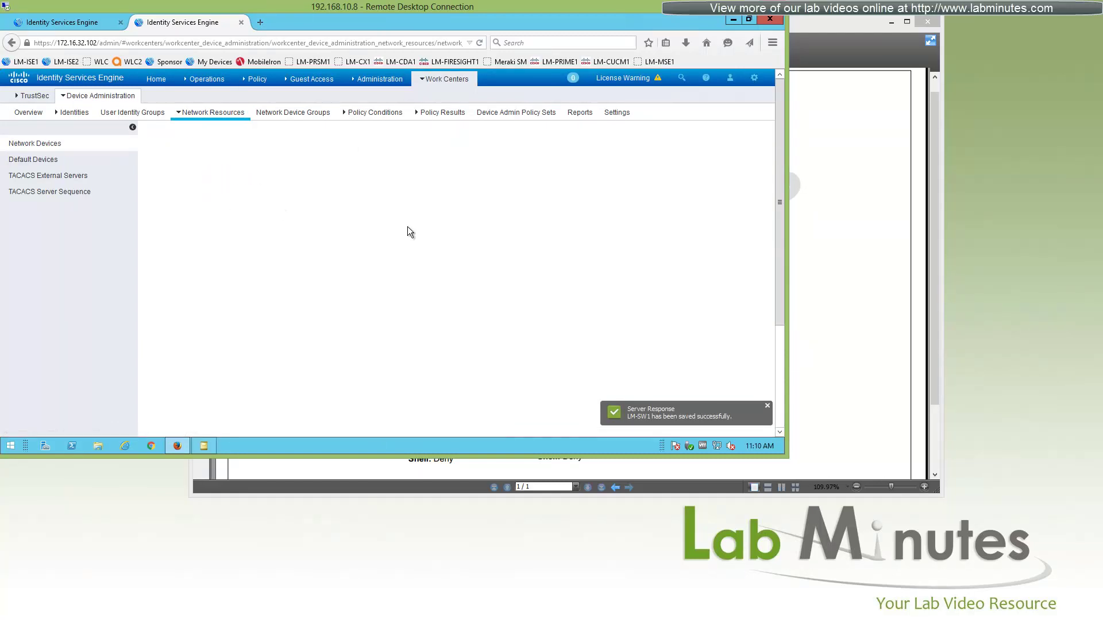
scroll(184, 308, down, 5)
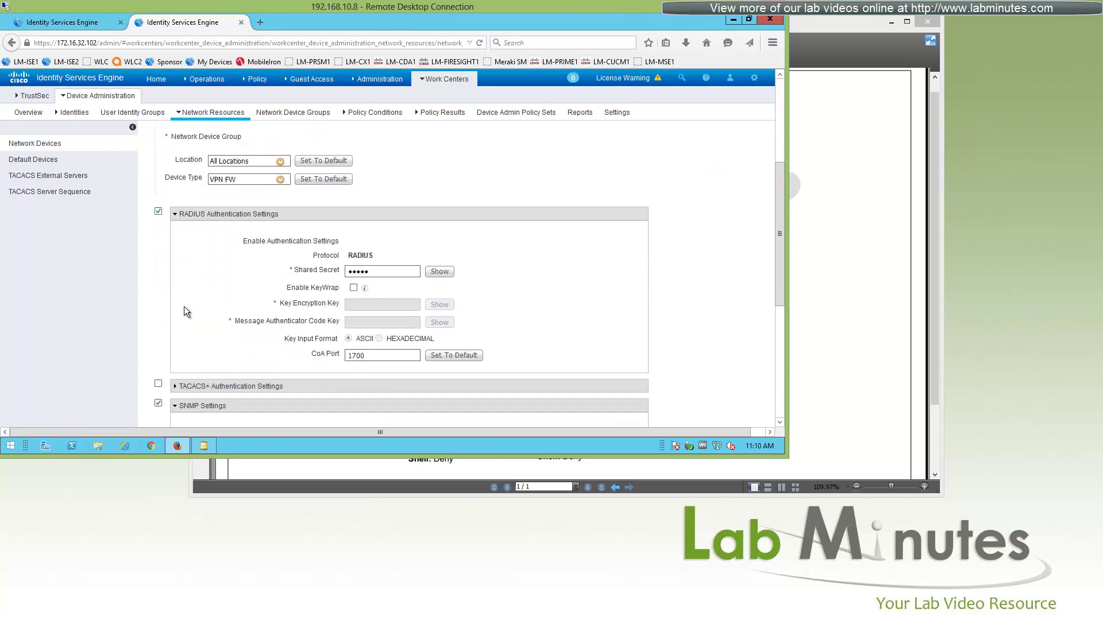
click(365, 311)
click(369, 341)
click(439, 341)
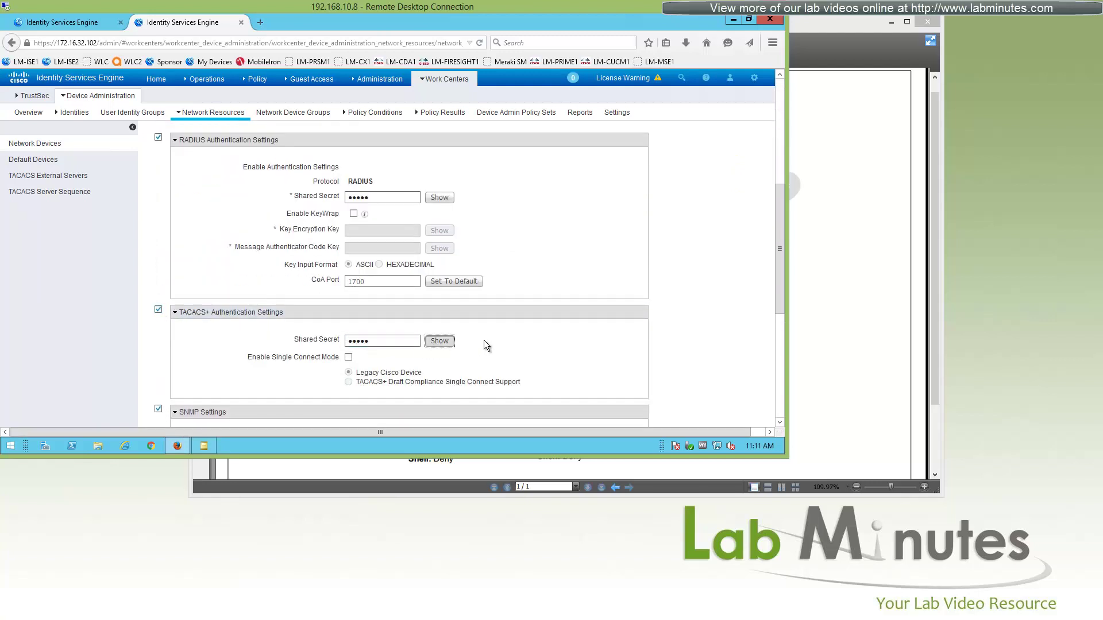
click(422, 229)
scroll(560, 401, down, 5)
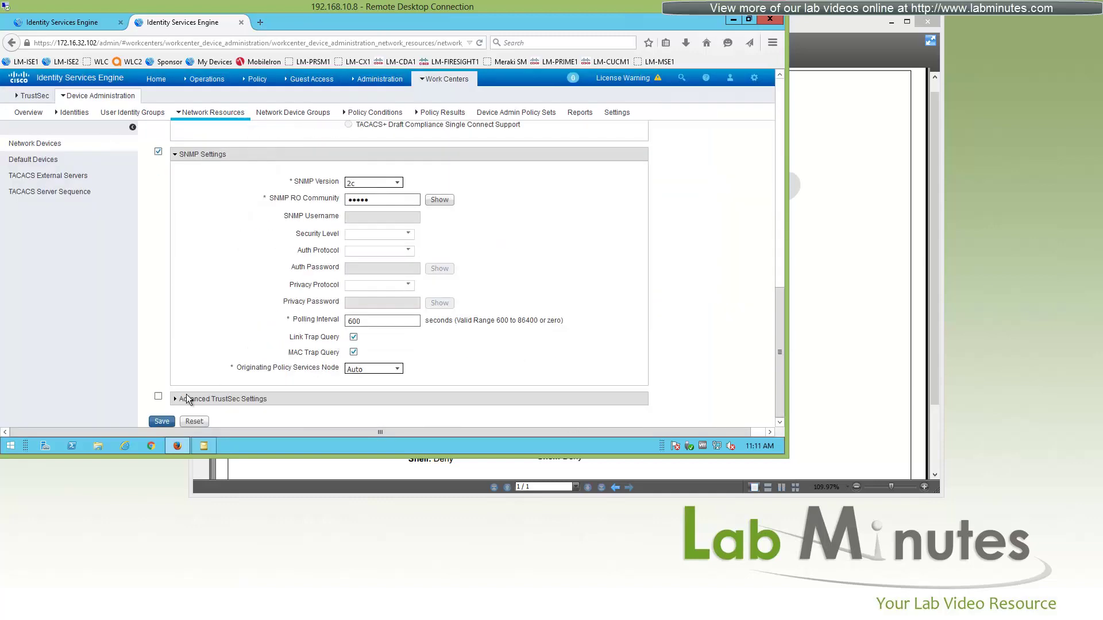
key(Return)
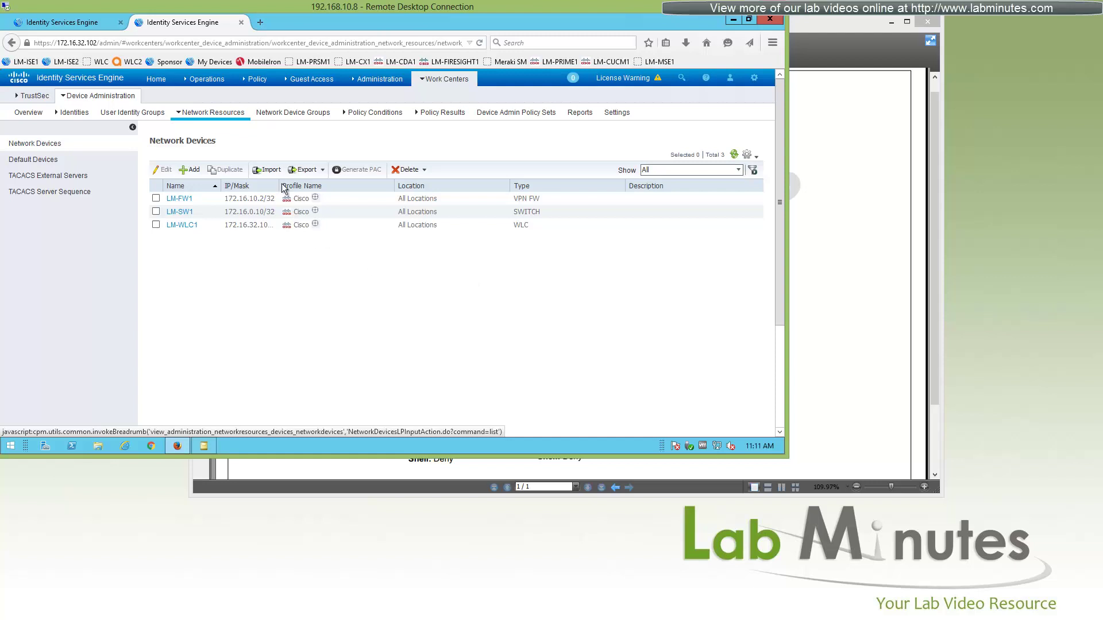
Step: Look at the device list's export options and close the Cisco profile details
click(319, 170)
mouse_move(315, 225)
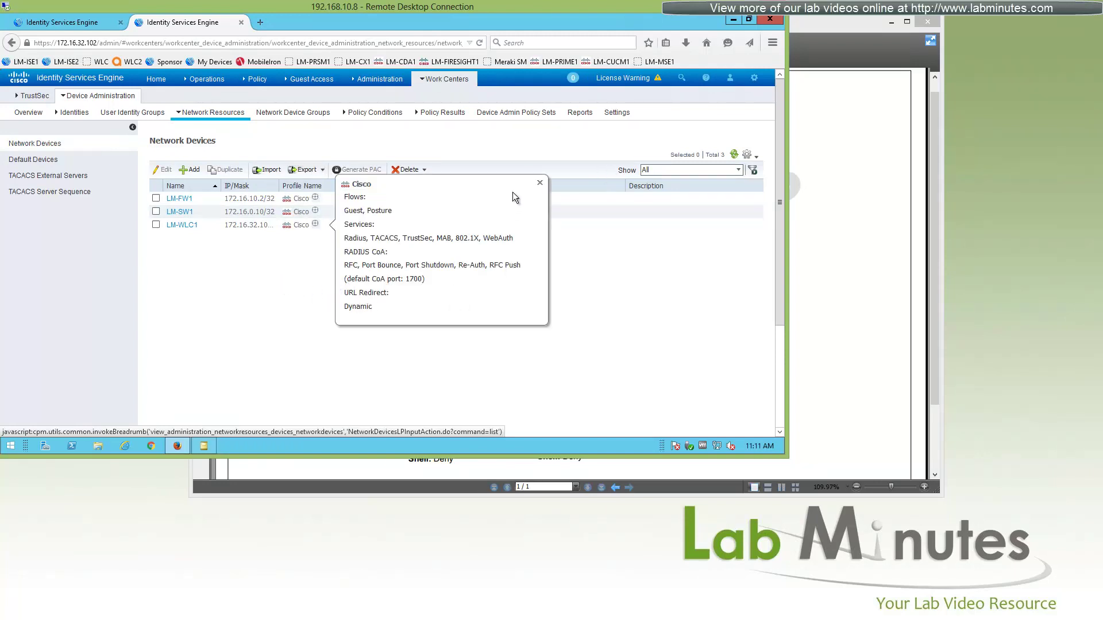
click(539, 185)
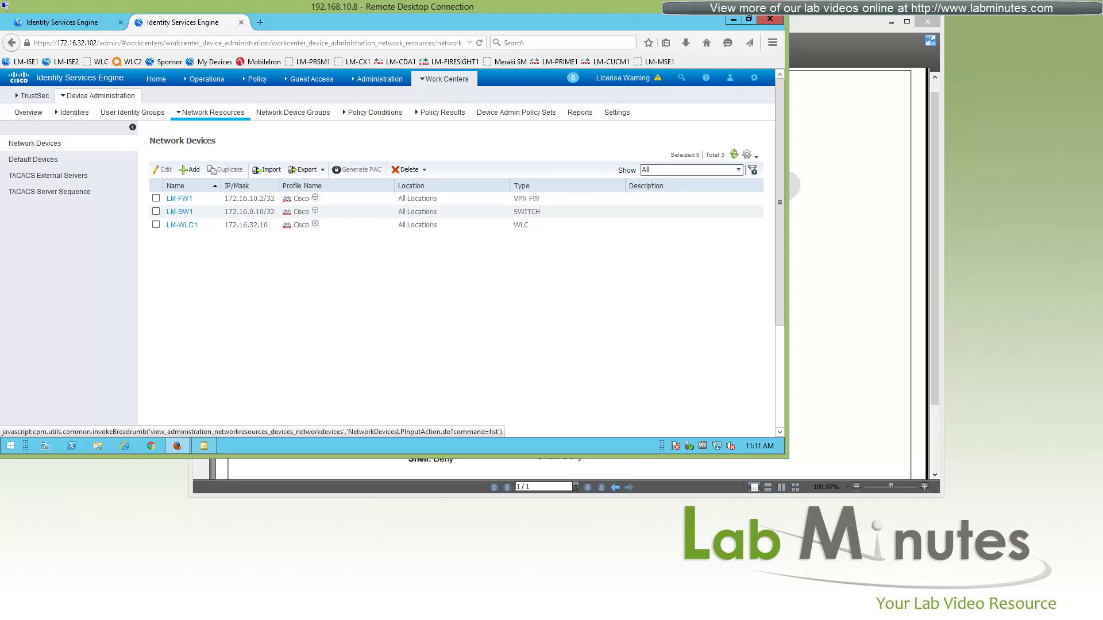
Step: Review Default Devices and TACACS External Servers, then go to Network Device Groups
click(48, 162)
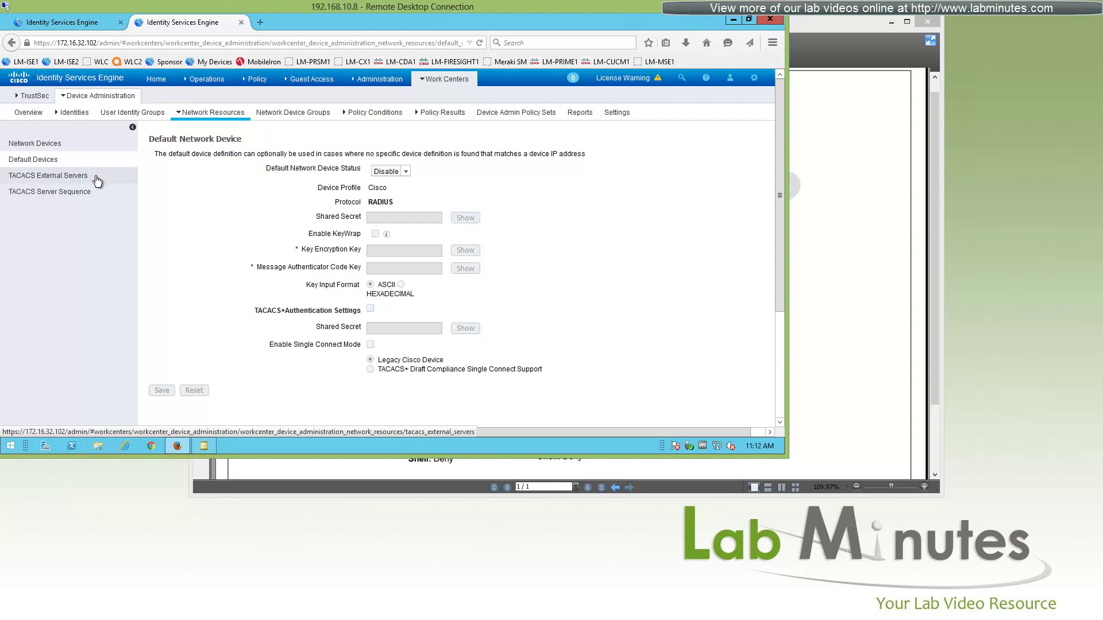
click(97, 180)
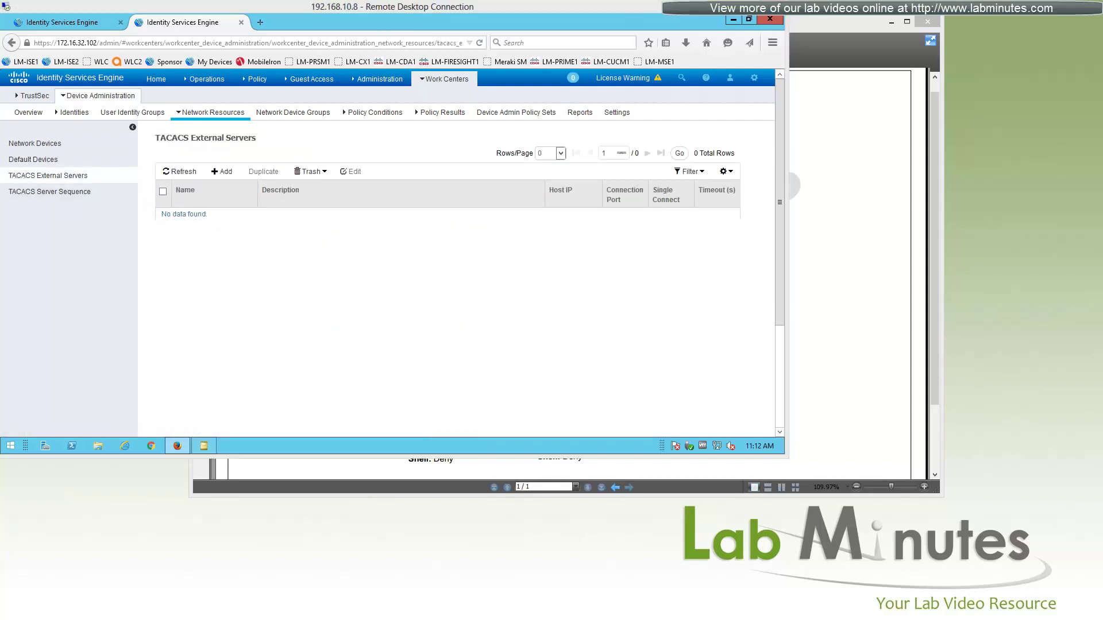
click(296, 114)
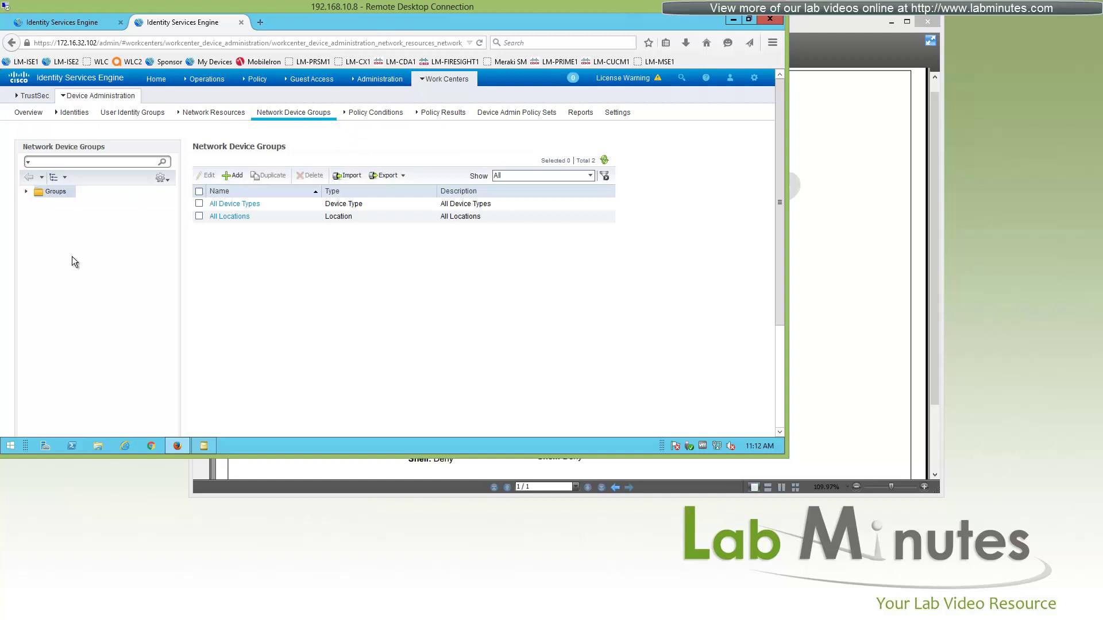
Step: Create a location group named HQ under All Locations
click(26, 191)
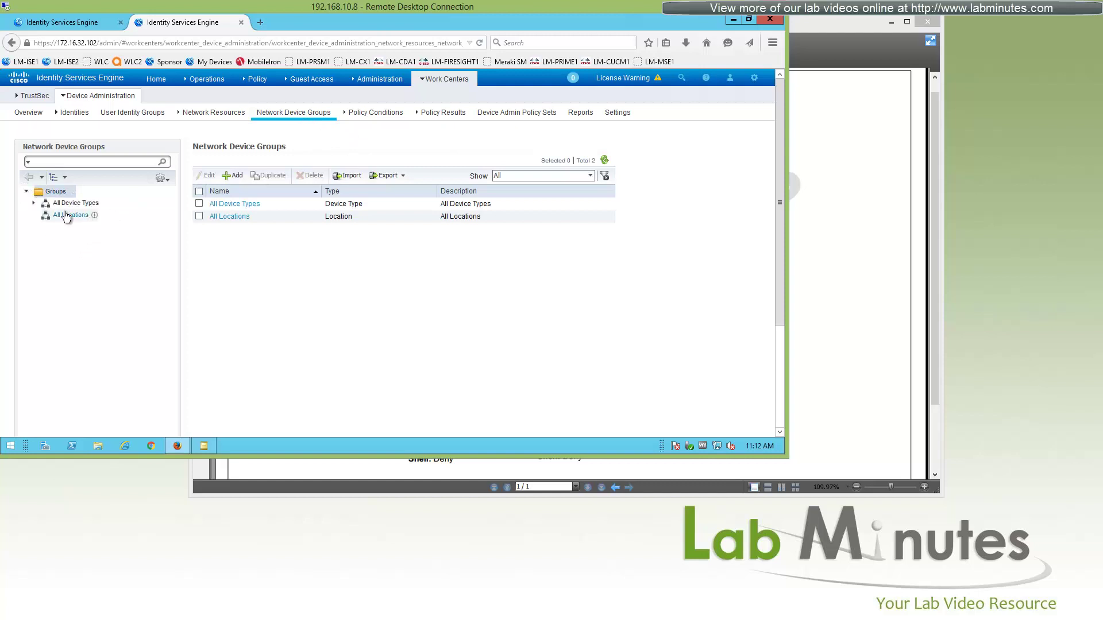
click(33, 203)
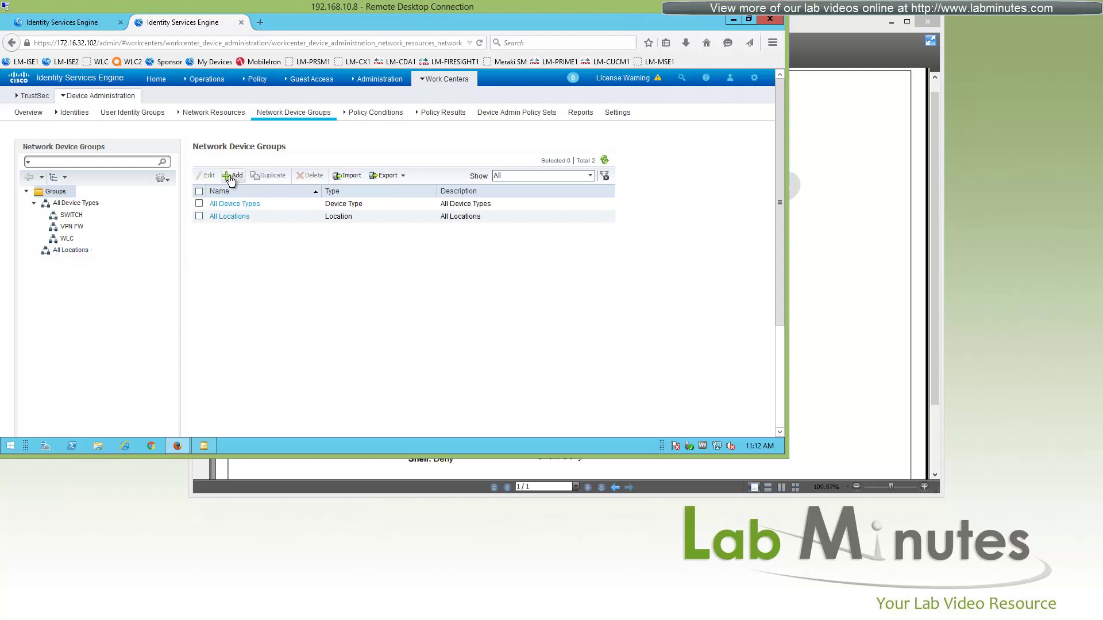
click(69, 250)
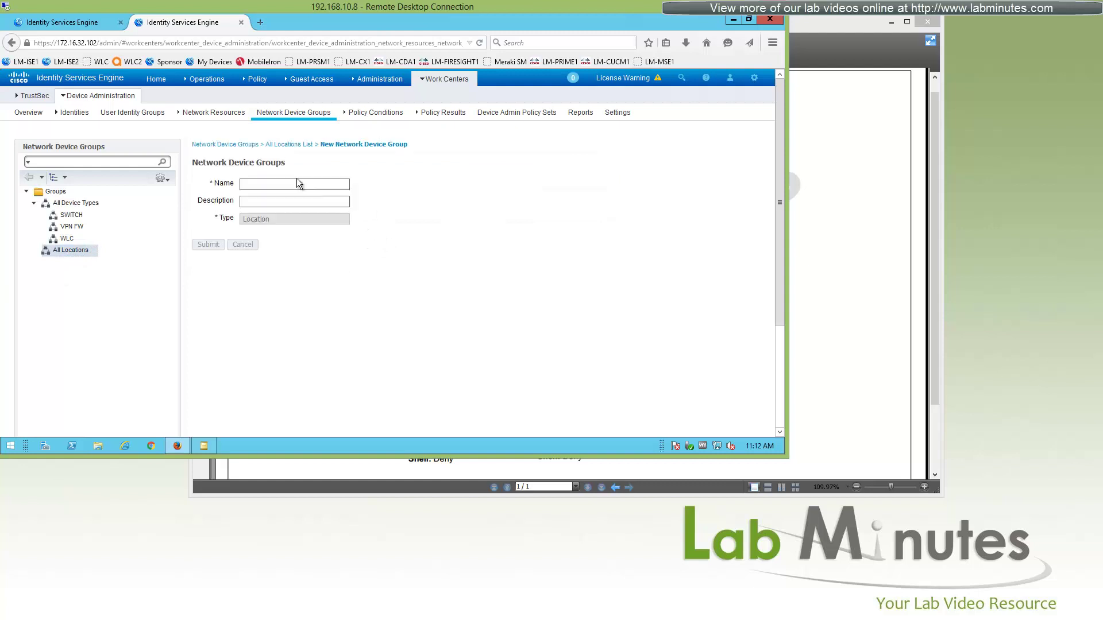
text(HQ)
key(BackSpace)
text(Q)
click(216, 243)
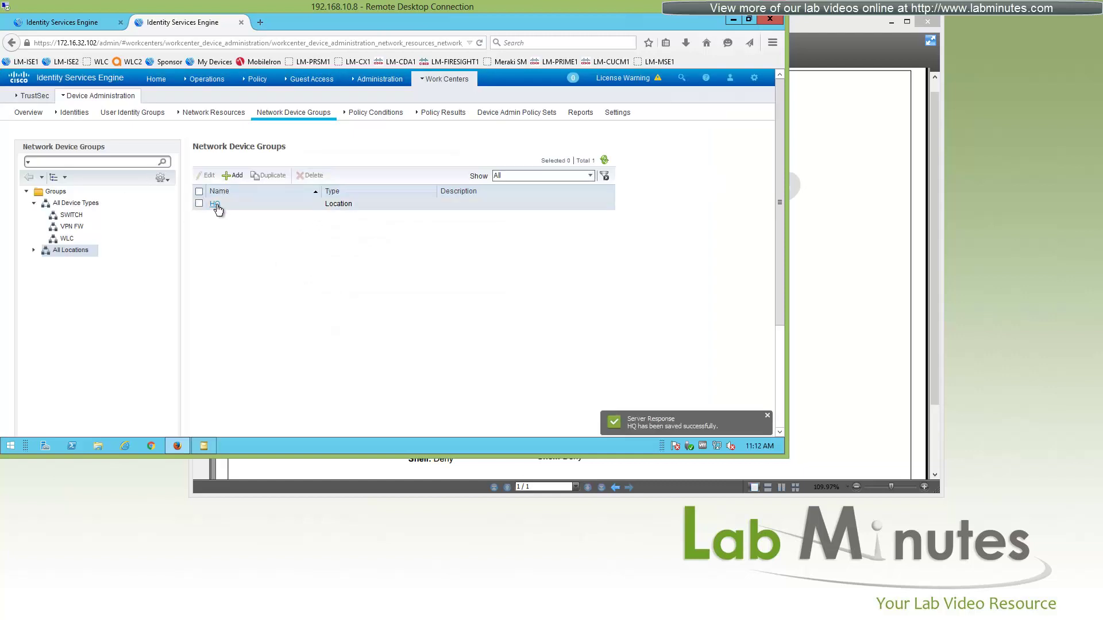
Step: Add LM-WLC1, LM-FW1 and LM-SW1 to the HQ group
click(218, 207)
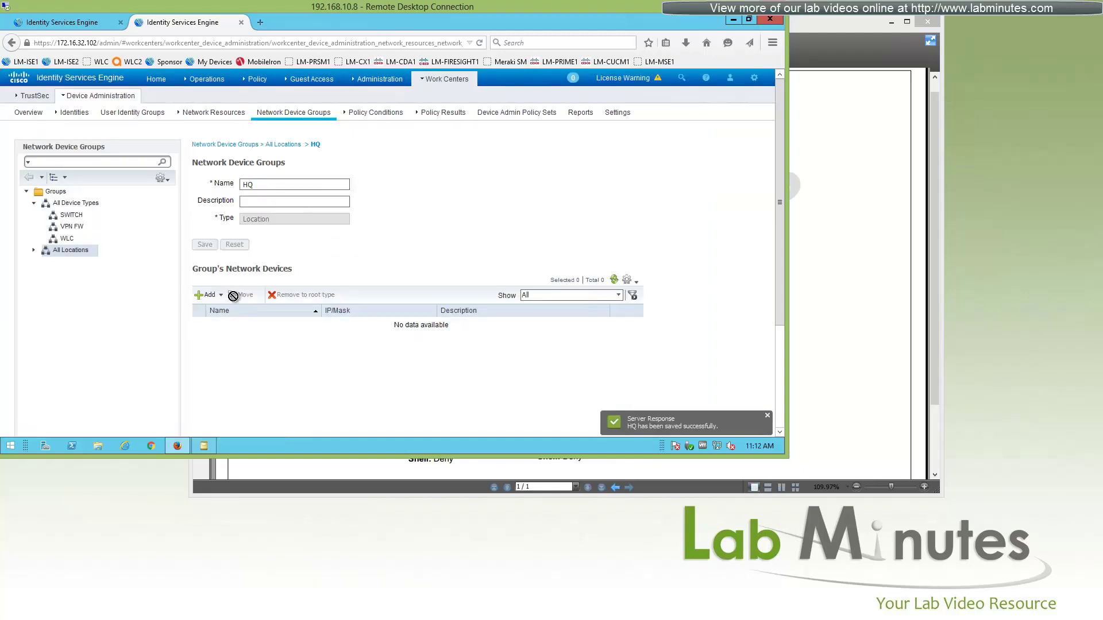
click(288, 172)
click(219, 296)
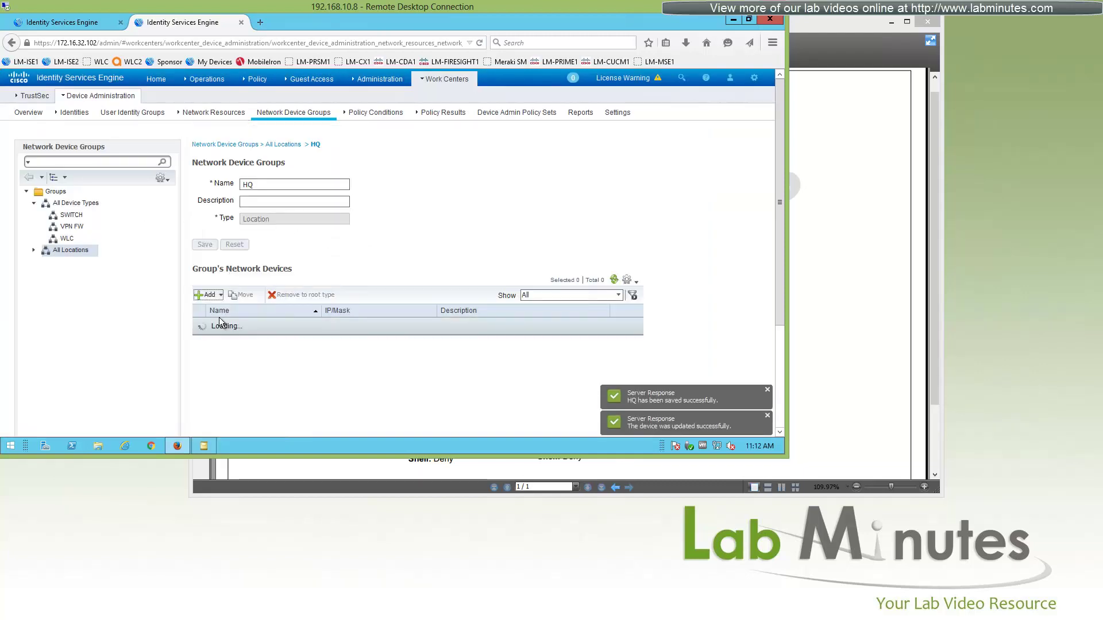
click(227, 185)
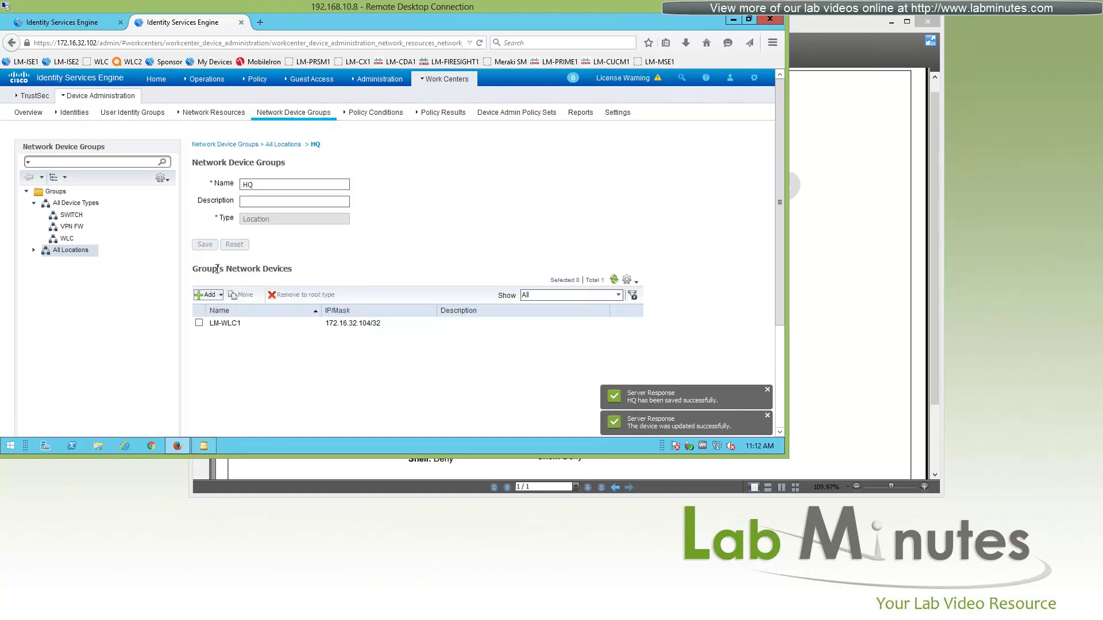
click(215, 296)
click(233, 179)
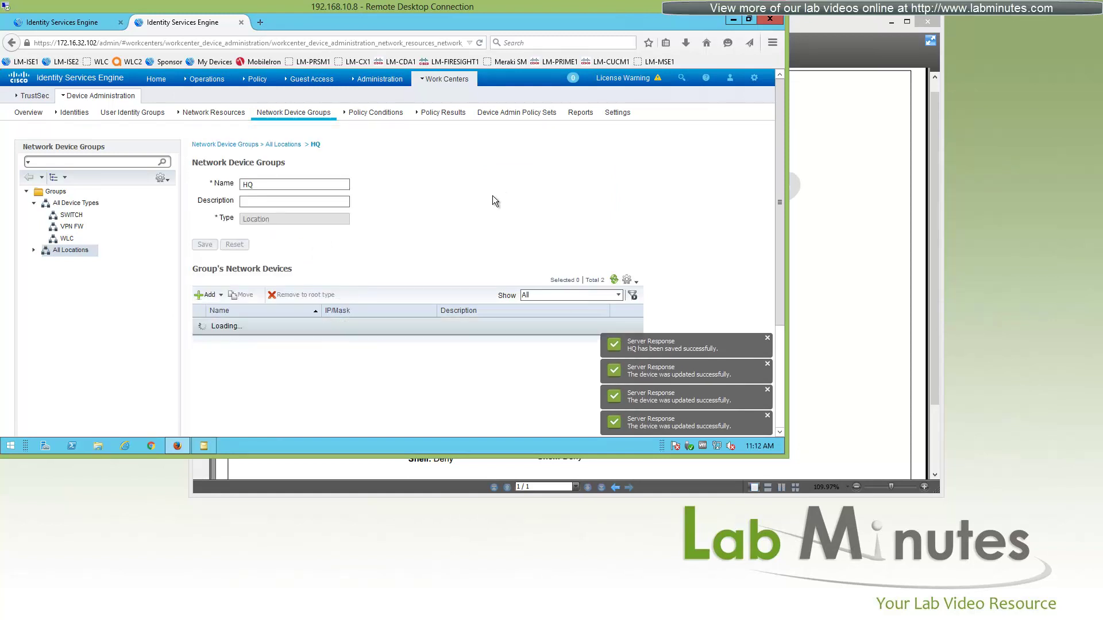
scroll(488, 201, down, 3)
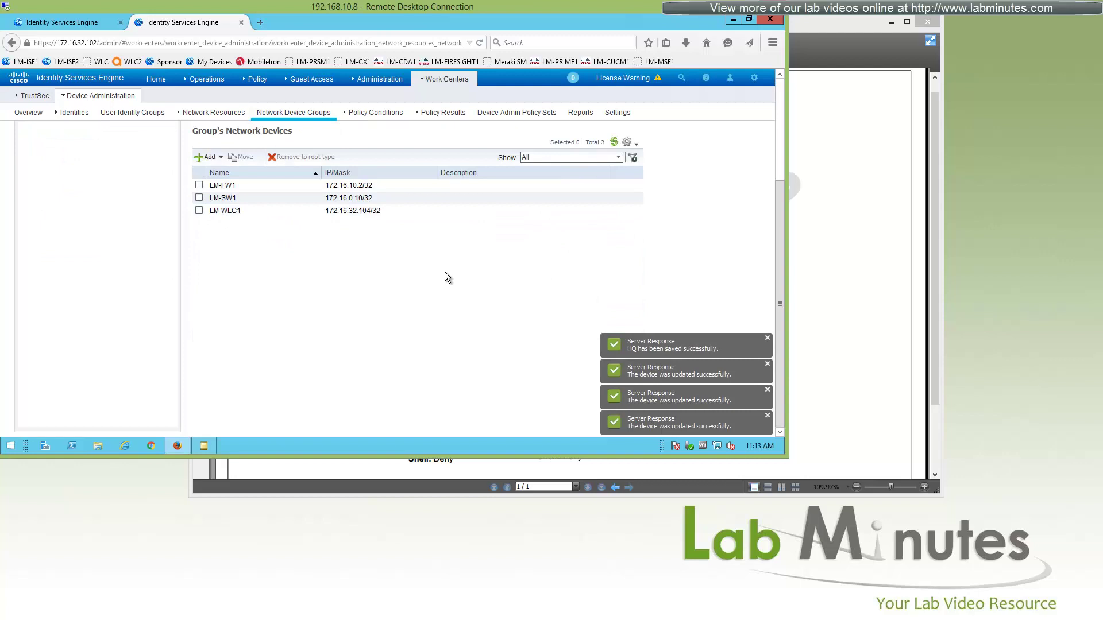
scroll(431, 270, up, 3)
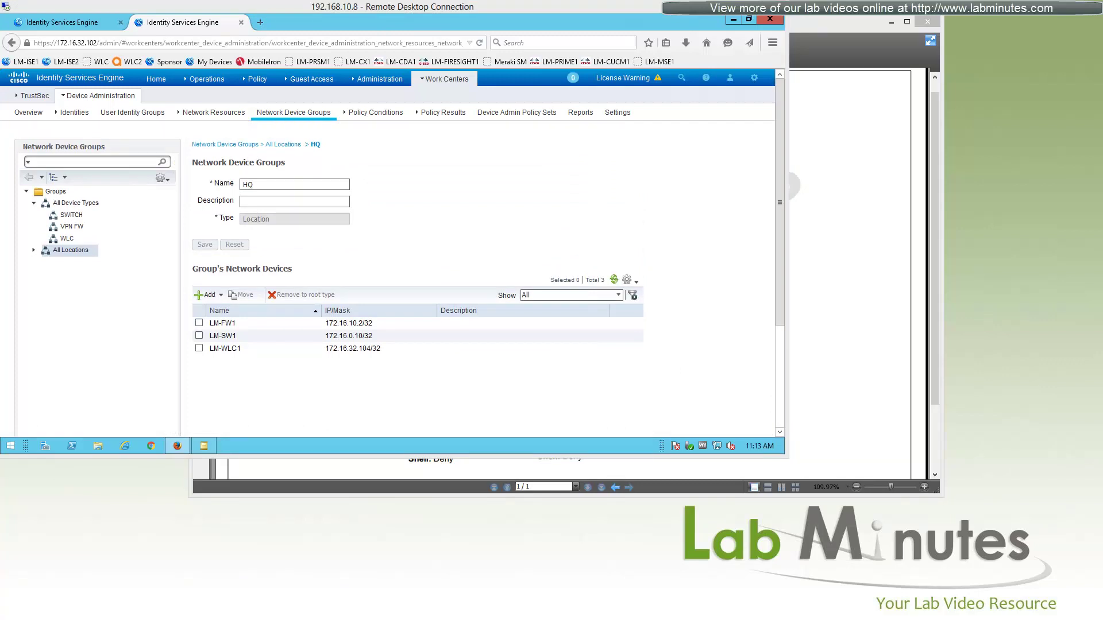
click(432, 125)
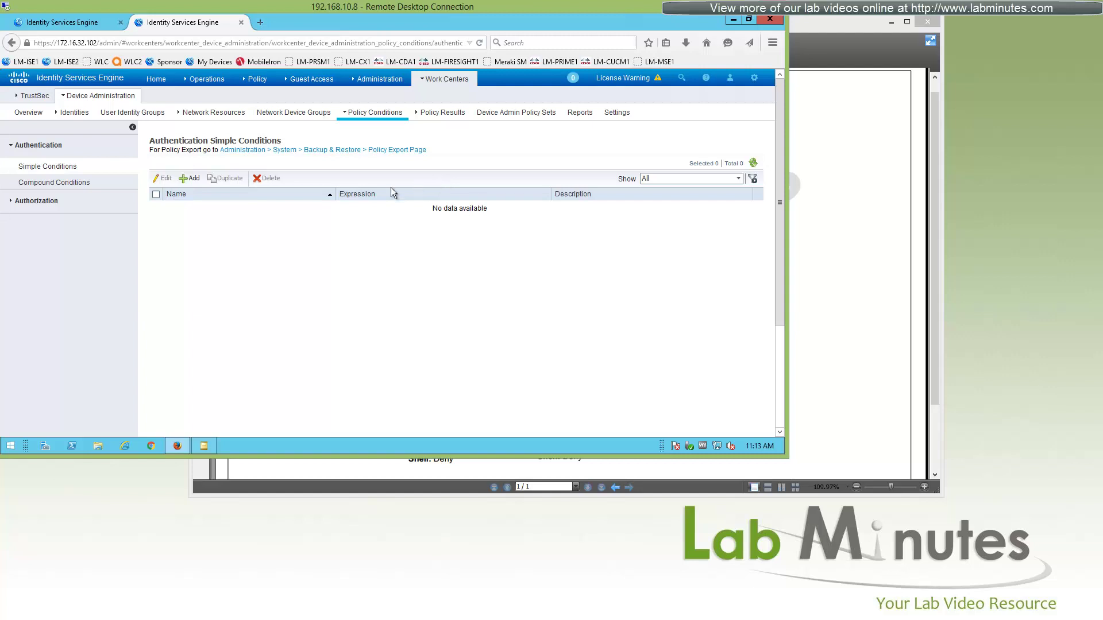
Step: Review the authentication compound and authorization conditions, then move to Device Administration Policy Results
click(76, 184)
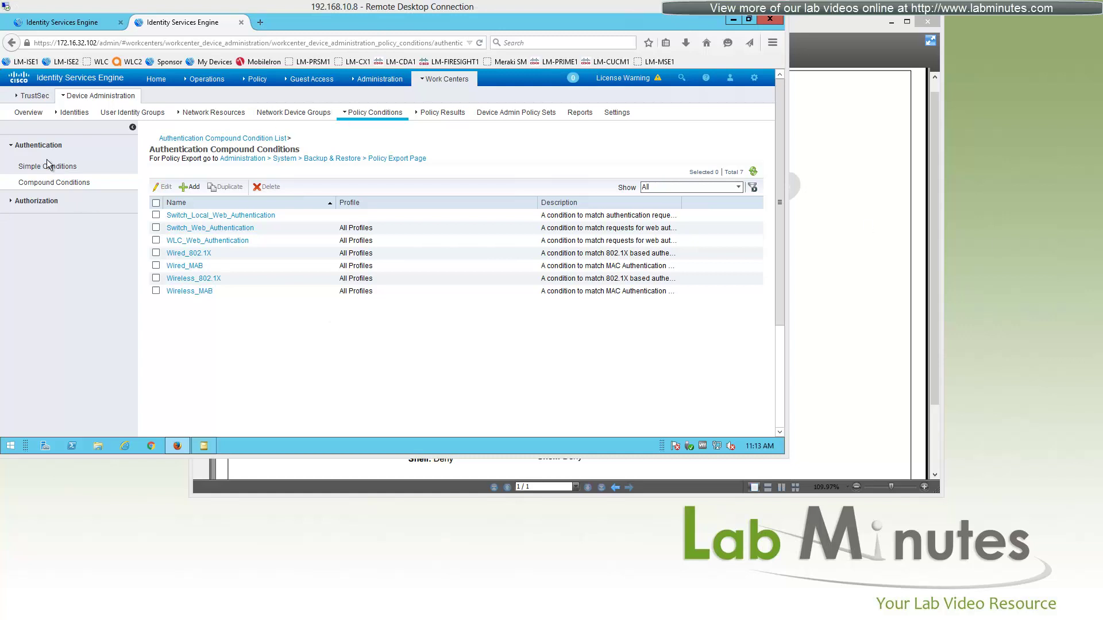
click(36, 201)
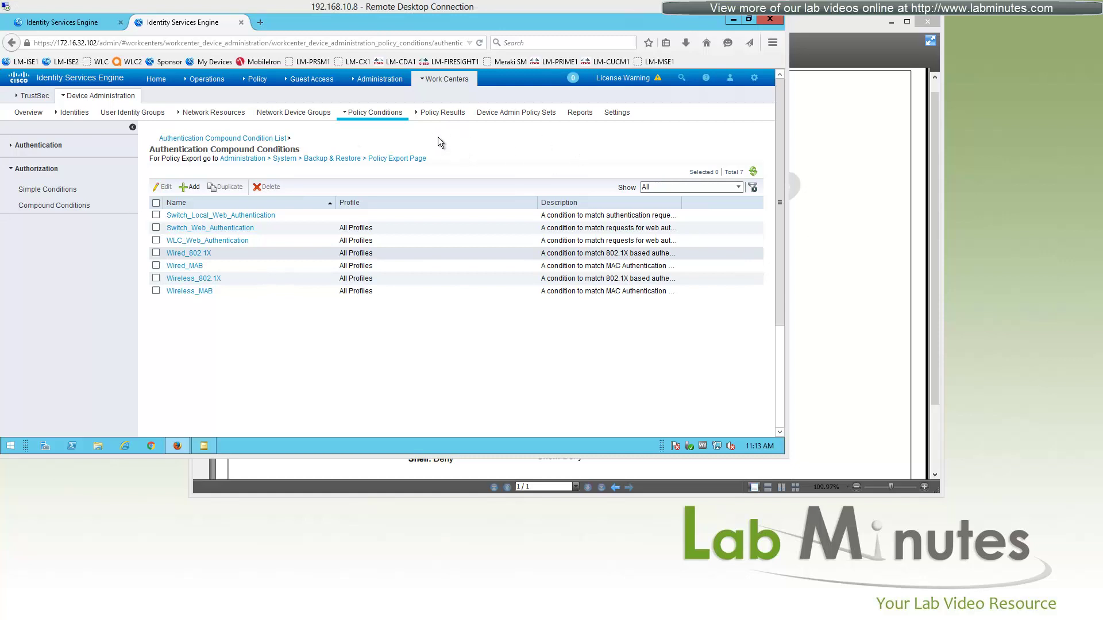
click(444, 113)
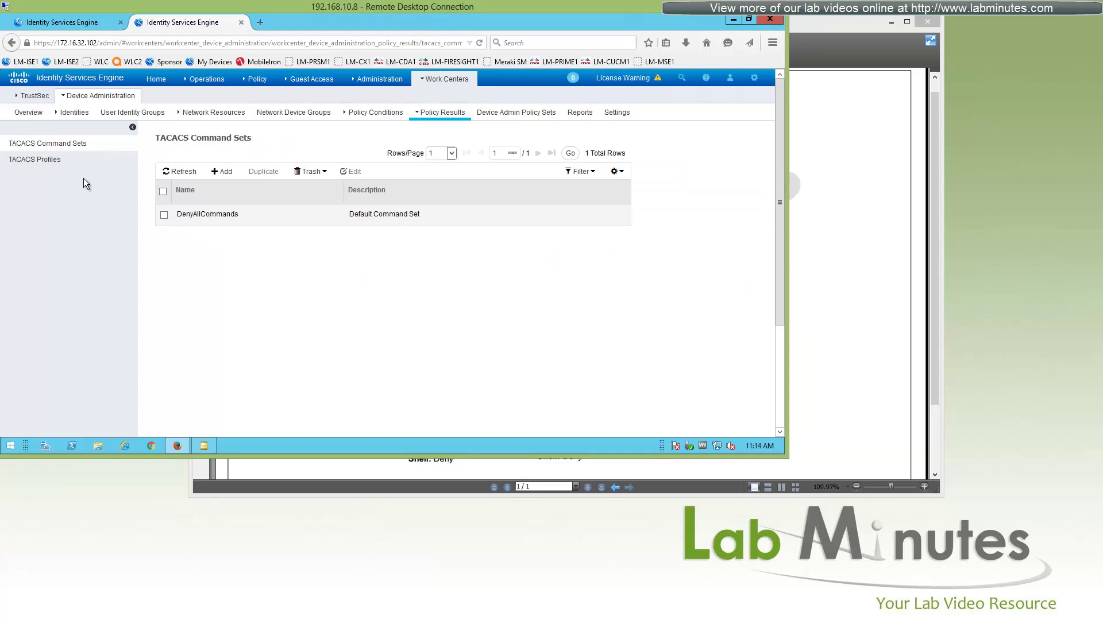
Step: Show the TACACS Profiles list and consult the network diagram PDF
mouse_move(266, 84)
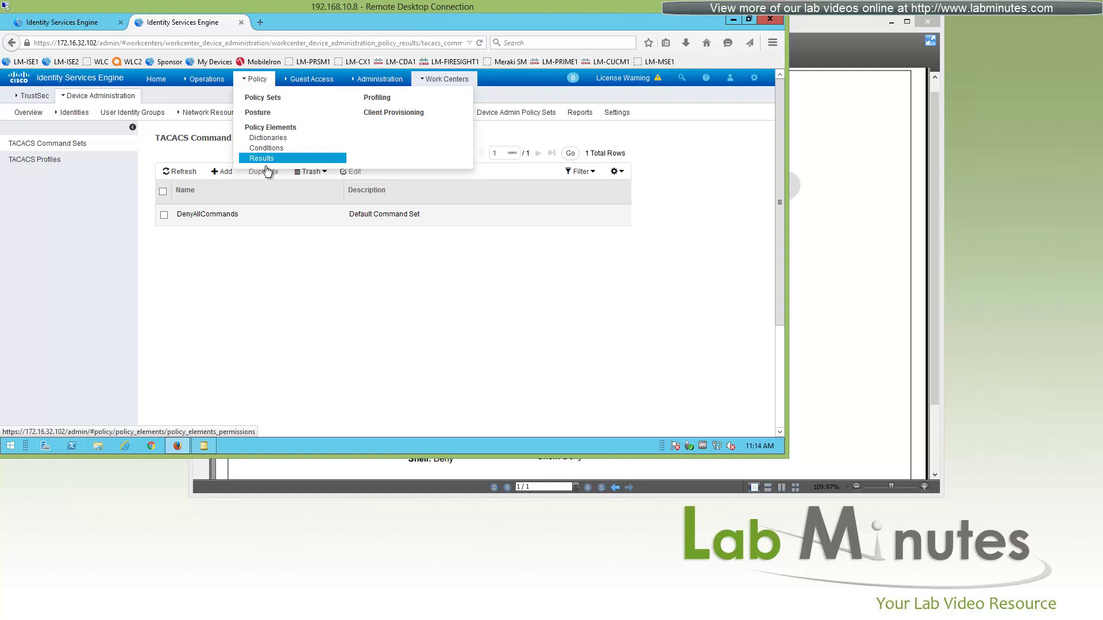
drag(398, 213, 403, 214)
click(394, 255)
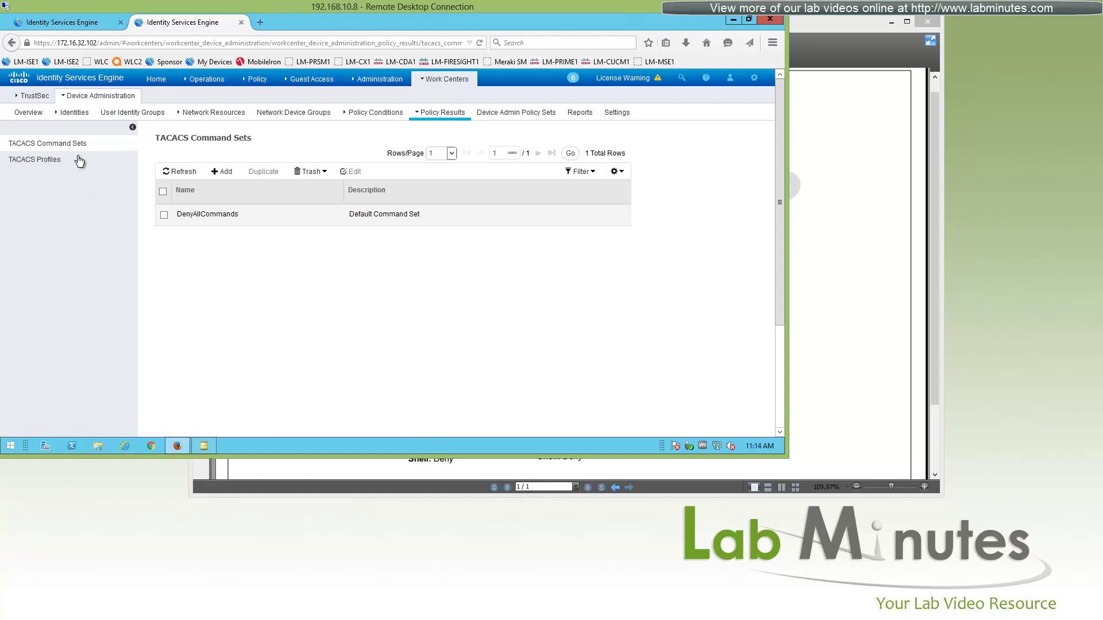
click(49, 168)
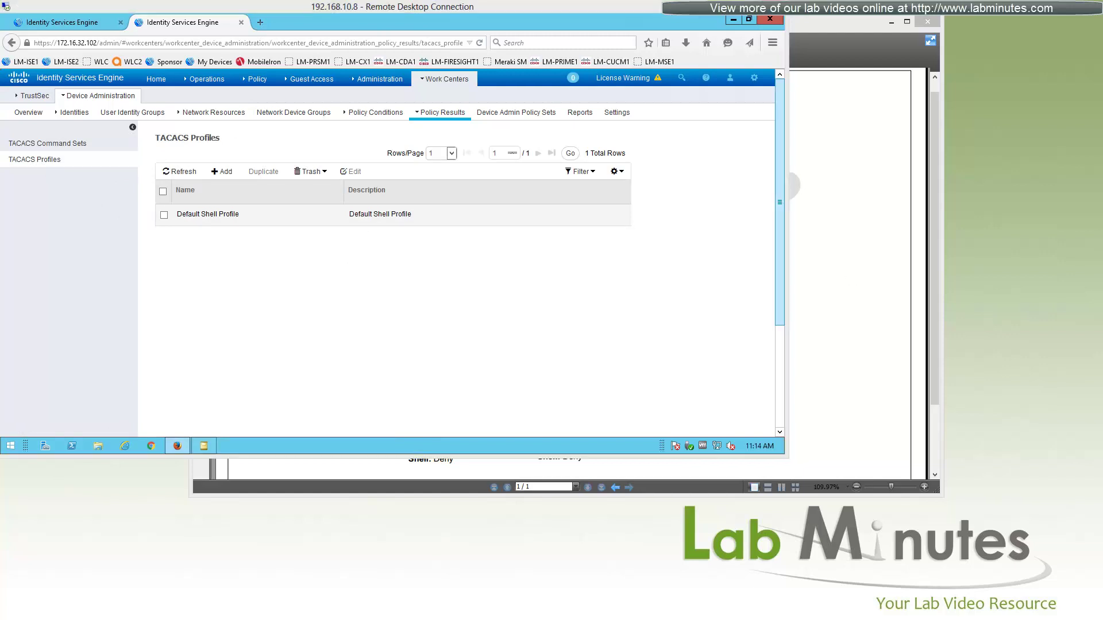
click(860, 263)
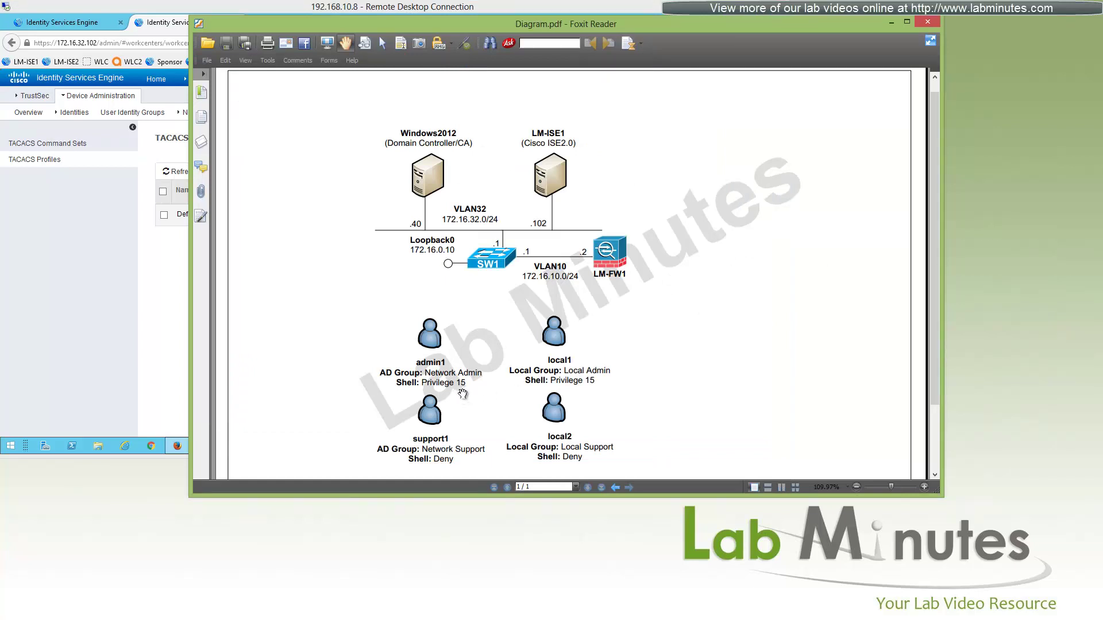
click(160, 289)
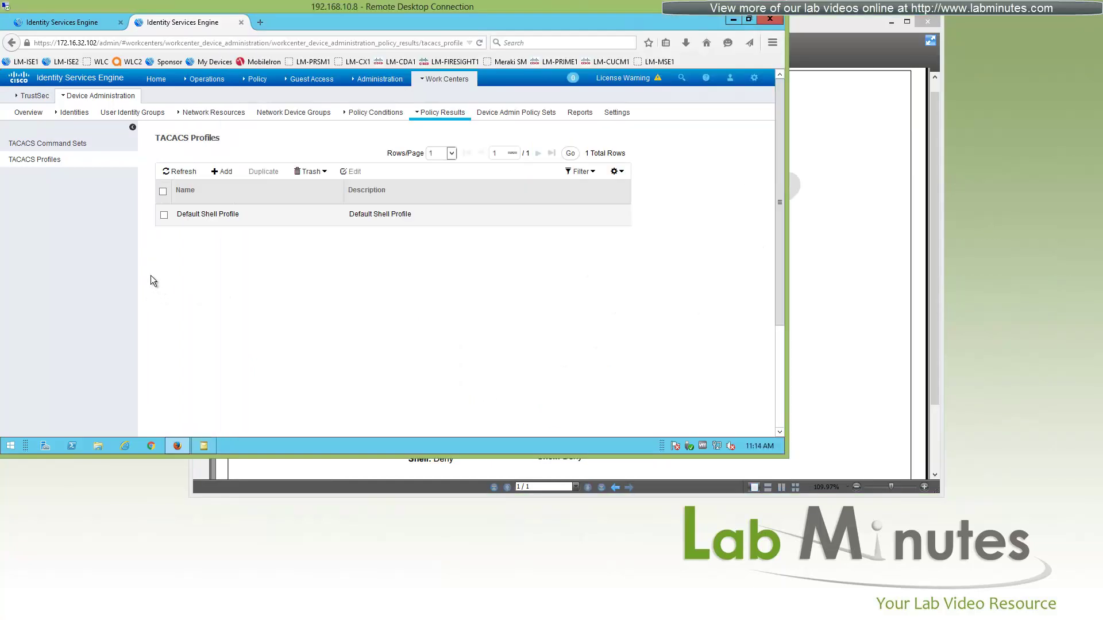
Step: Inspect the read-only Default Shell Profile and return to the TACACS Profiles list
click(164, 215)
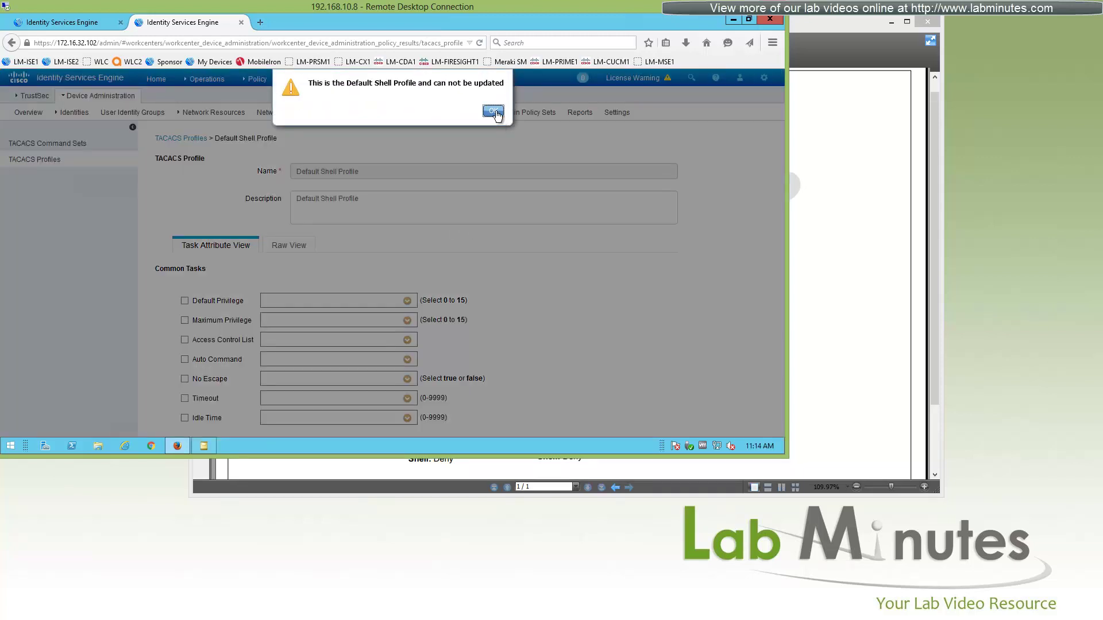
click(492, 107)
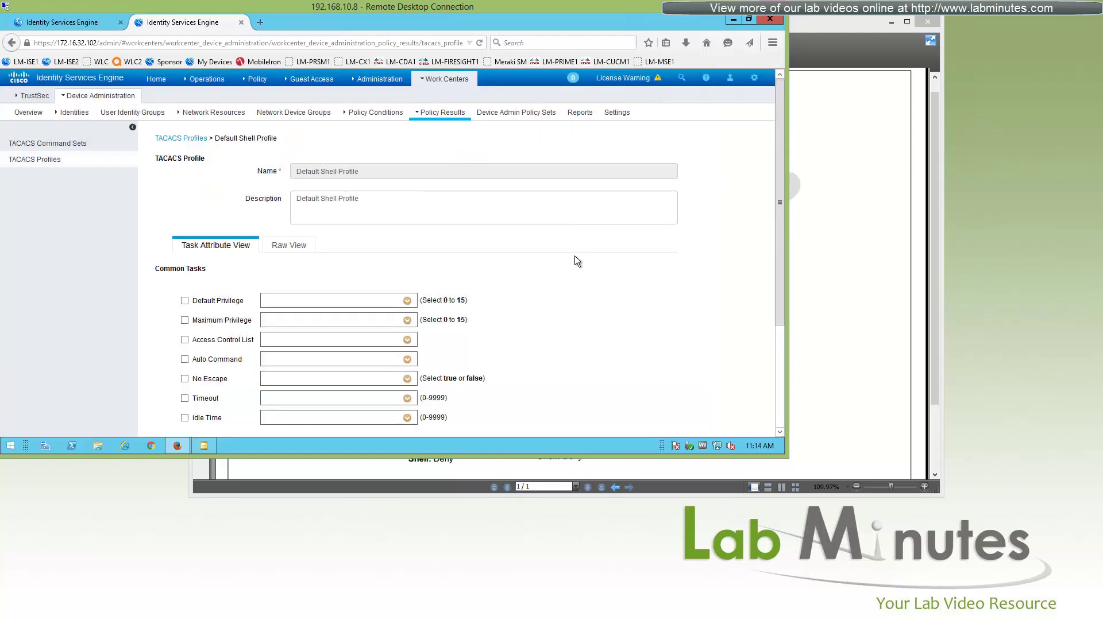
scroll(282, 255, down, 4)
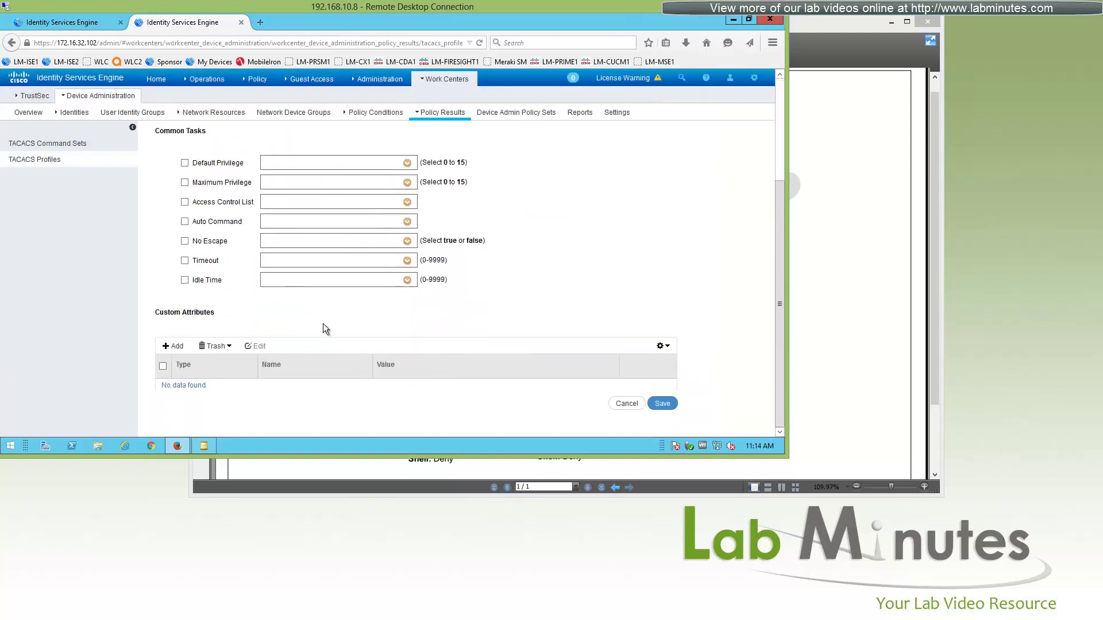
scroll(517, 302, up, 4)
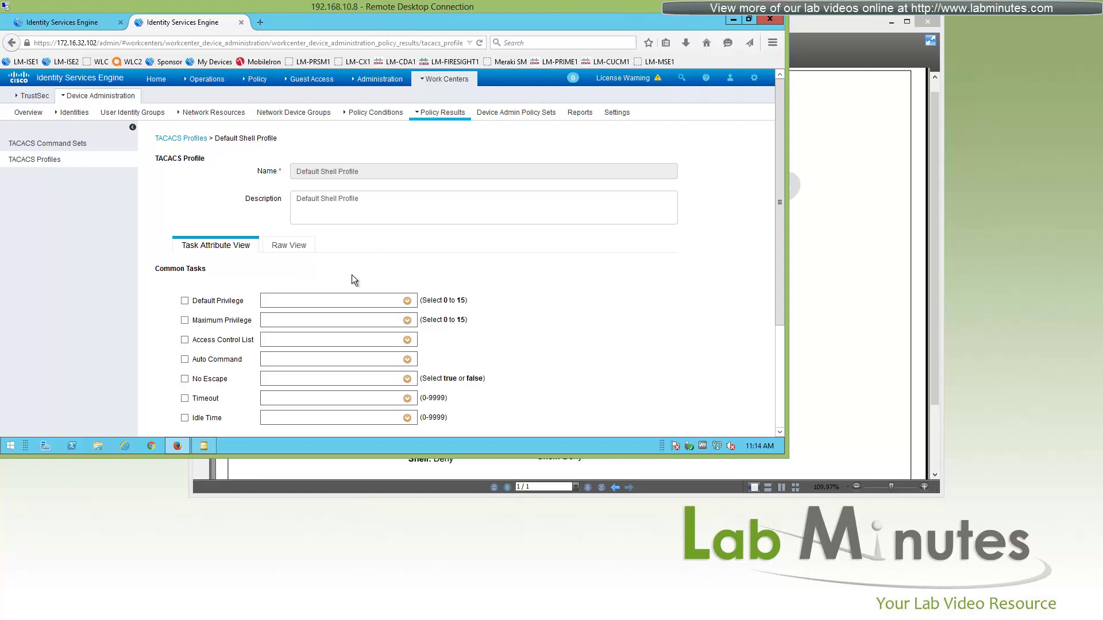
click(180, 138)
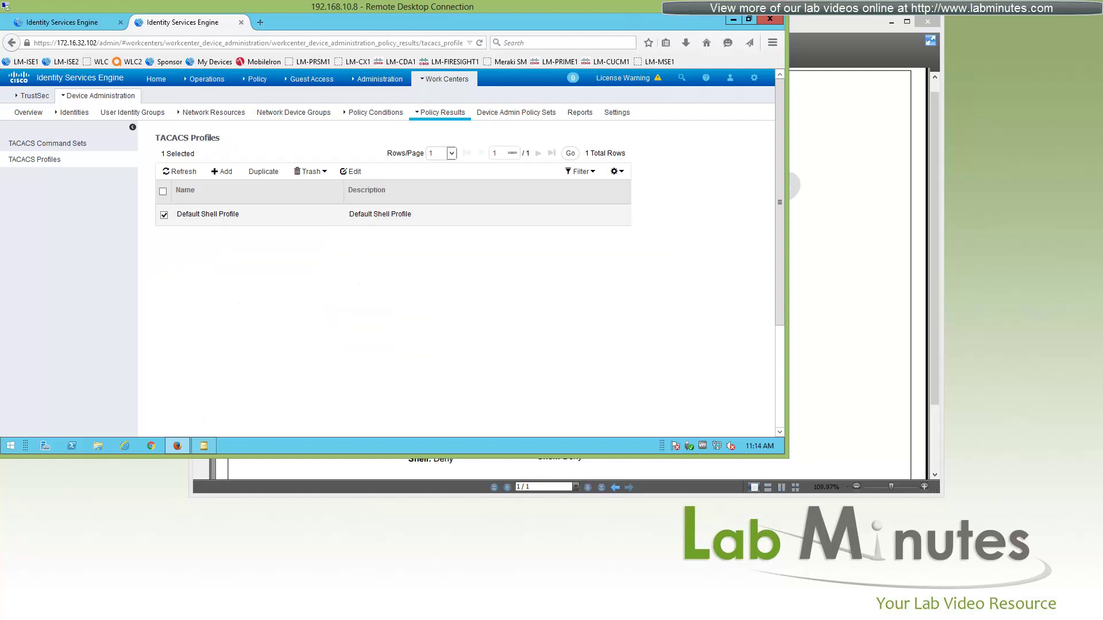
Step: Start a new TACACS profile named PRIV15_MAX15 and enable Default Privilege
click(207, 173)
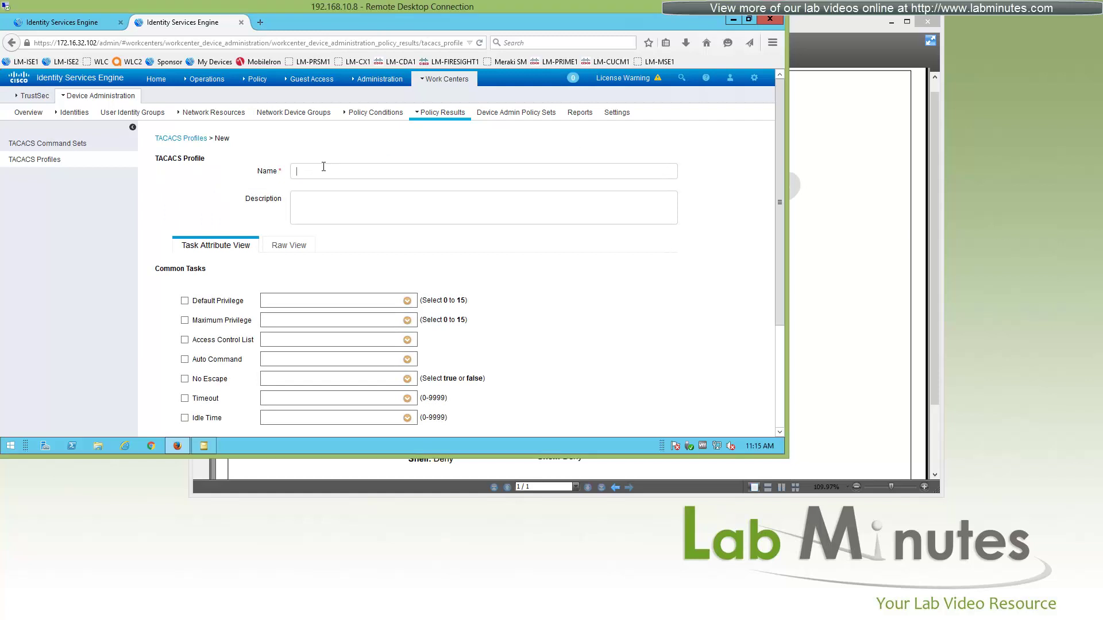
text(PRIV15_MAX15)
click(184, 301)
click(407, 300)
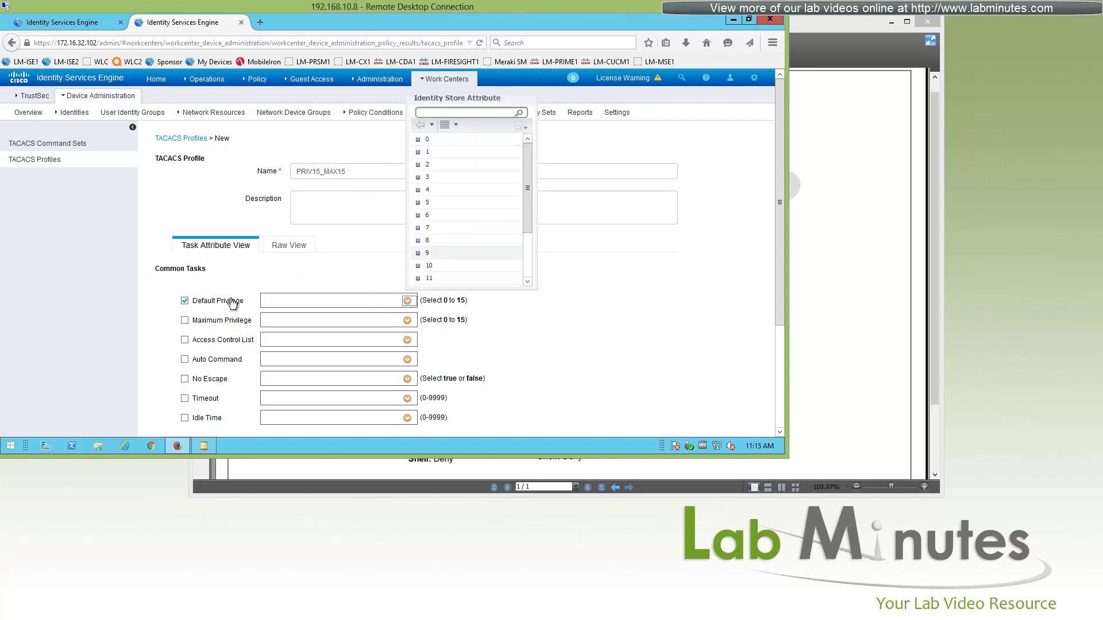
click(248, 267)
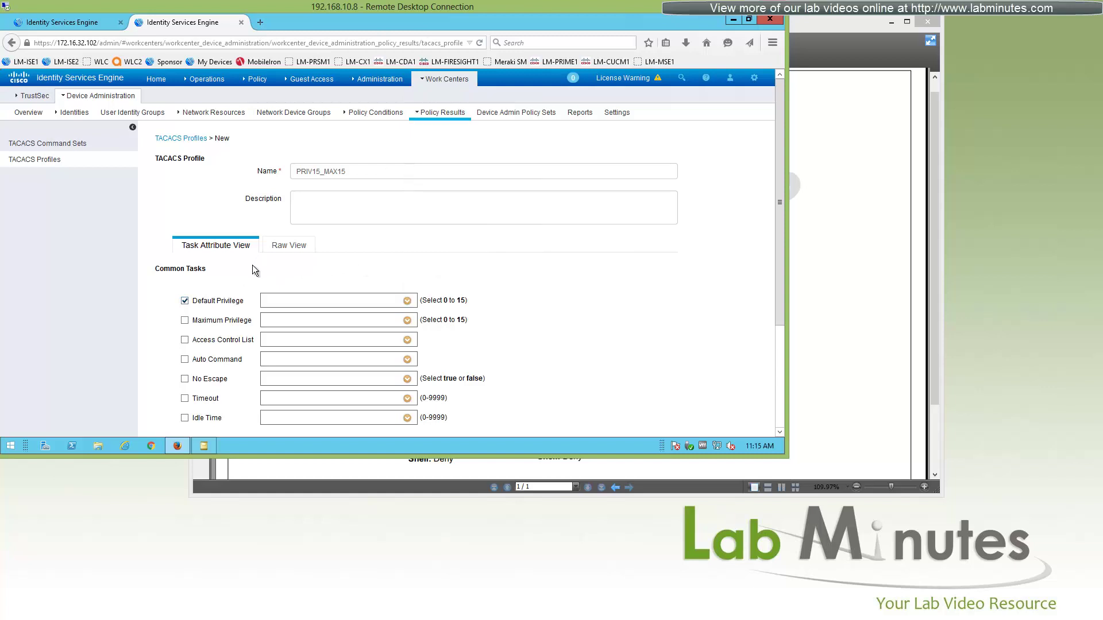
drag(170, 270, 189, 282)
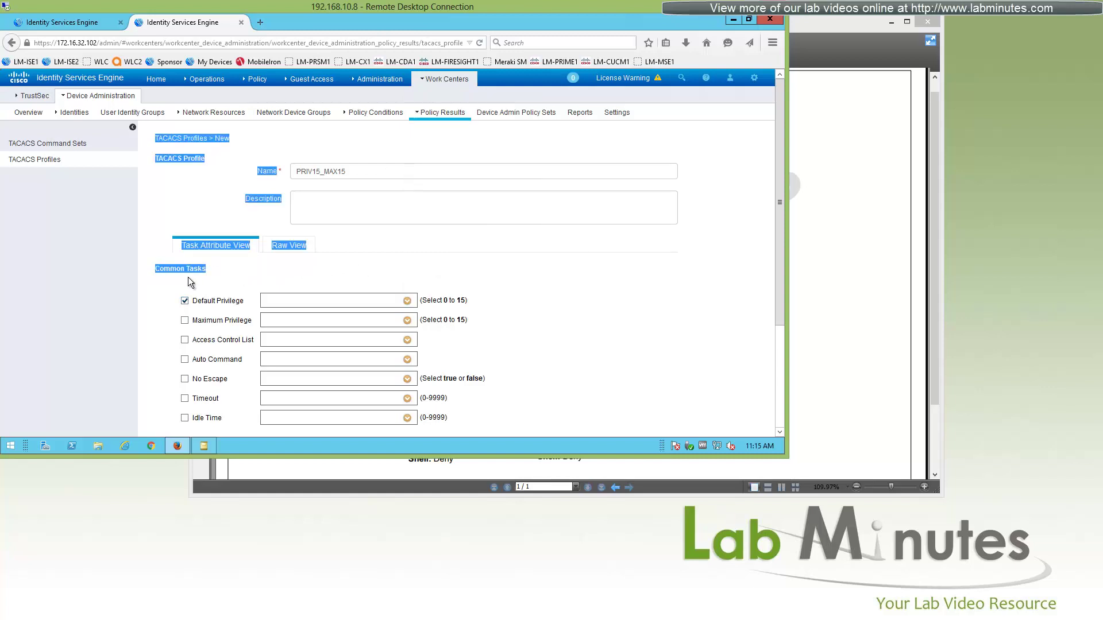
click(238, 275)
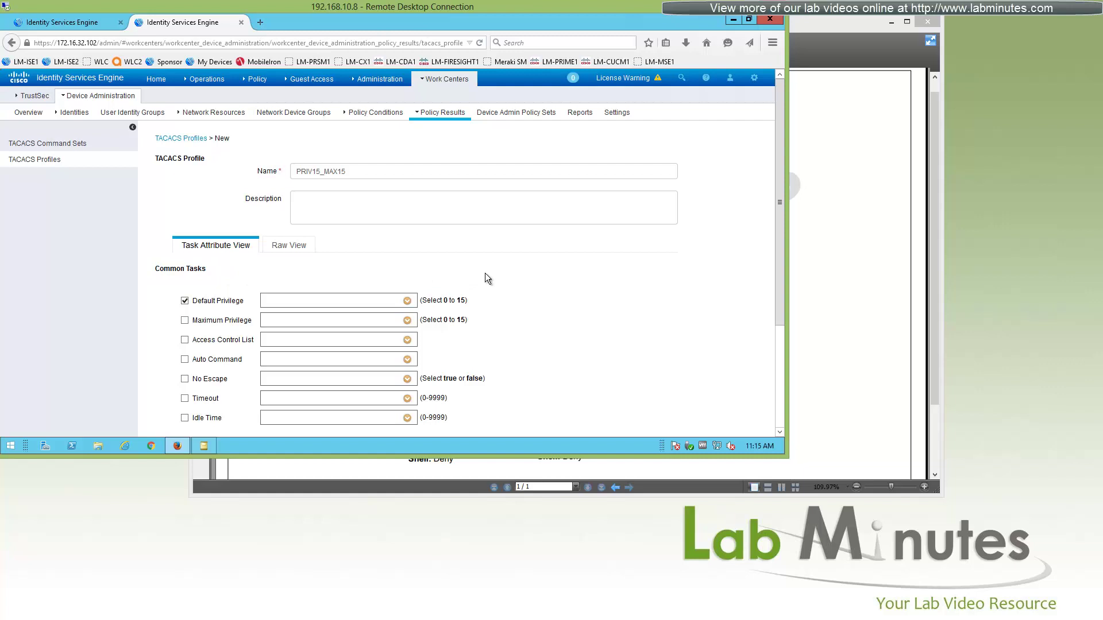
Step: Set Default Privilege to 15 and enable Maximum Privilege at 15 (range 0–15)
scroll(485, 273, down, 2)
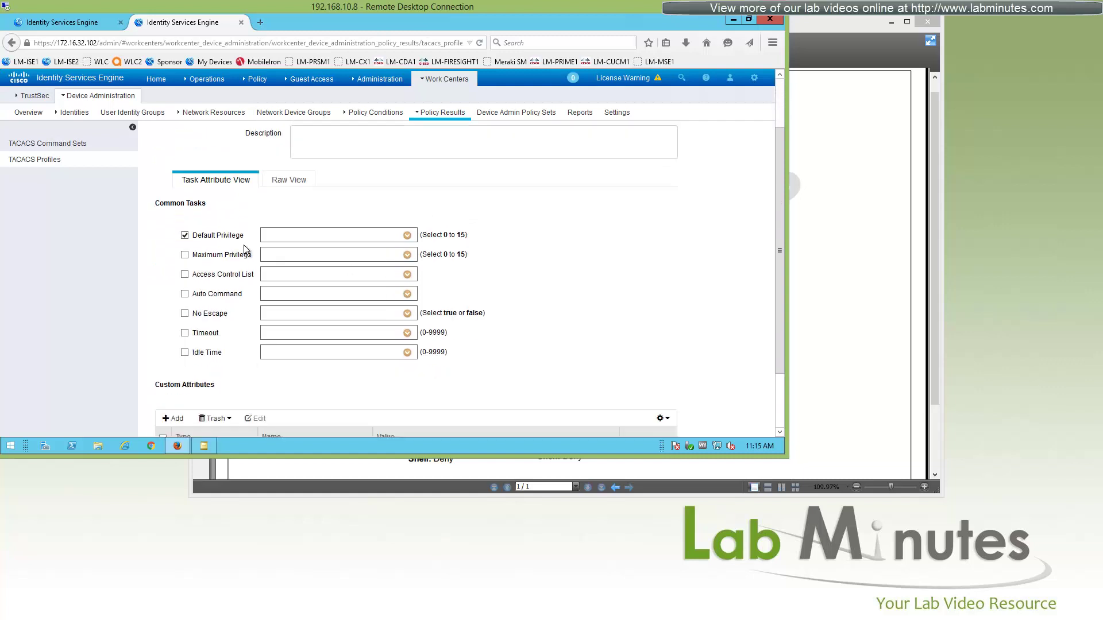
click(407, 235)
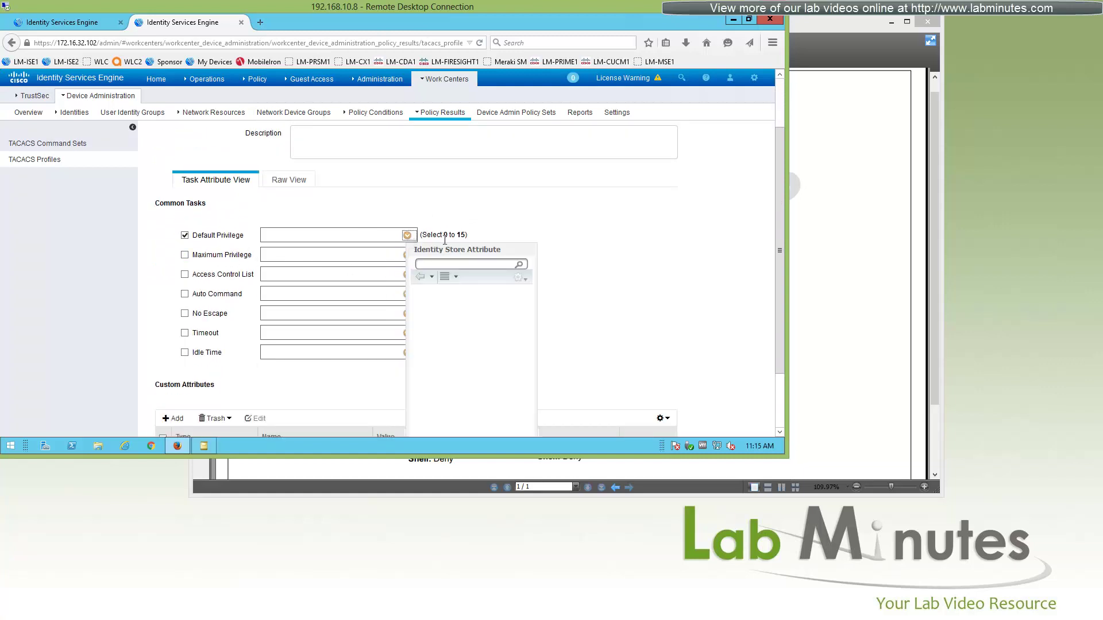
drag(523, 315, 525, 347)
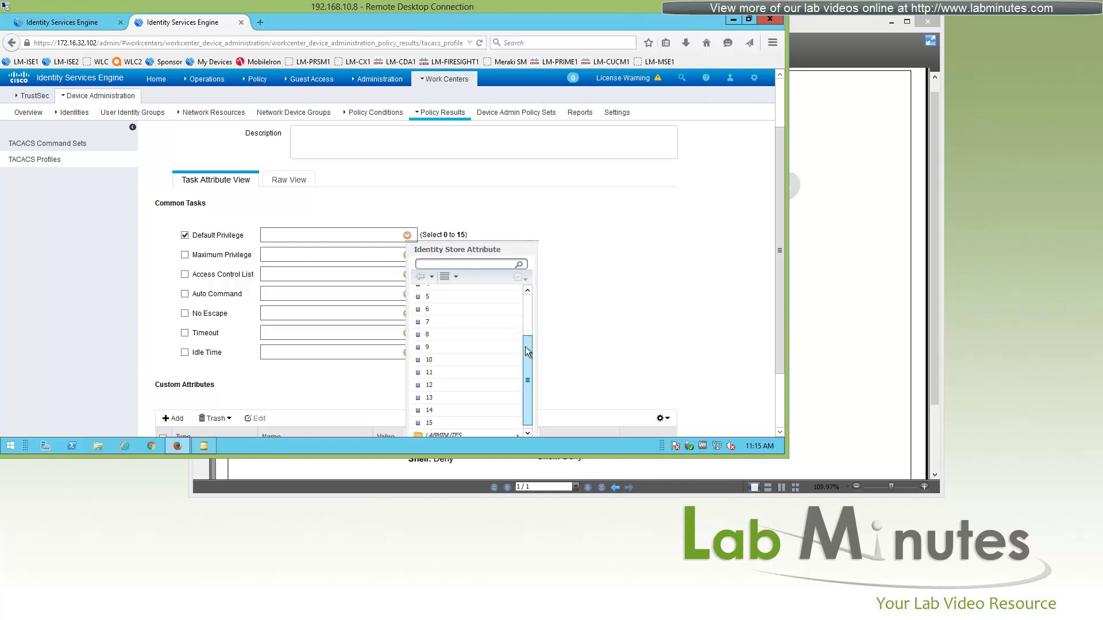
click(431, 419)
click(186, 254)
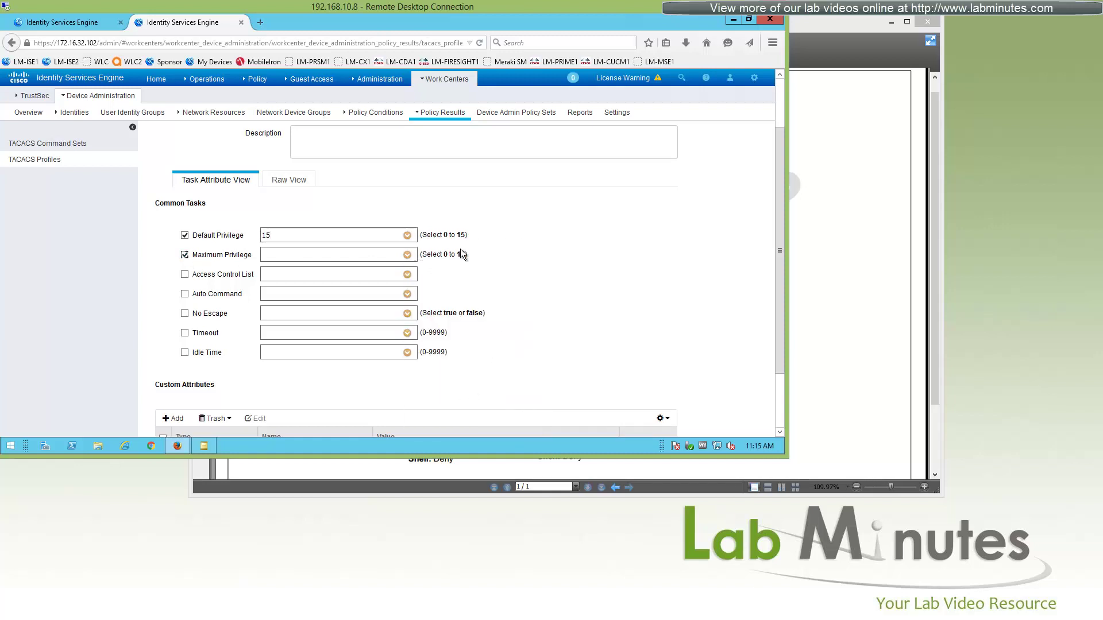
click(407, 254)
drag(527, 208, 529, 256)
click(431, 257)
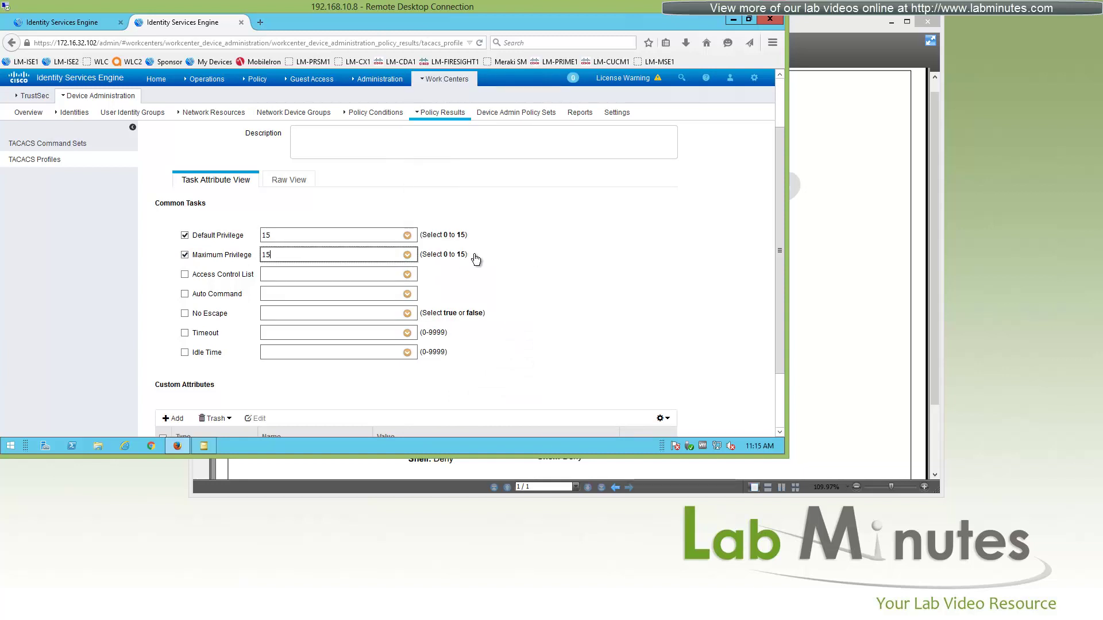
drag(446, 254, 447, 271)
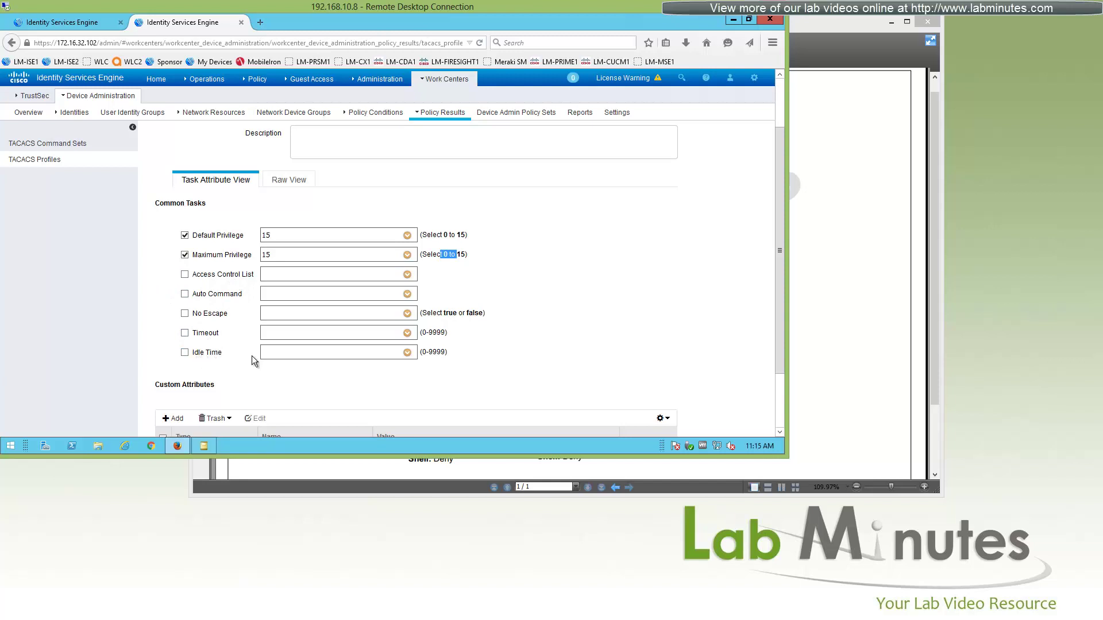
click(520, 290)
scroll(522, 267, down, 2)
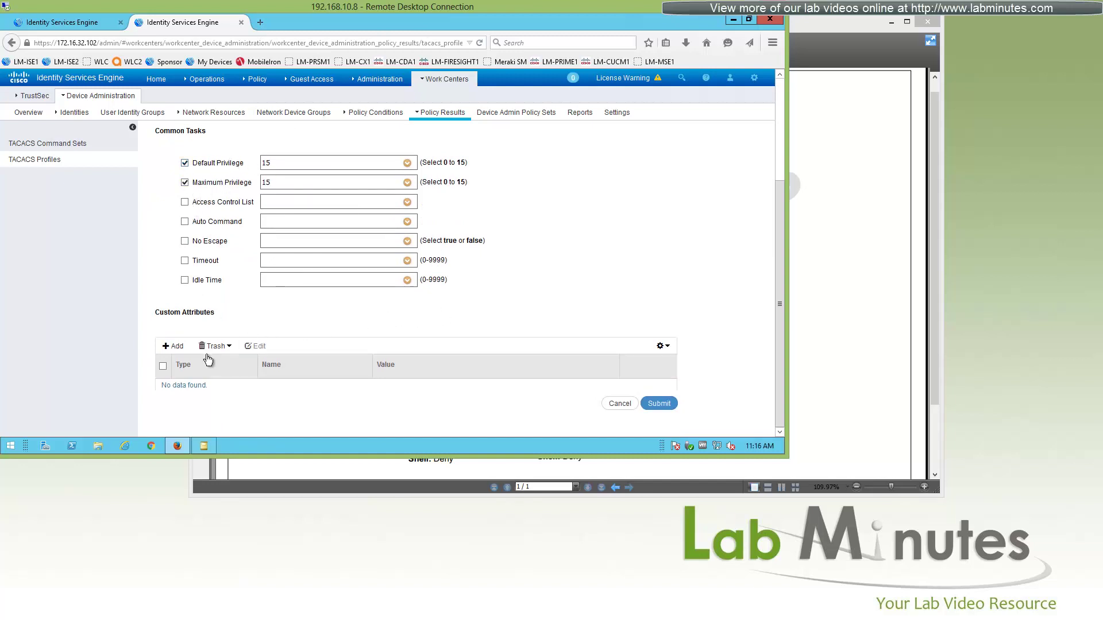
Step: Try a Mandatory custom attribute row, then discard it, leaving no custom attributes
click(173, 346)
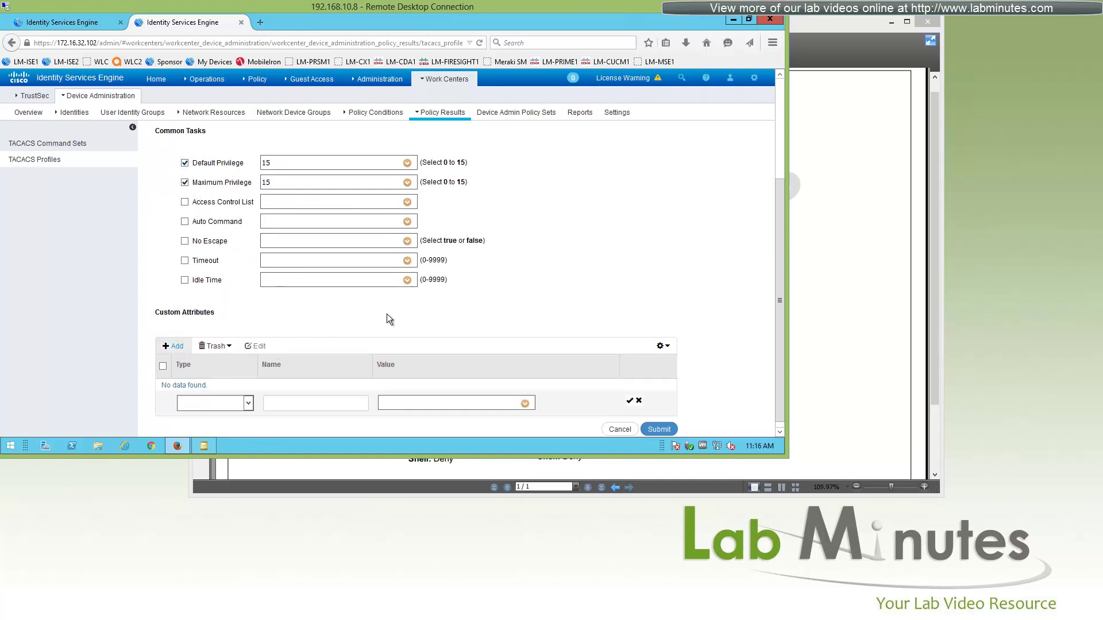
click(248, 402)
click(245, 416)
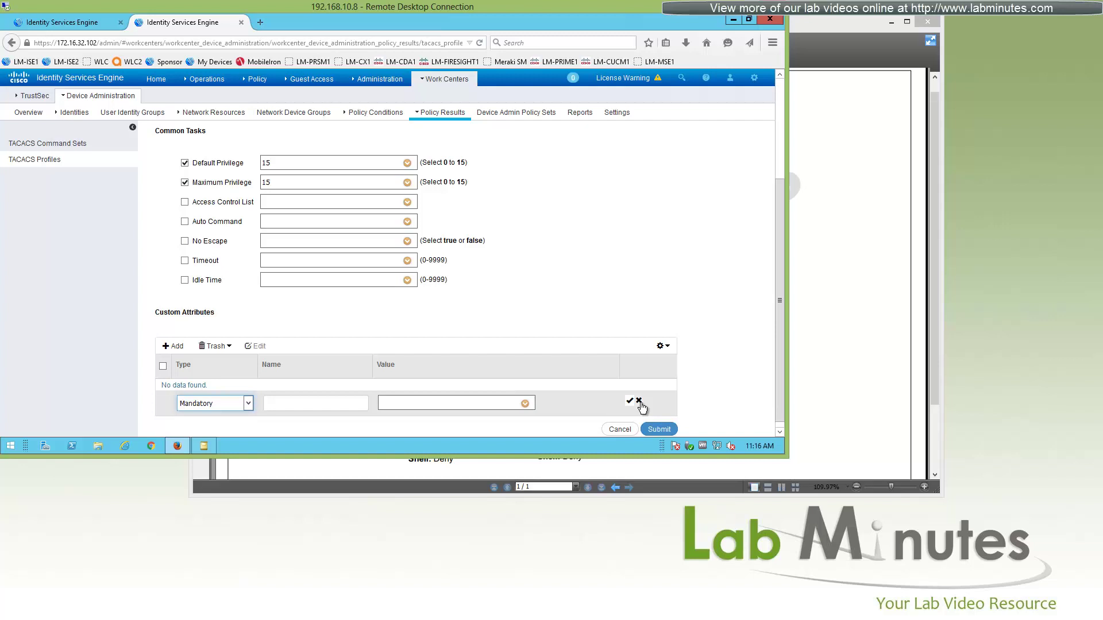
click(638, 401)
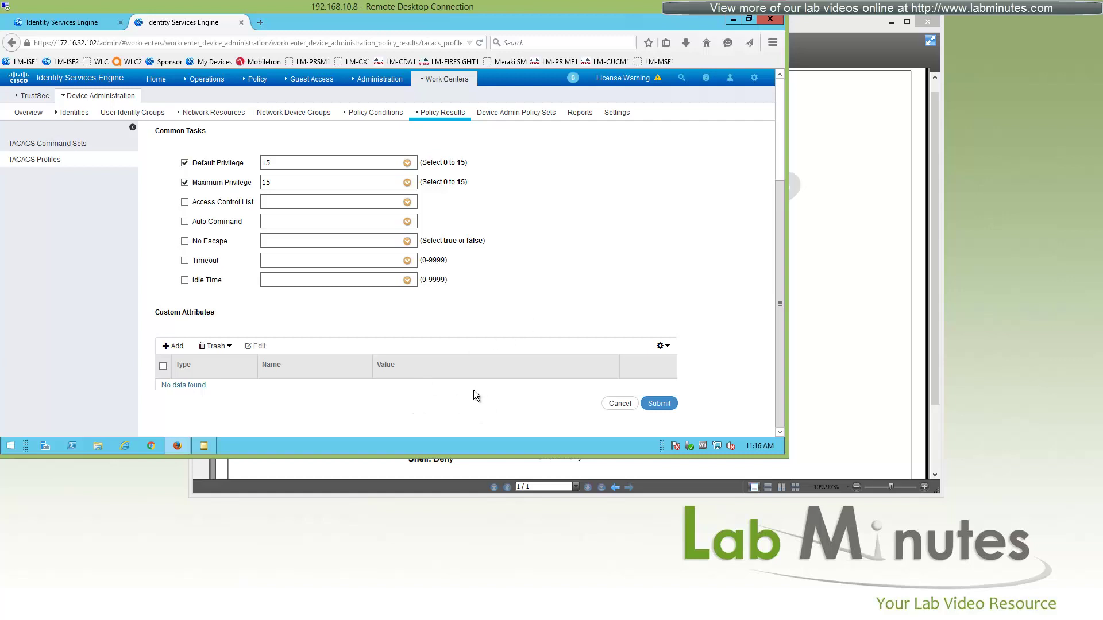
scroll(683, 308, up, 3)
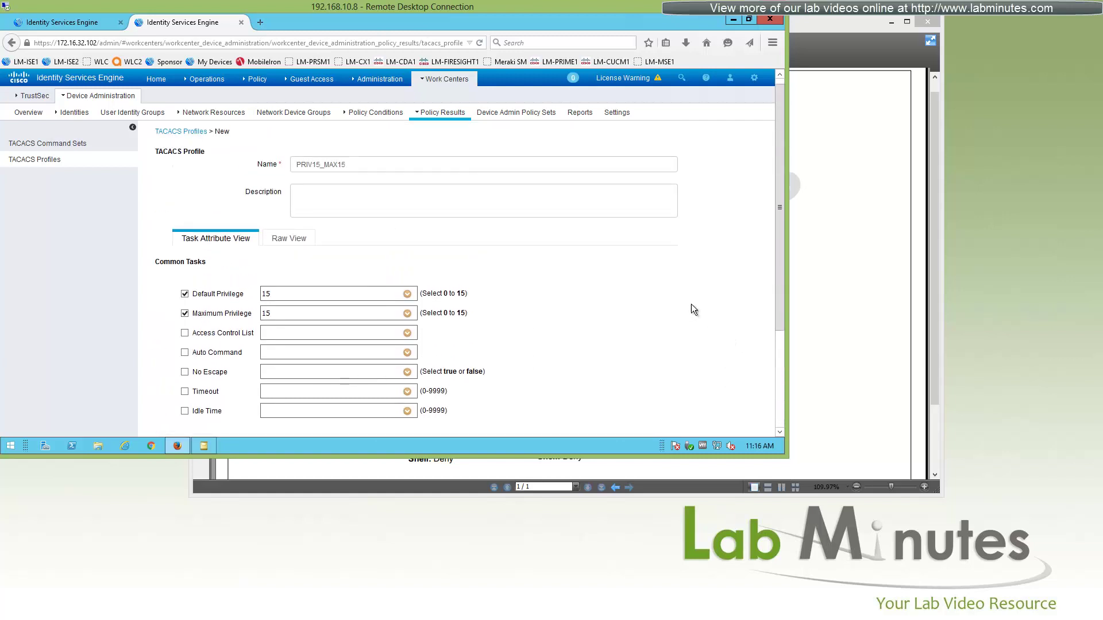
scroll(689, 310, down, 1)
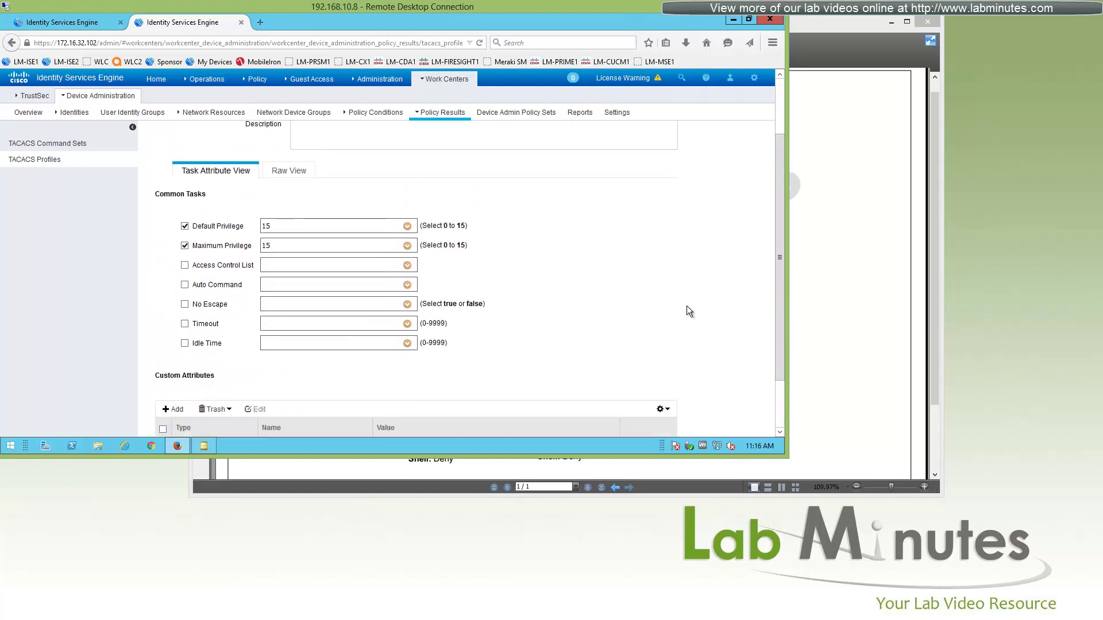
Step: Check priv-lvl=15 and max_priv_lvl=15 in Raw View, then submit the PRIV15_MAX15 profile
click(289, 173)
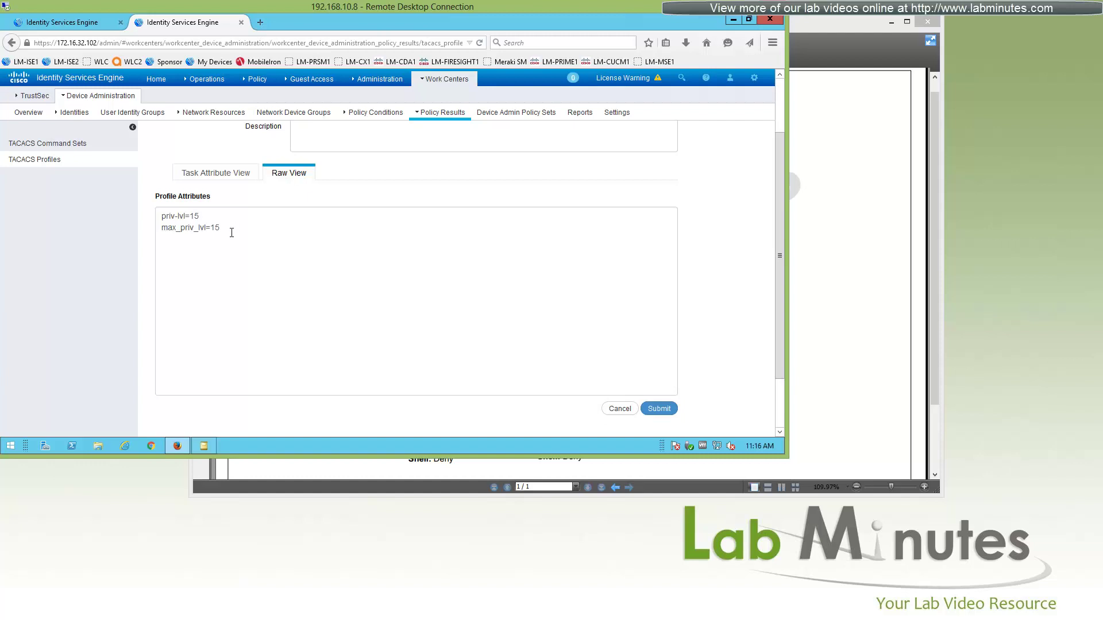
drag(231, 232, 161, 215)
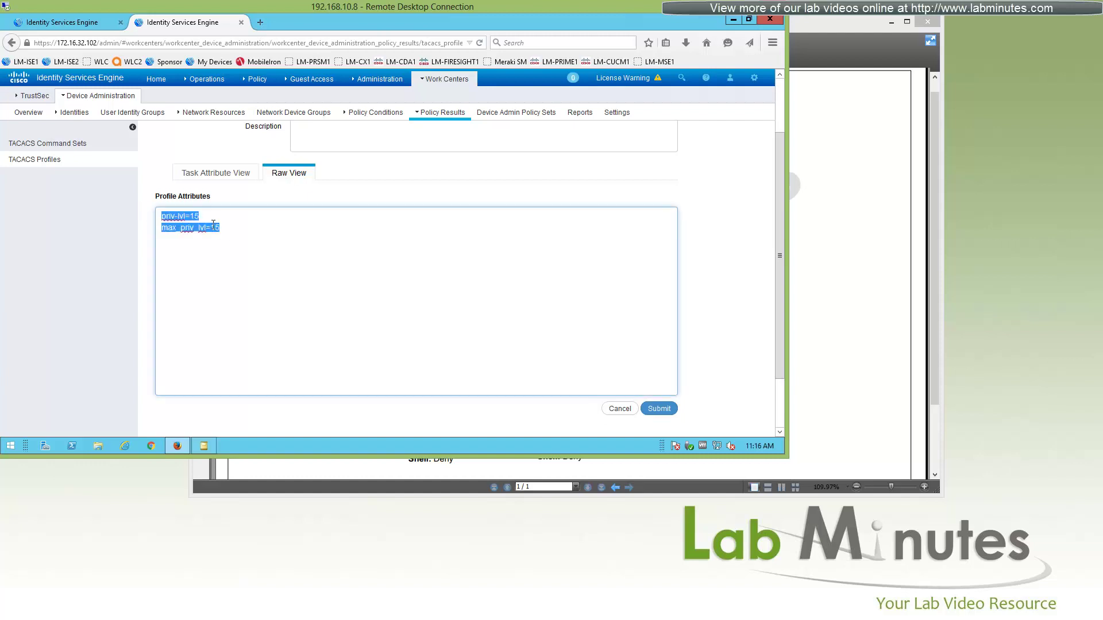
click(169, 222)
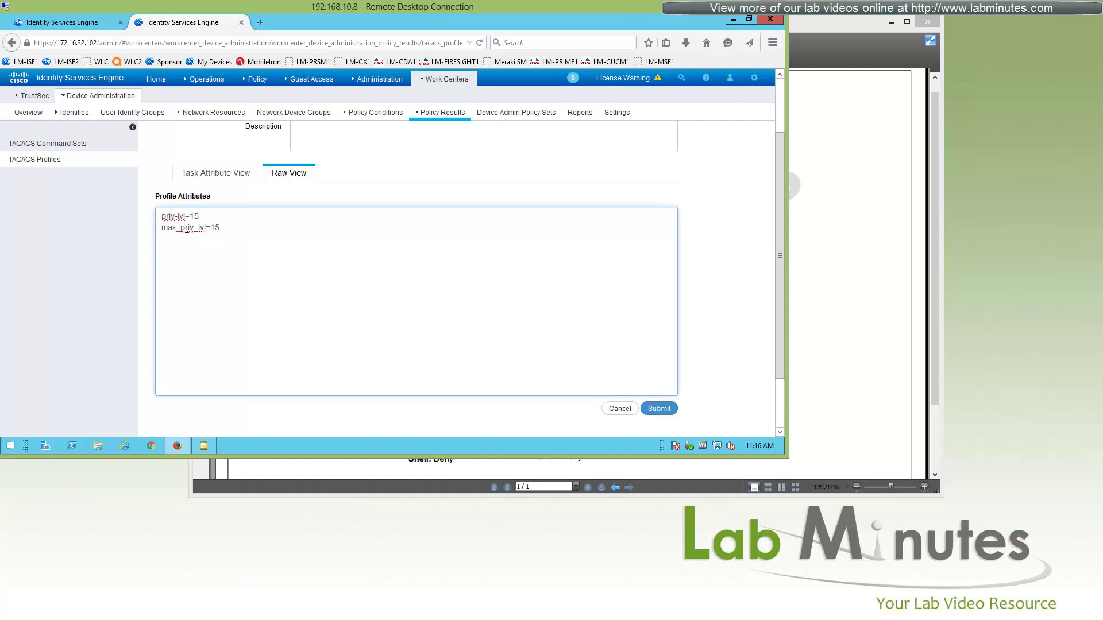
key(ctrl+a)
scroll(669, 309, down, 2)
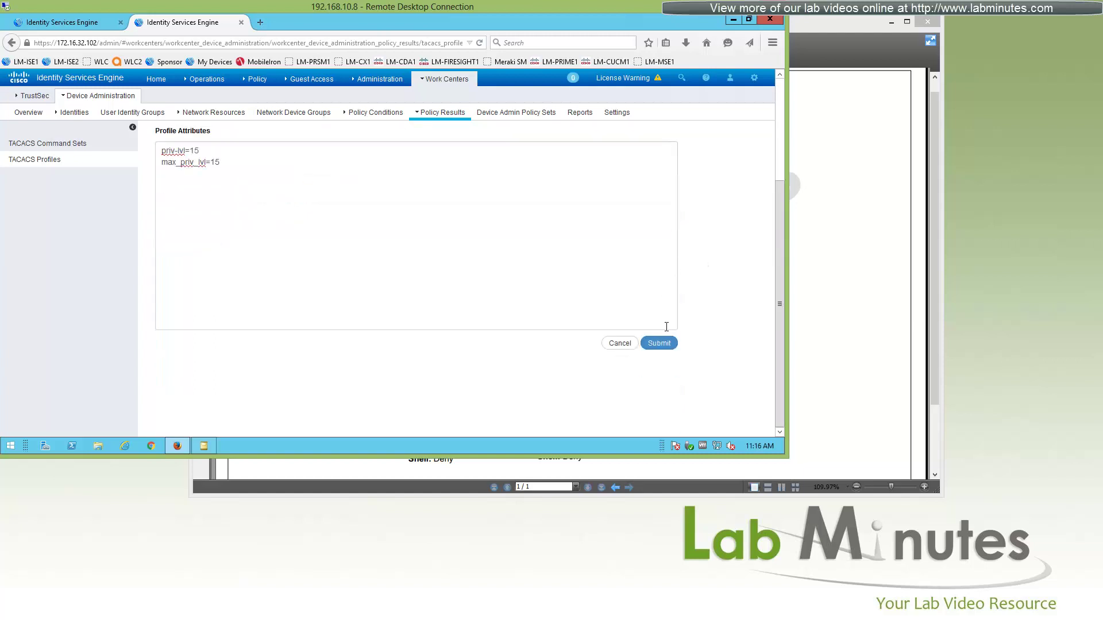
click(659, 343)
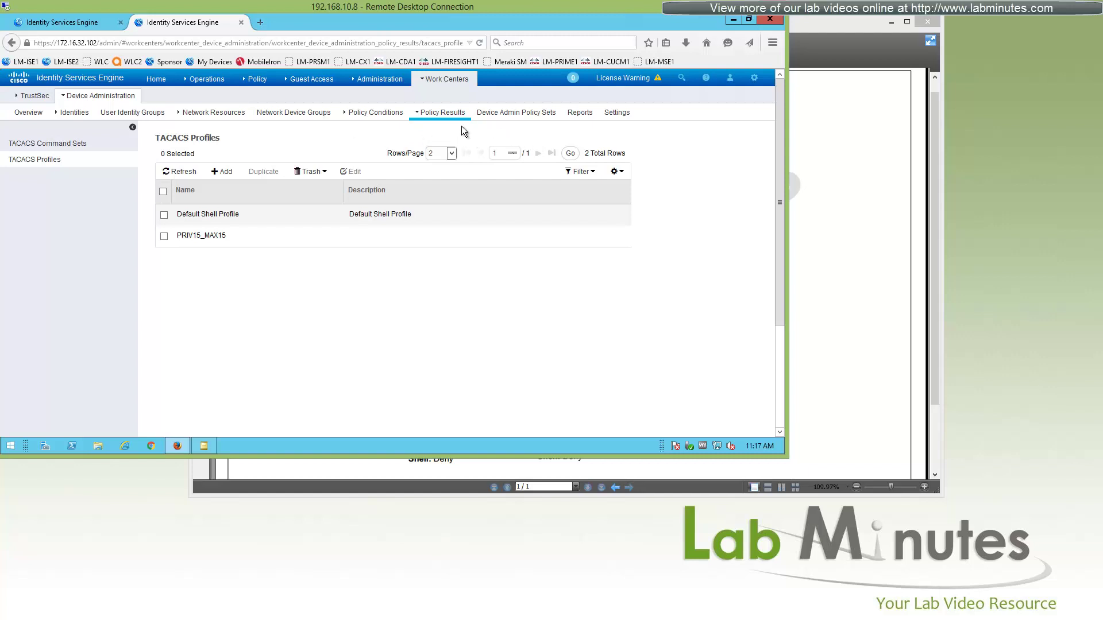
Step: Show Device Admin Policy Sets and open Access Policy Sets in a new browser tab
click(517, 116)
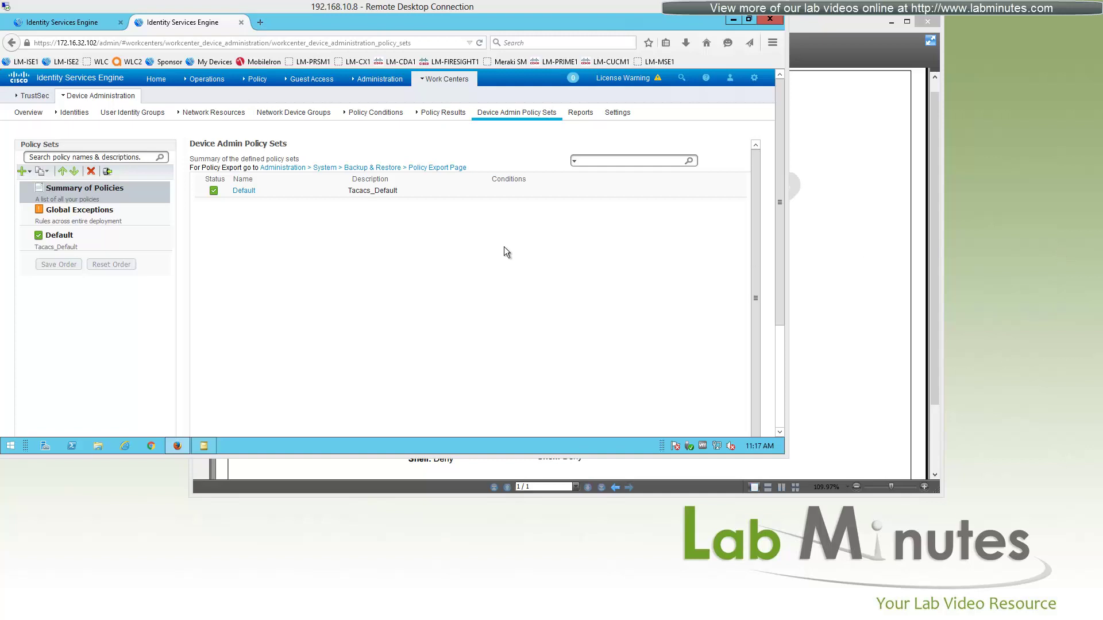
click(403, 250)
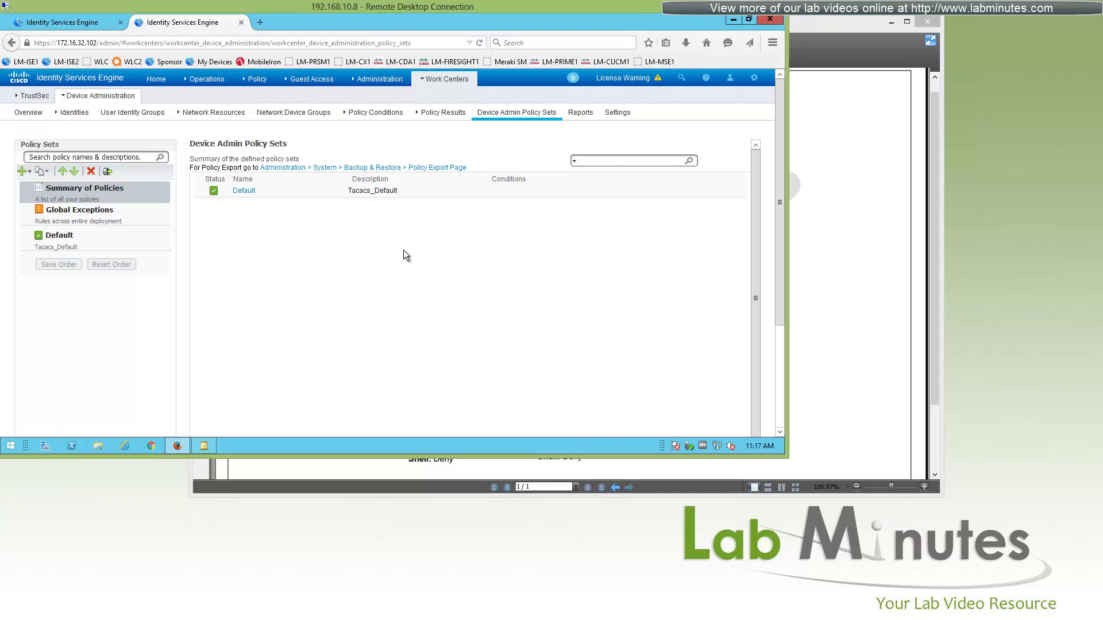
click(256, 79)
right_click(260, 98)
click(310, 104)
Step: Compare the Access Policy Sets tab with Device Admin Policy Sets, then close it
click(308, 22)
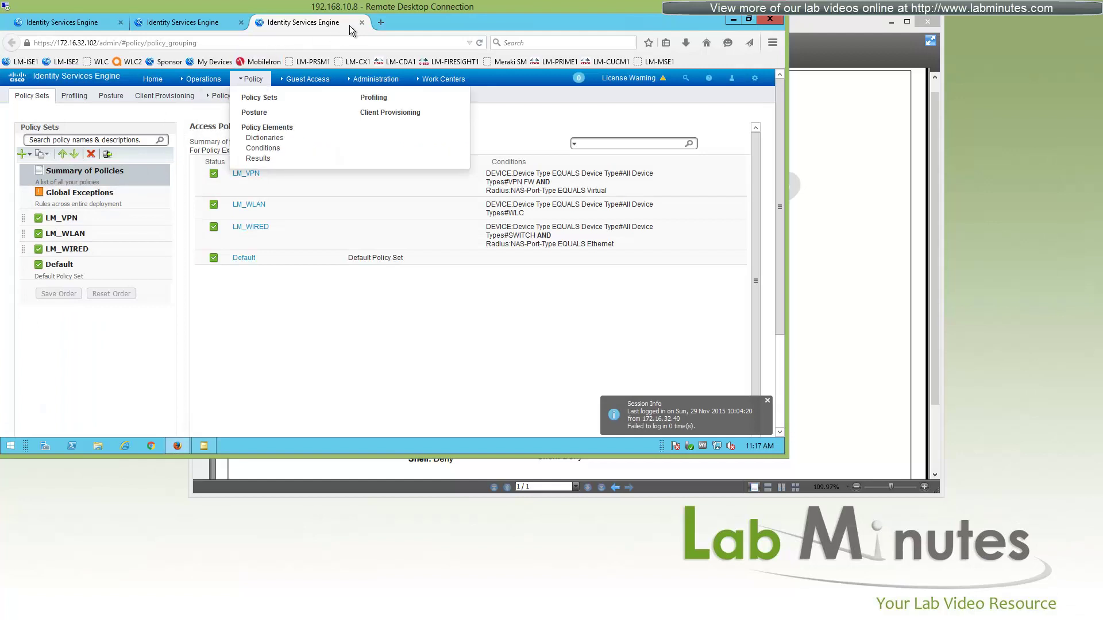
click(204, 26)
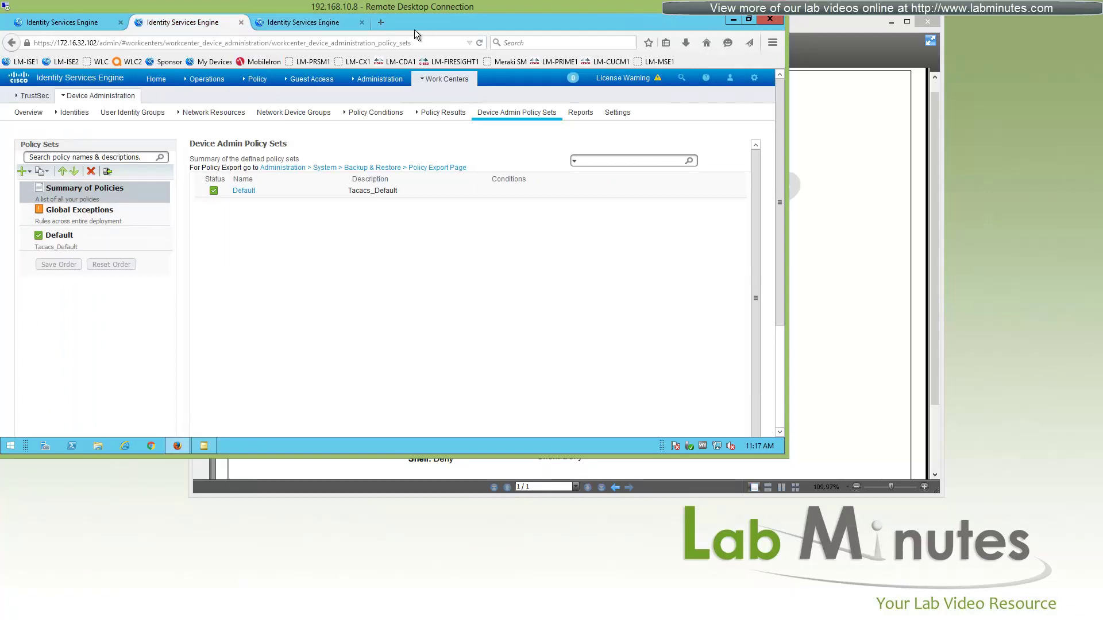
click(349, 23)
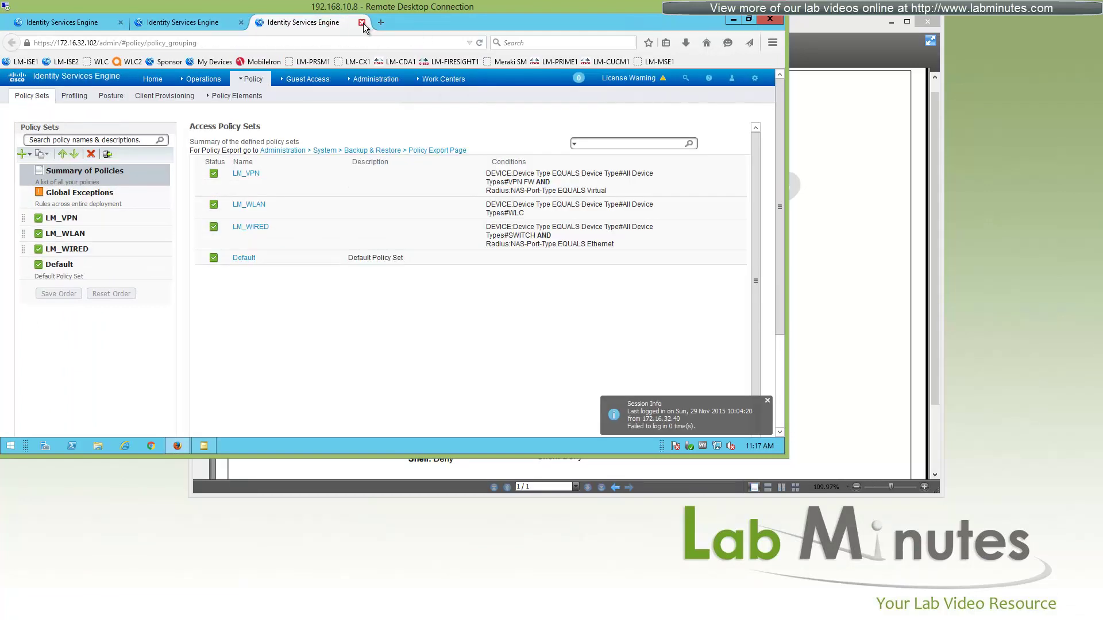
click(362, 22)
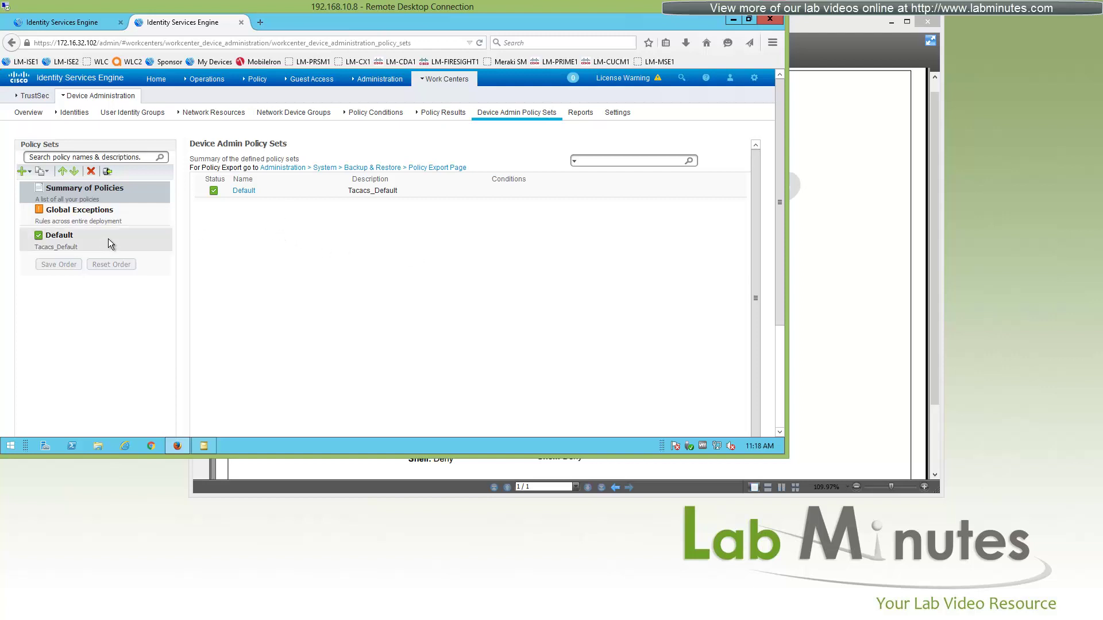
Step: Insert a policy set above Default named LM_DEVICE_ADMIN, leaving its conditions empty
click(31, 172)
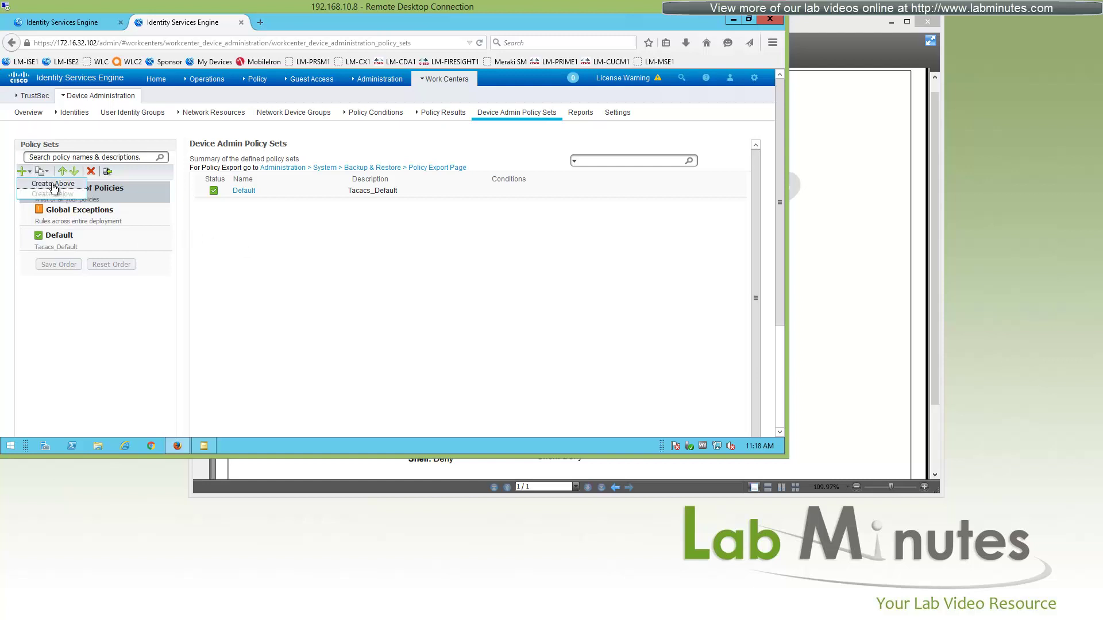
click(49, 190)
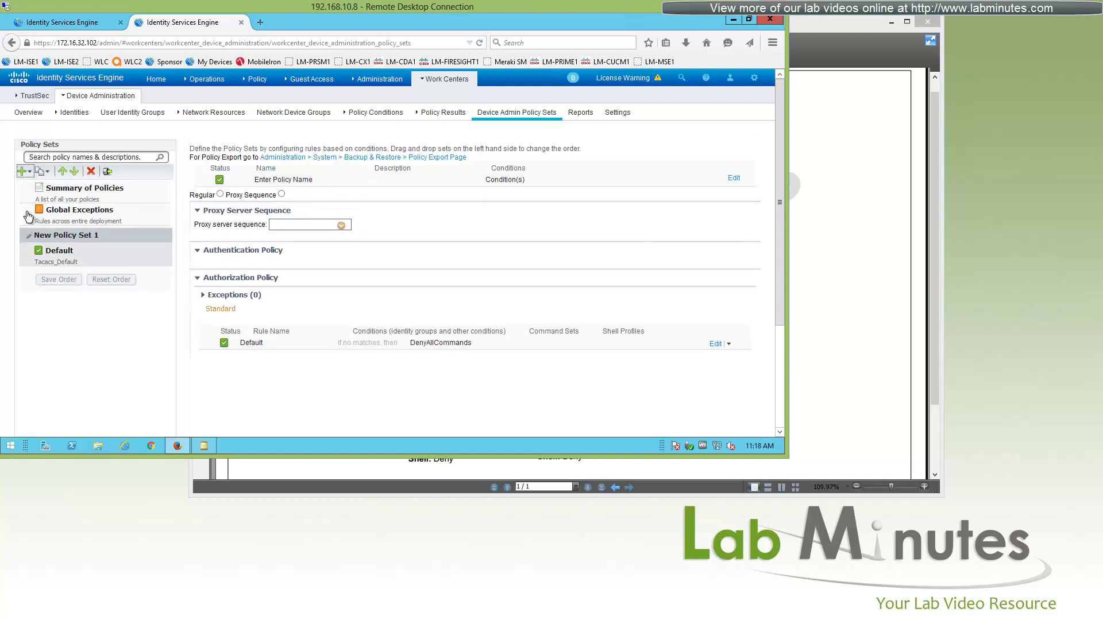
click(31, 173)
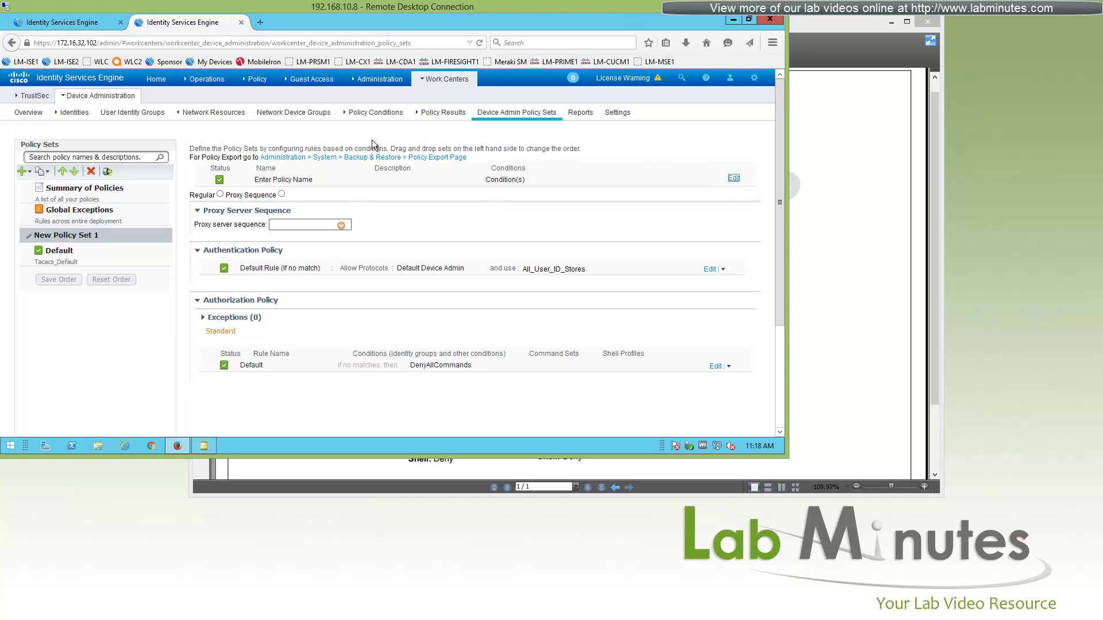
click(734, 178)
text(LM_DEVICE_)
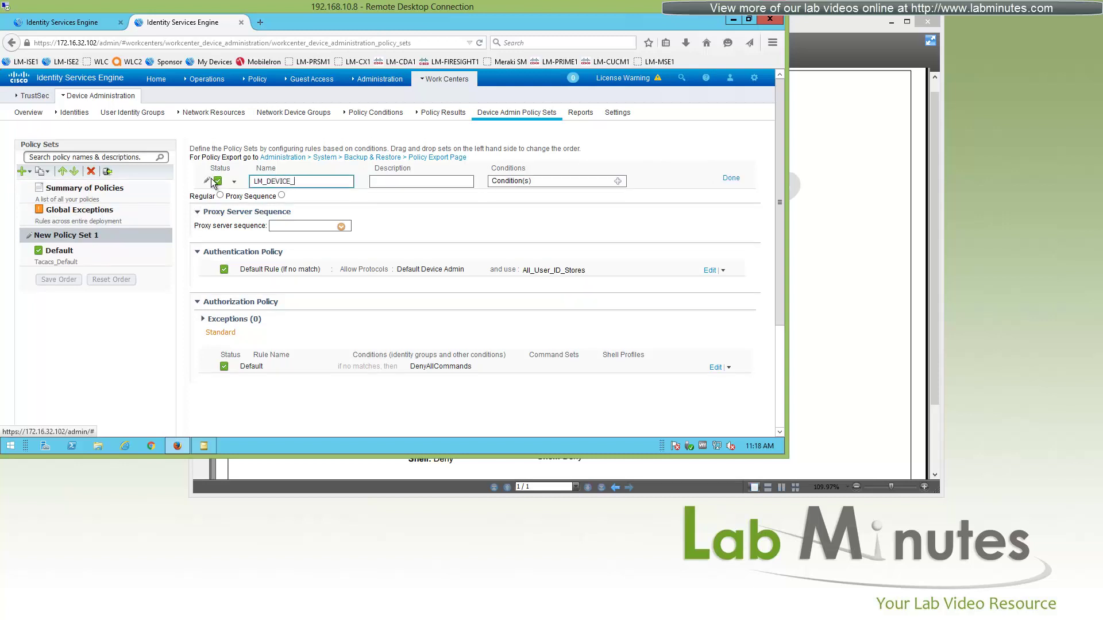
text(ADMIN)
click(618, 181)
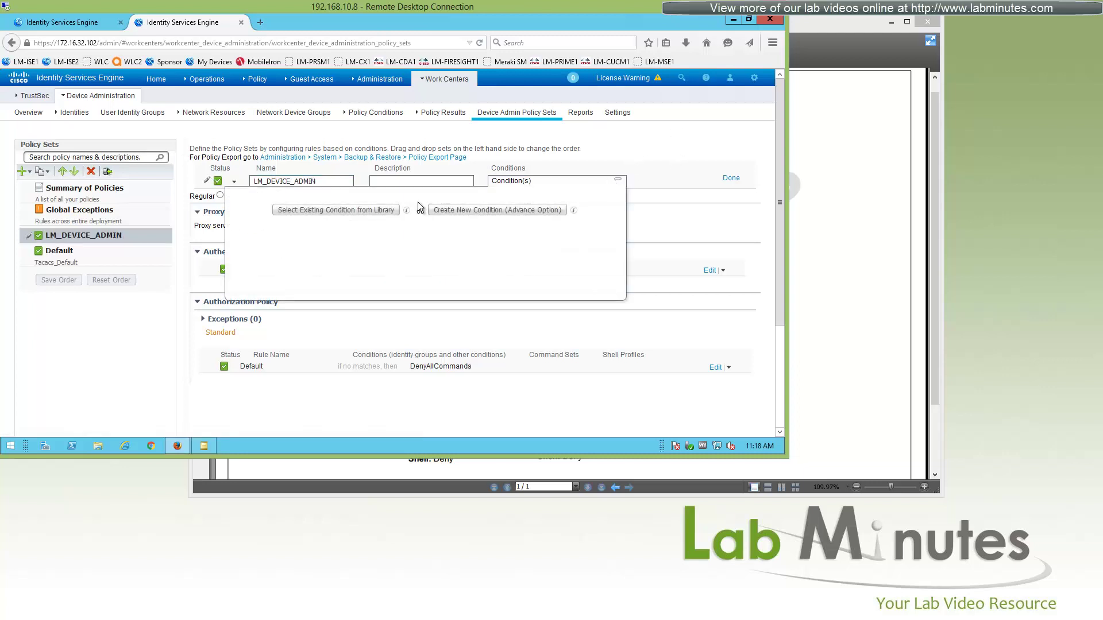
Step: Build the policy set condition Network Access:Protocol EQUALS TACACS+ and finish editing the row
click(497, 212)
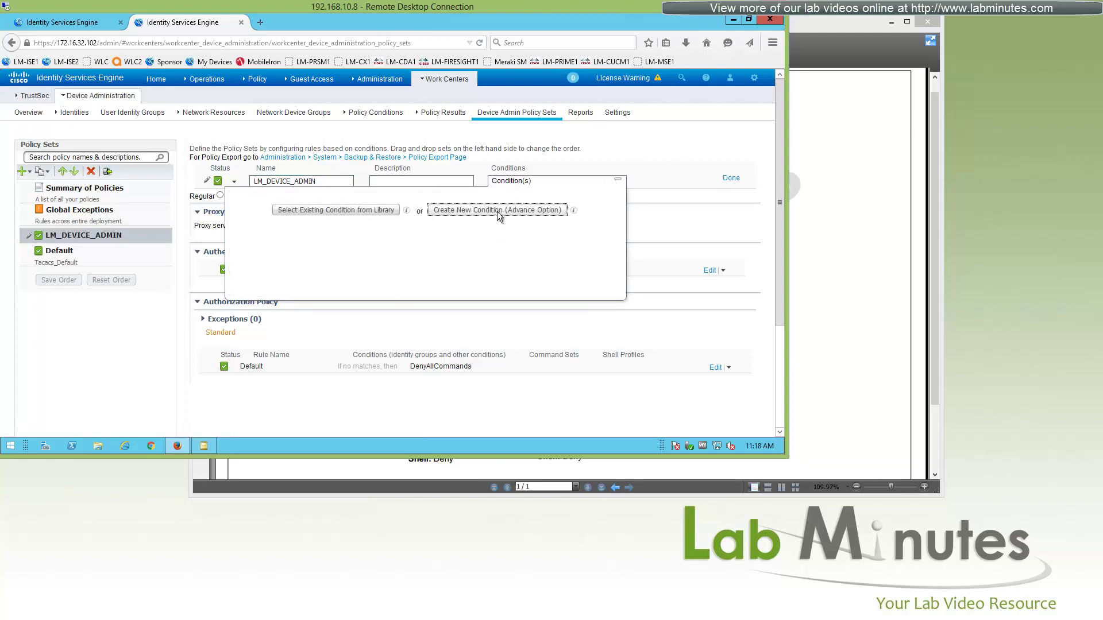
click(410, 232)
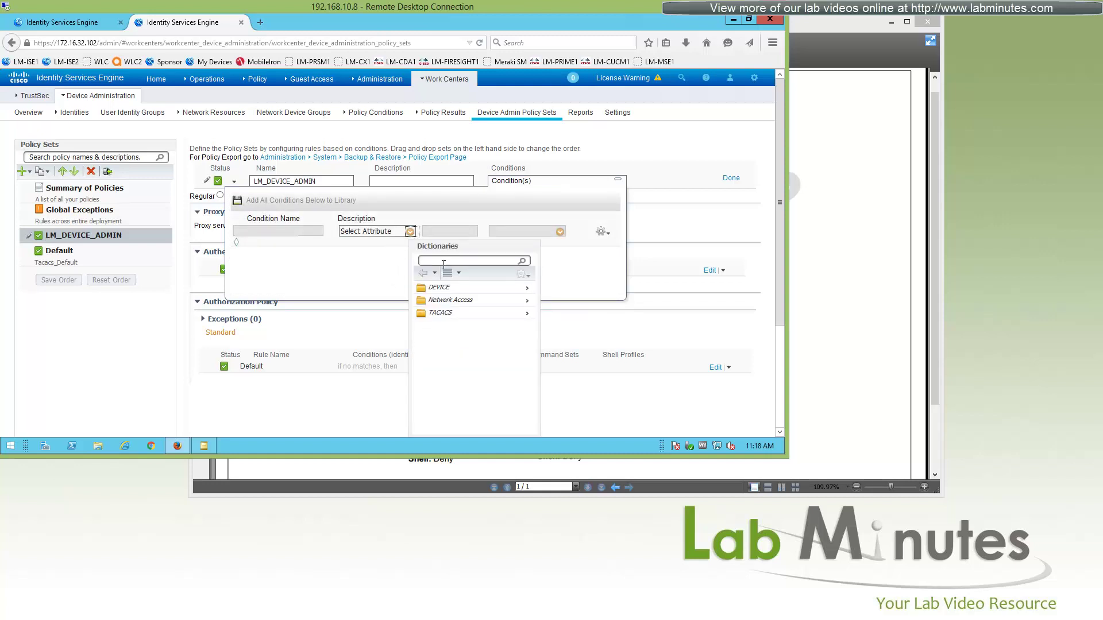
click(527, 300)
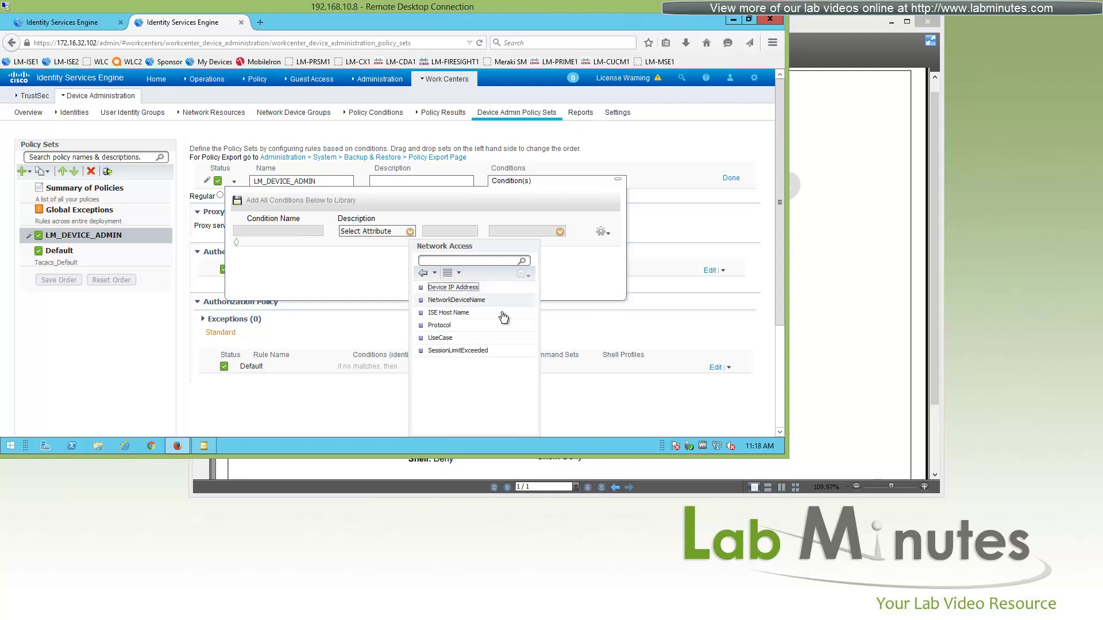
click(466, 326)
click(554, 232)
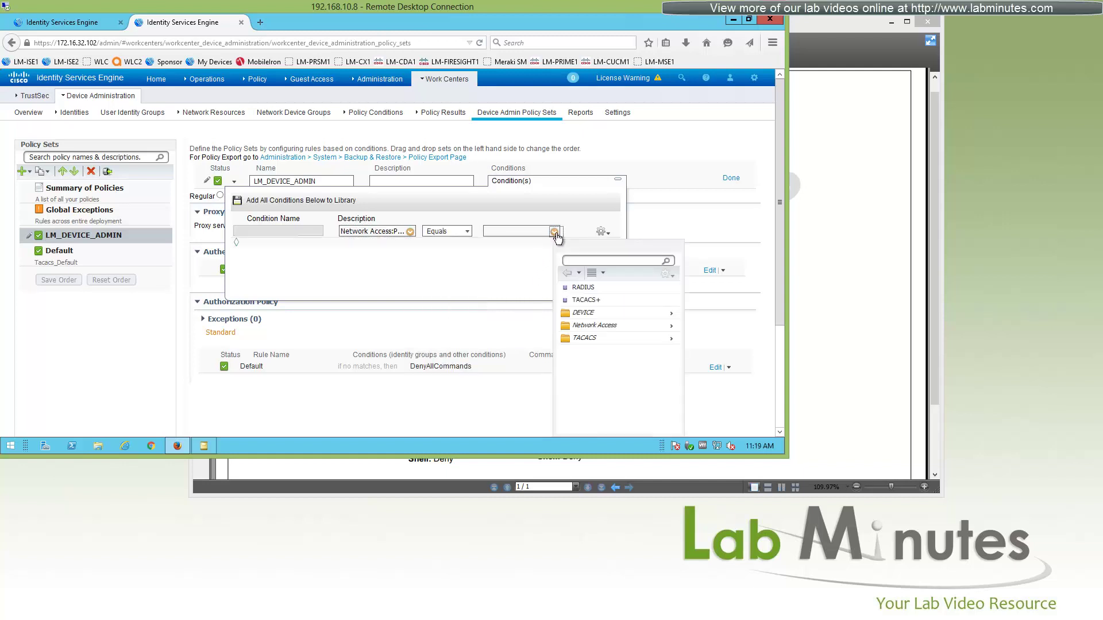
click(581, 300)
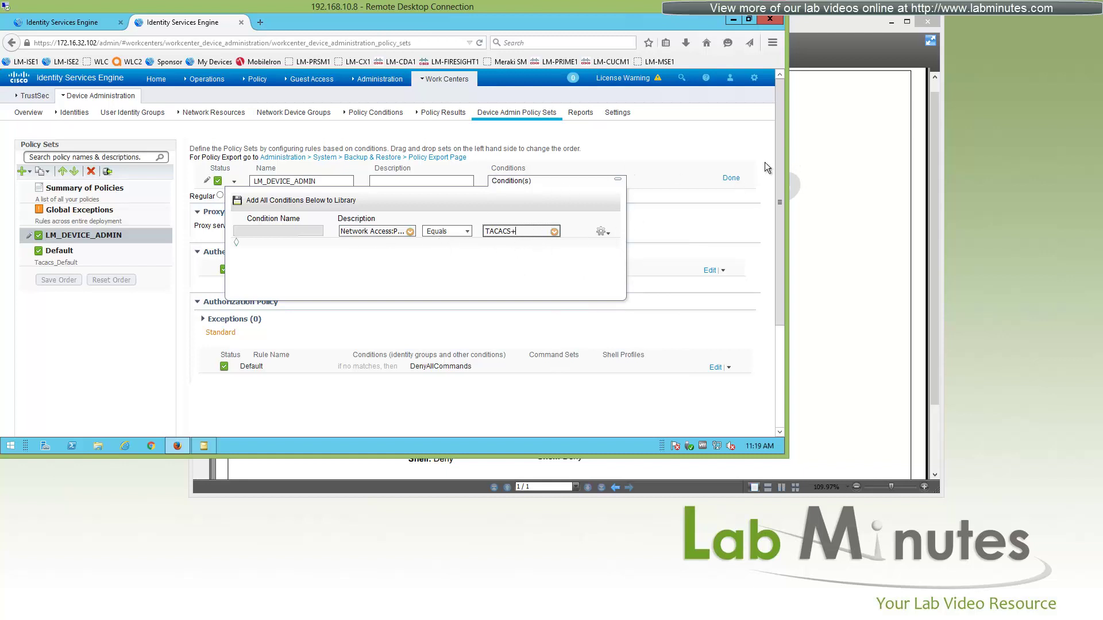
click(730, 178)
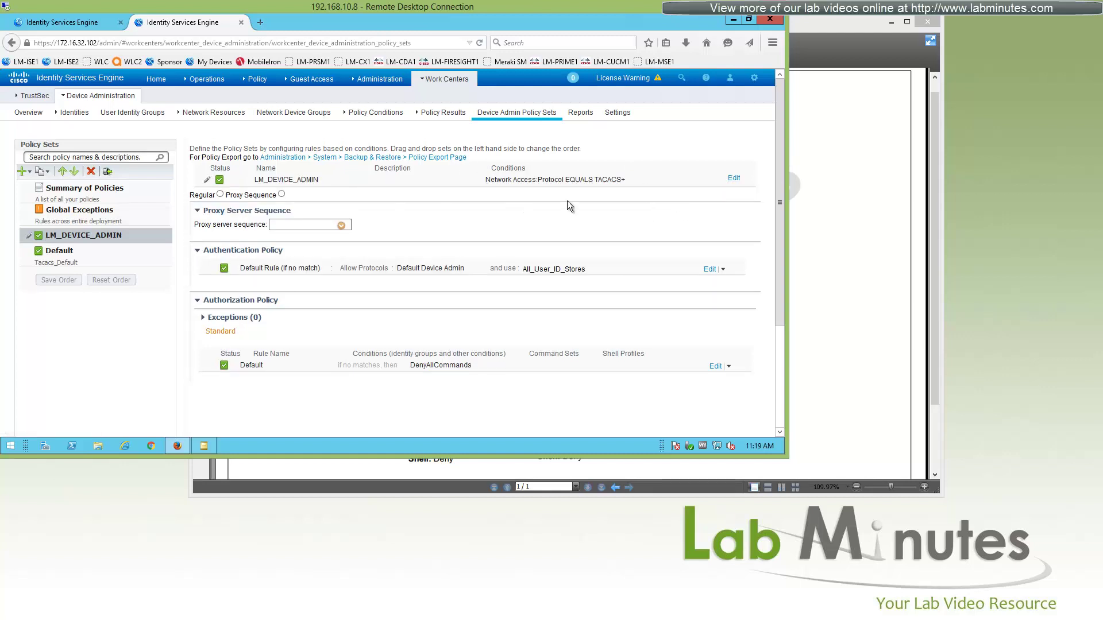
Step: Reopen the condition to browse the TACACS dictionary attributes, then save the TACACS+ condition
click(733, 179)
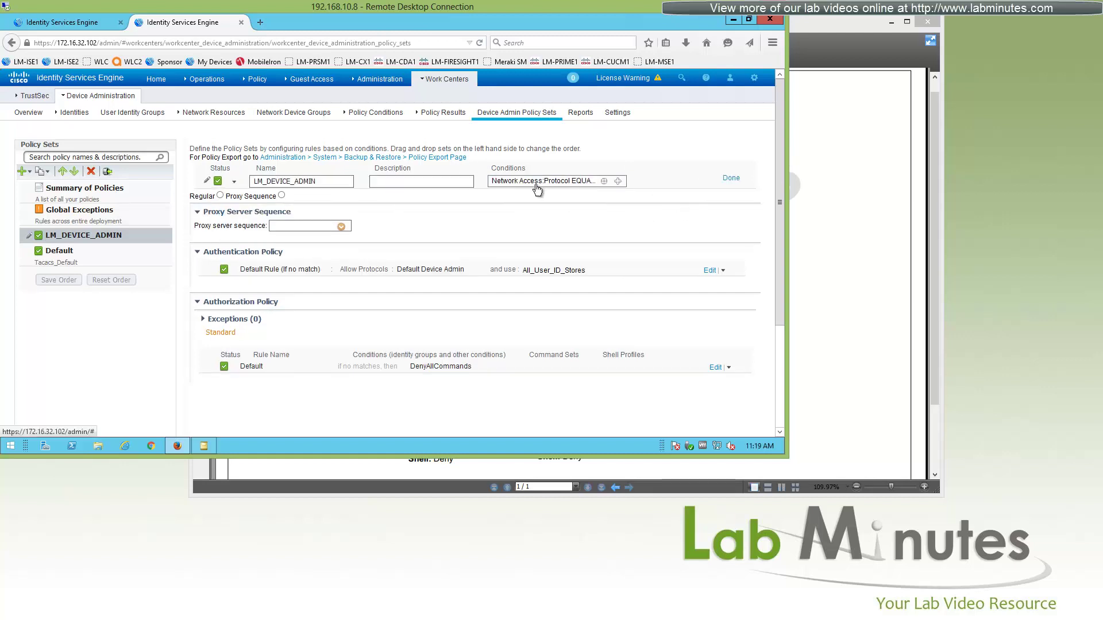
click(618, 181)
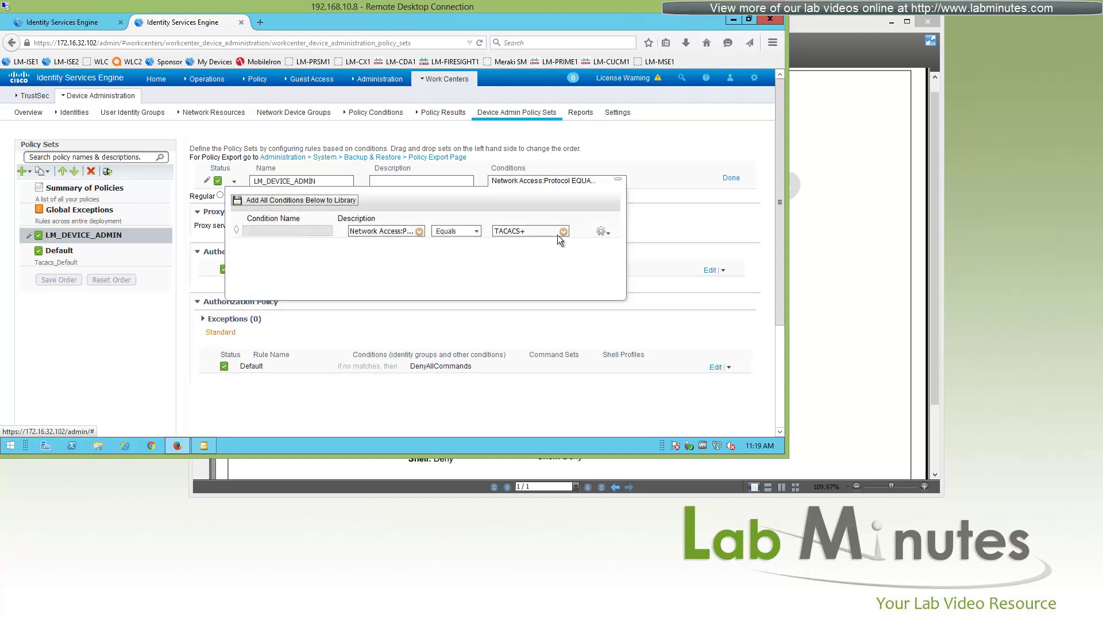
click(420, 232)
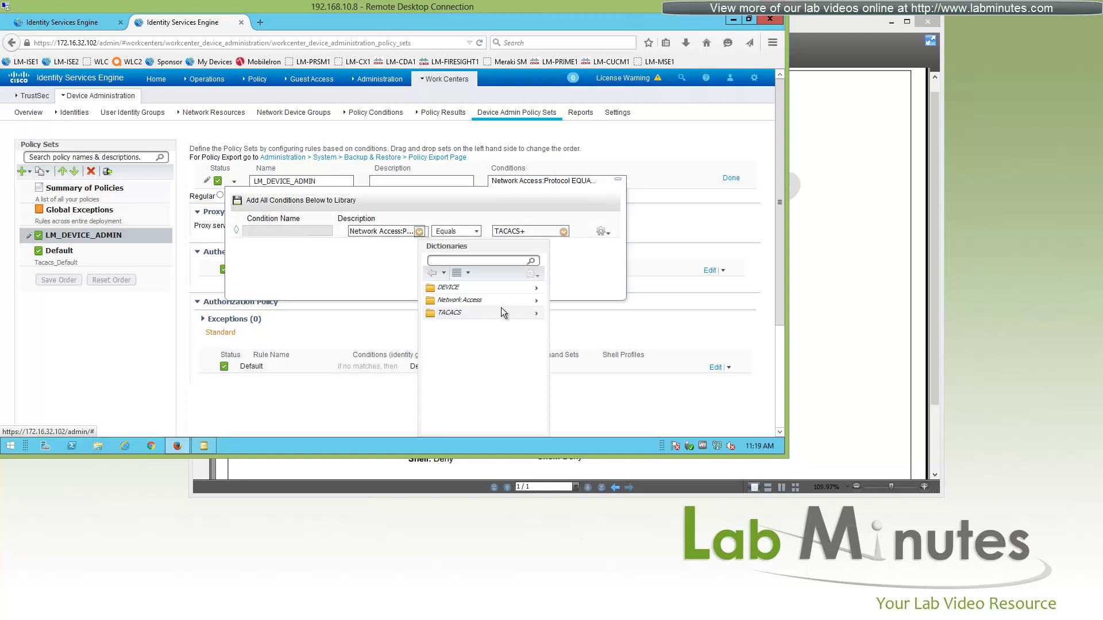
click(537, 314)
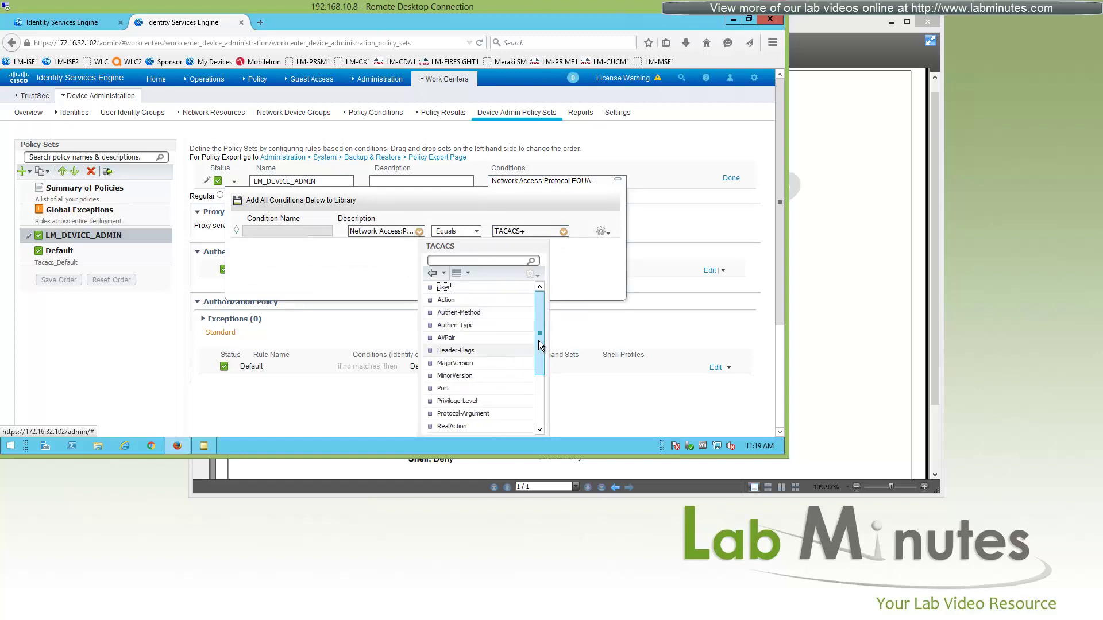
scroll(534, 392, down, 1)
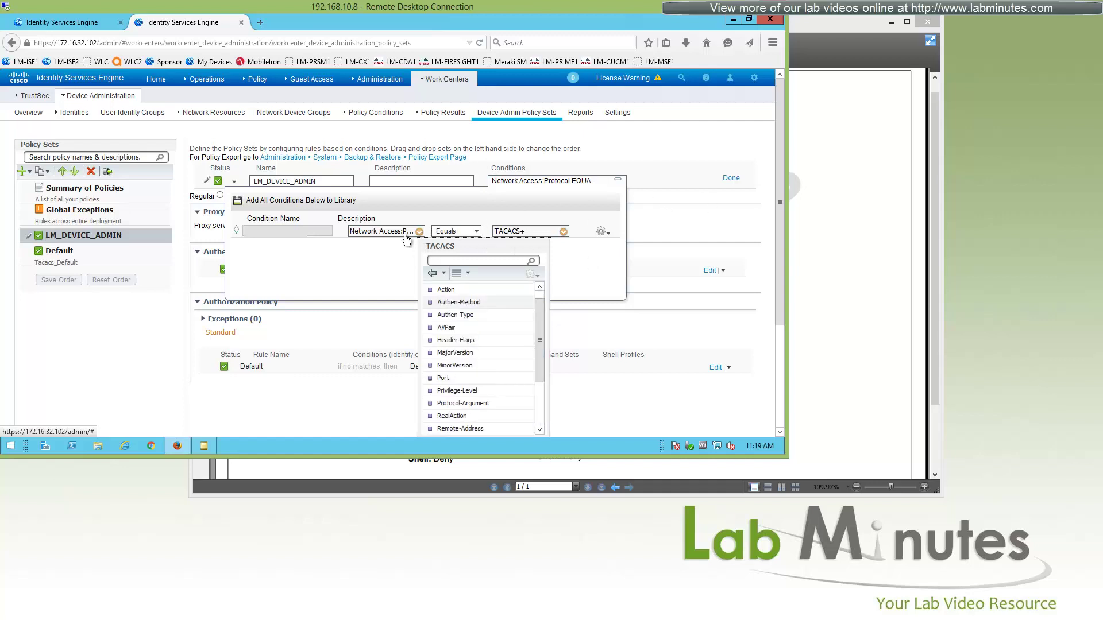
click(420, 231)
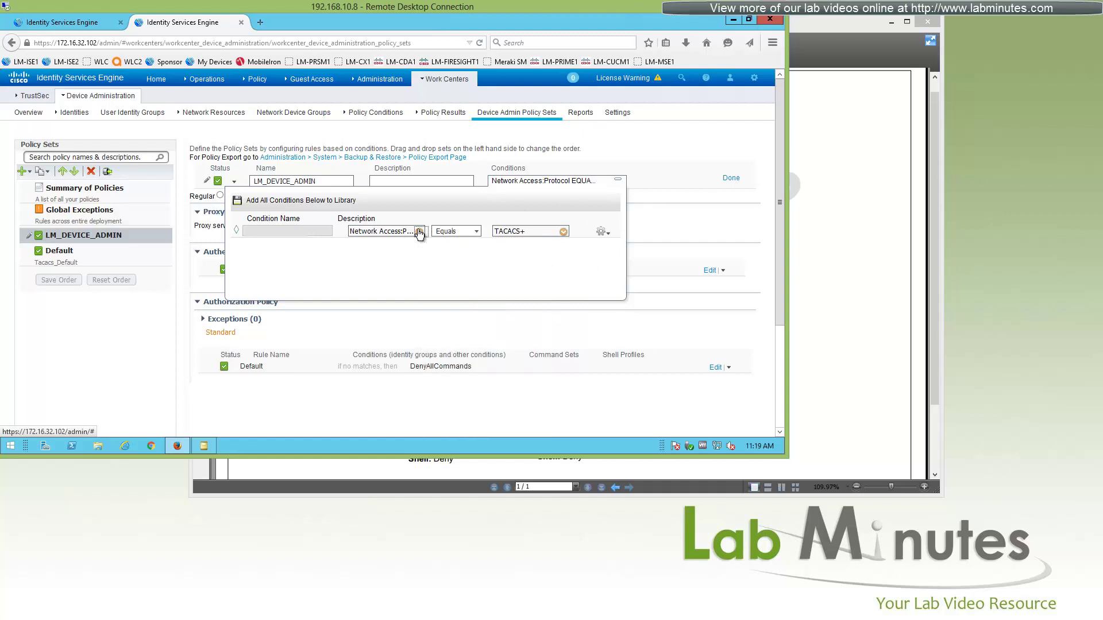
click(729, 178)
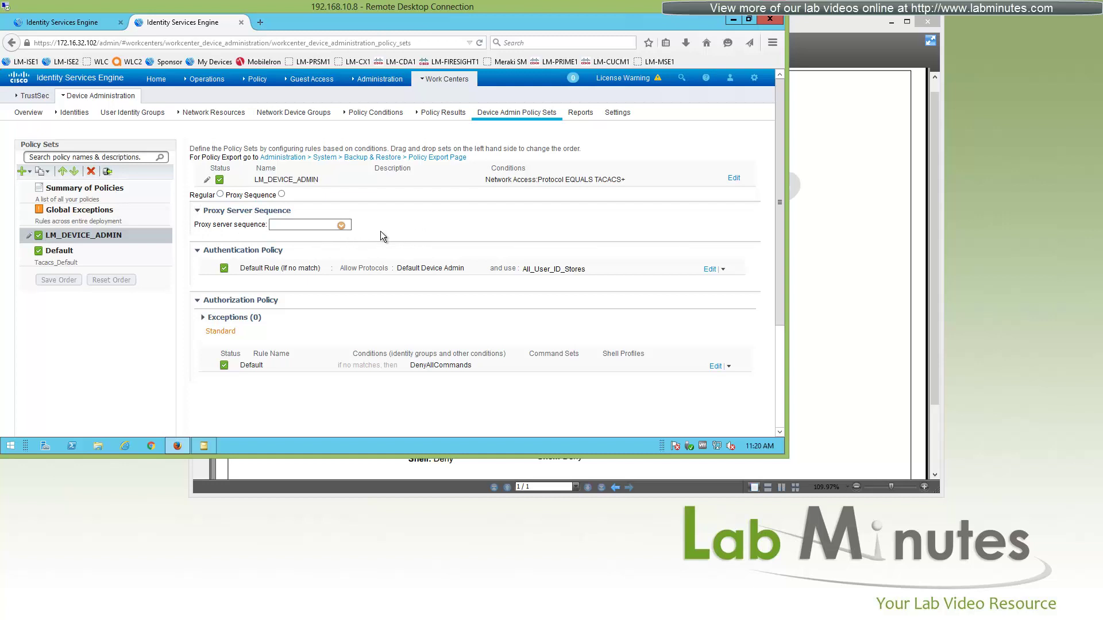
Step: Collapse Proxy Server Sequence and open the Policy > Conditions page in a new browser tab
click(207, 213)
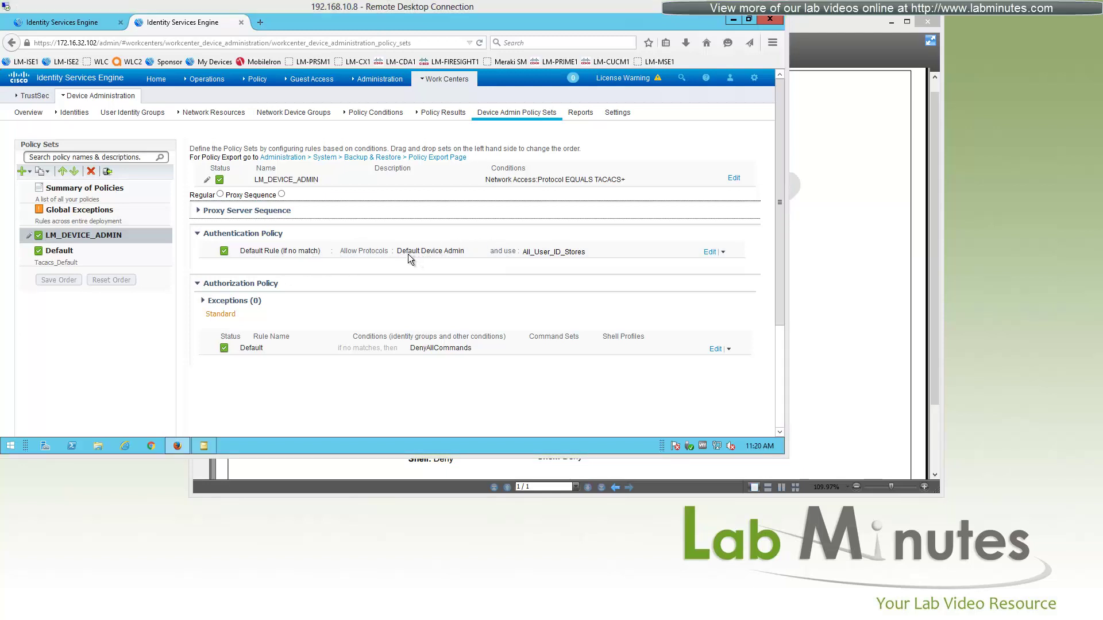
click(405, 253)
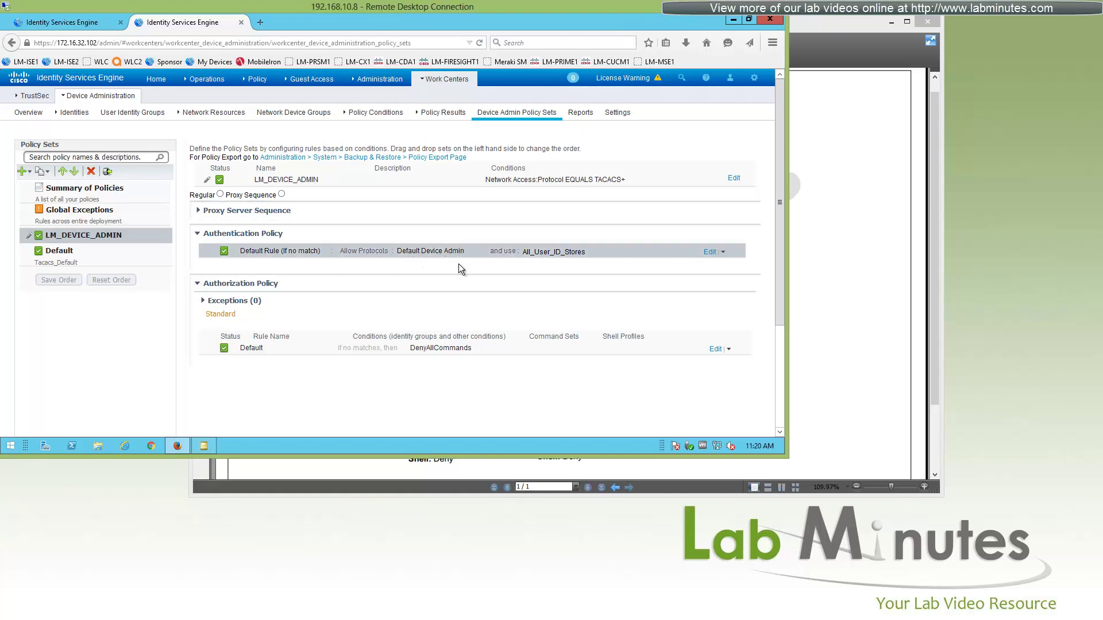
mouse_move(257, 80)
right_click(279, 149)
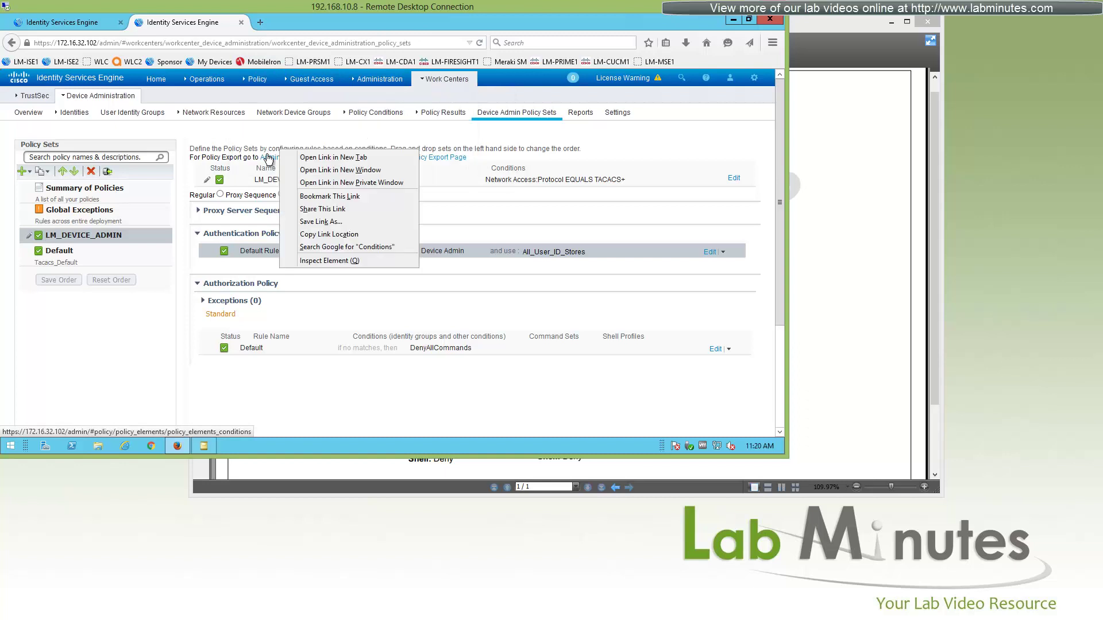
click(359, 158)
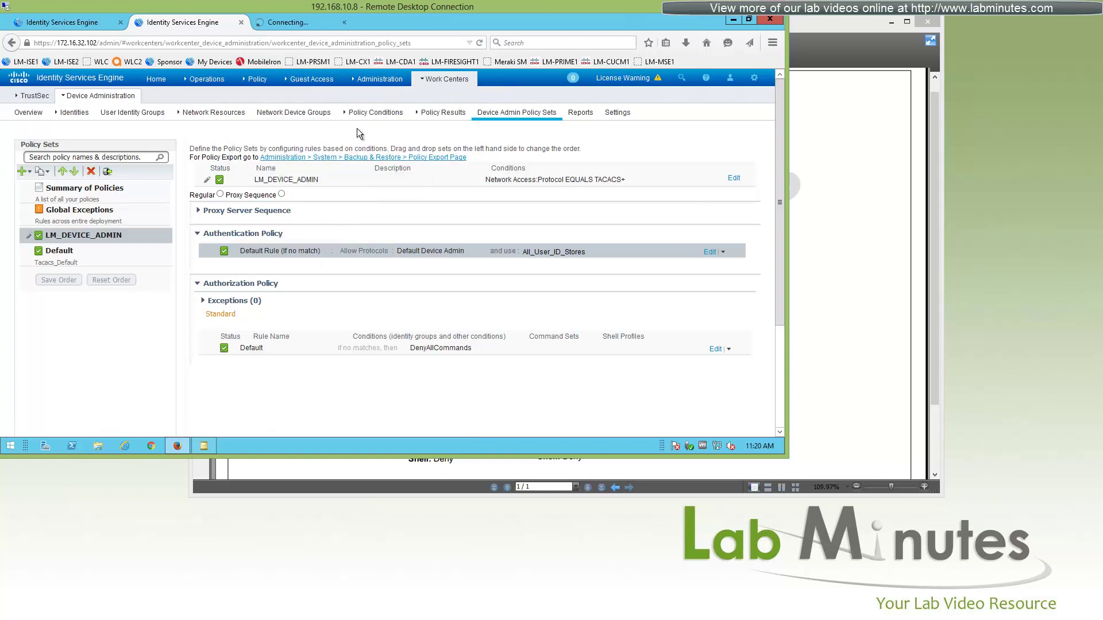
click(315, 24)
click(181, 21)
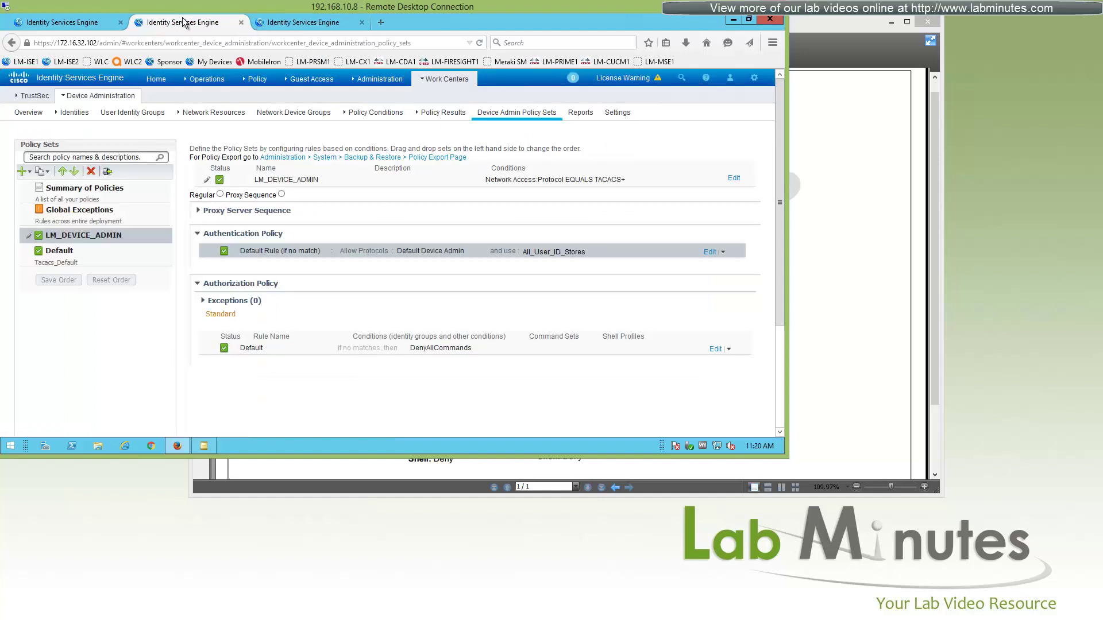
click(305, 22)
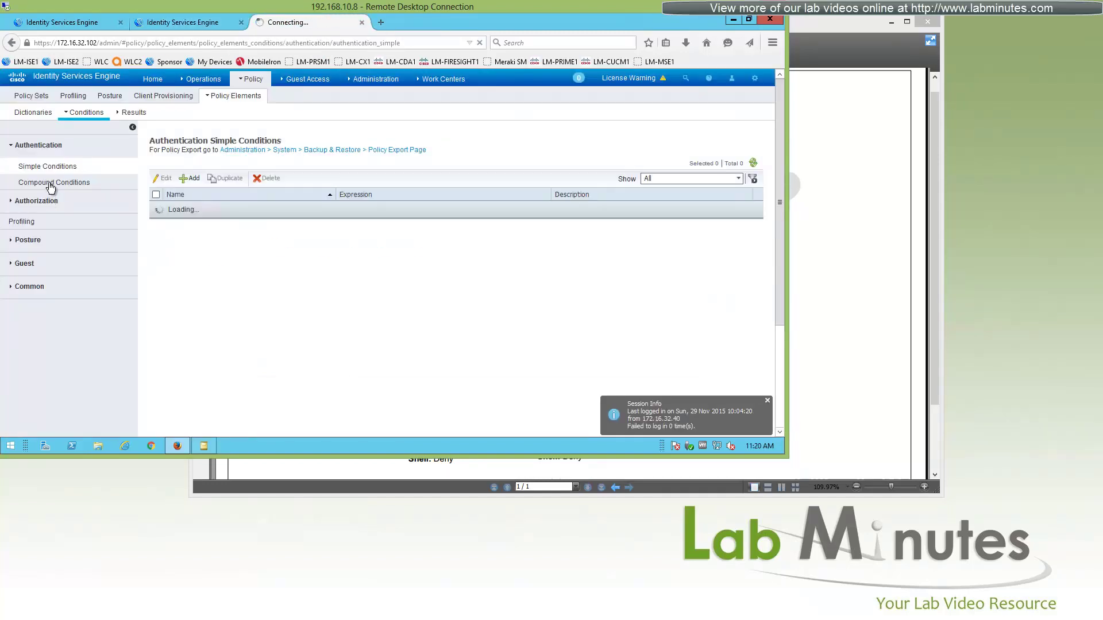
Step: Review the Default Device Admin allowed protocols, which permit PAP/ASCII, CHAP and MS-CHAPv1
click(131, 114)
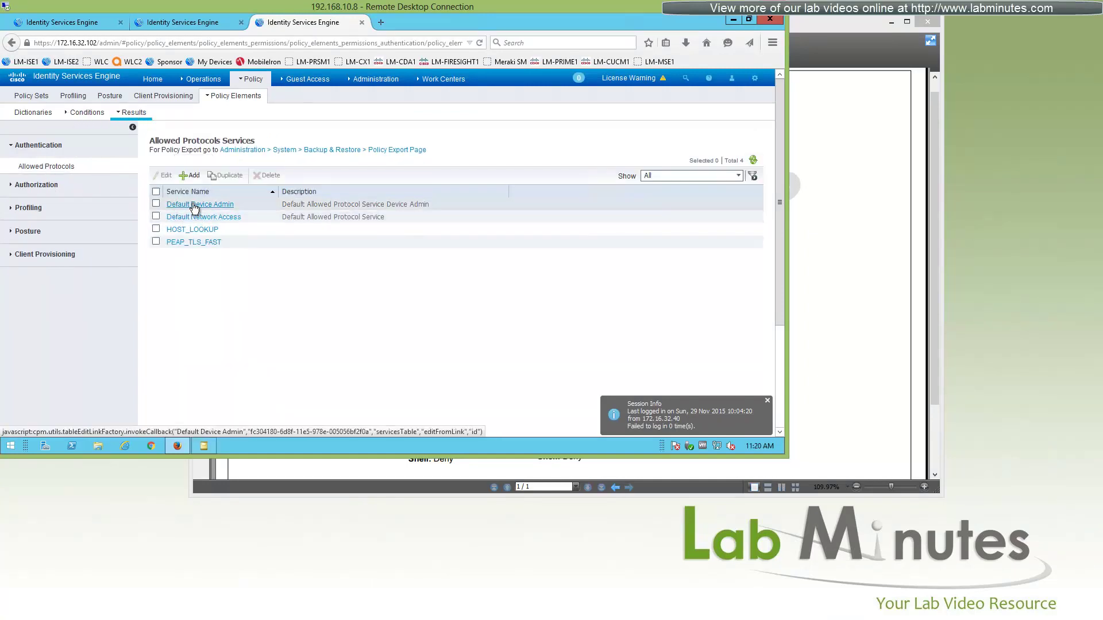
click(218, 206)
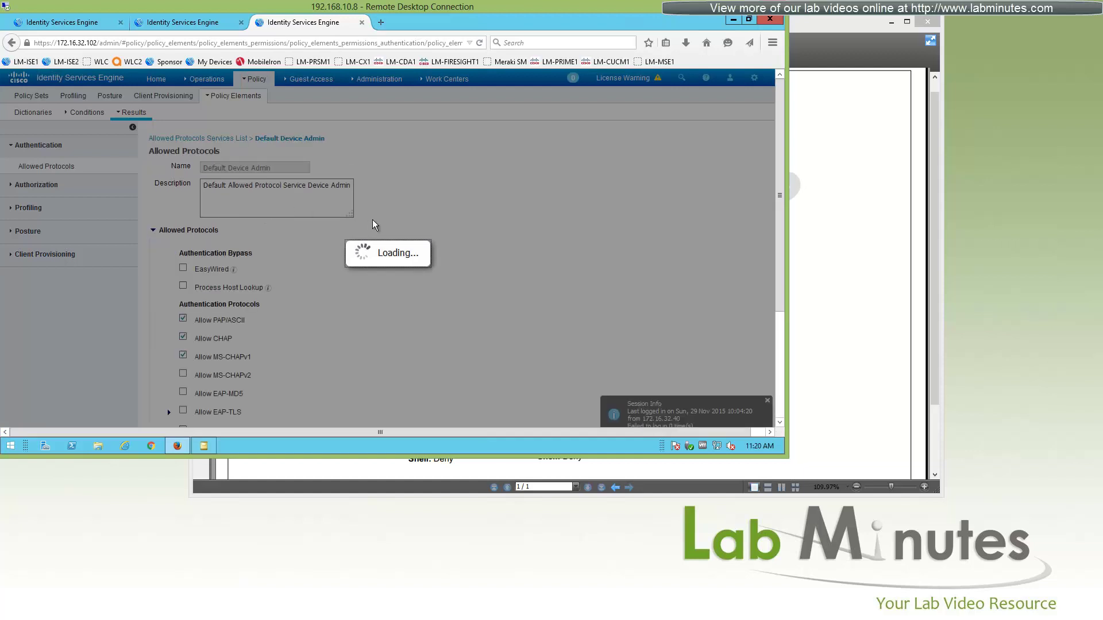
scroll(526, 216, down, 4)
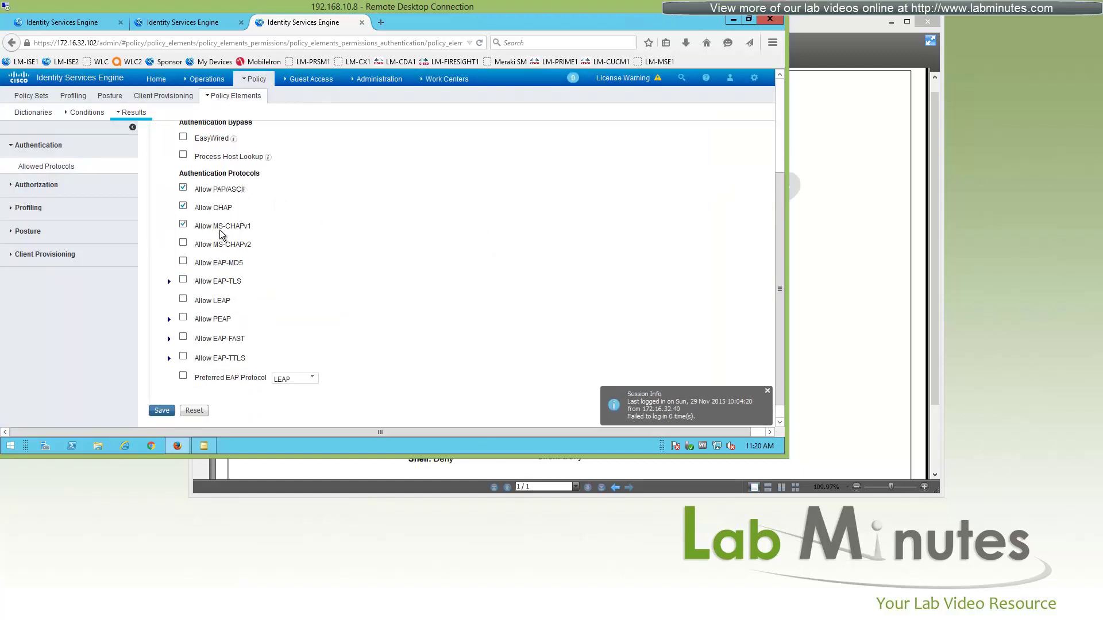
scroll(454, 231, up, 4)
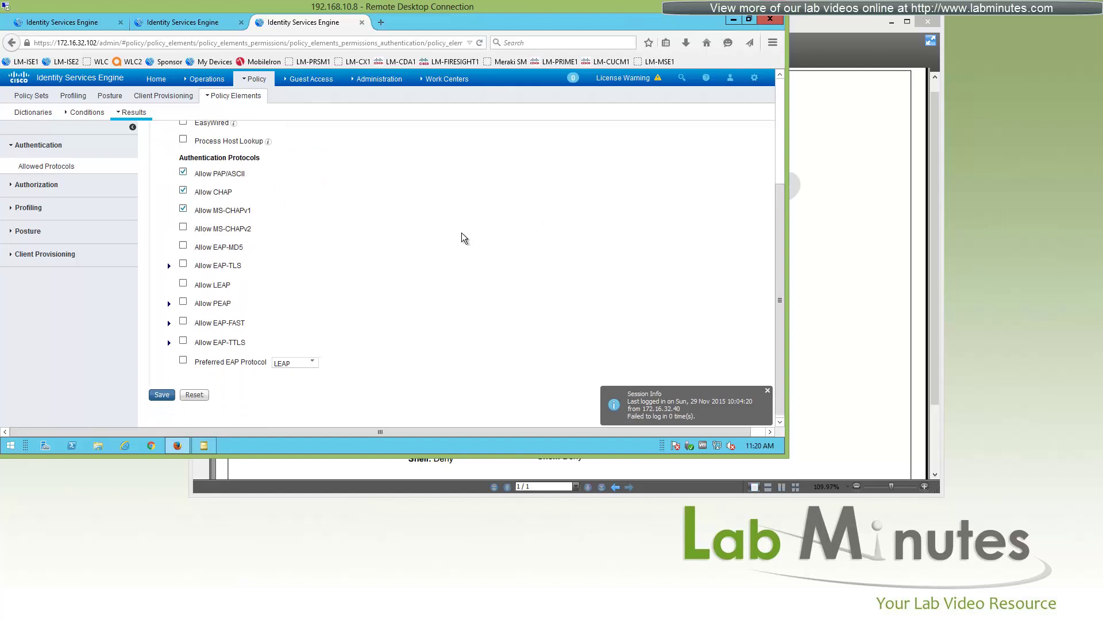
scroll(409, 258, down, 4)
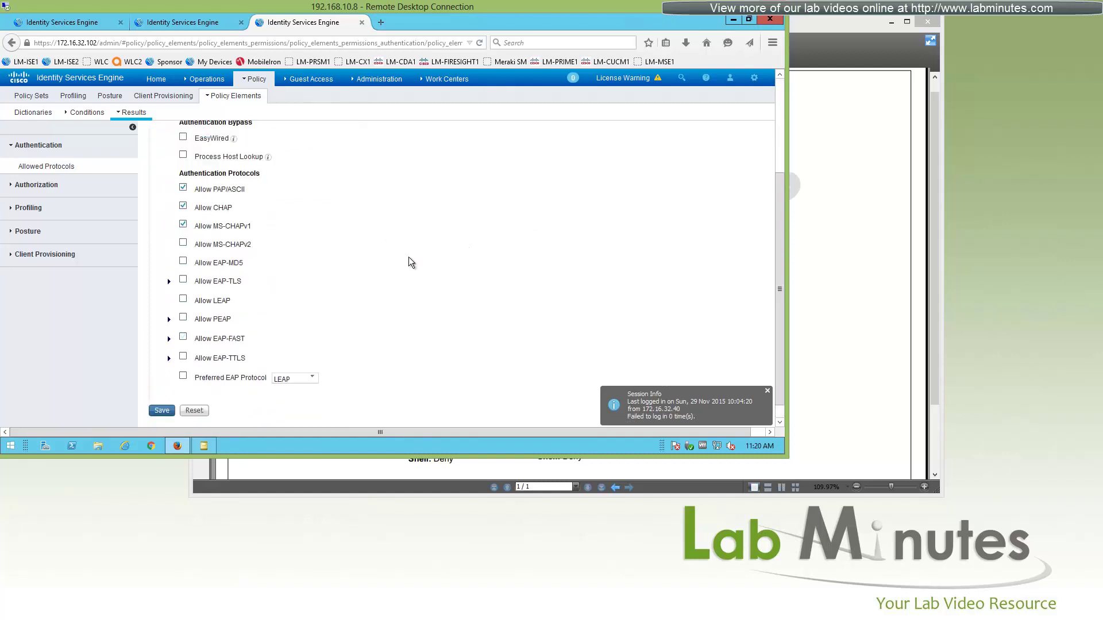
Step: Set the LM_DEVICE_ADMIN Default authentication rule's identity source to LM_AD_LOCAL
click(203, 21)
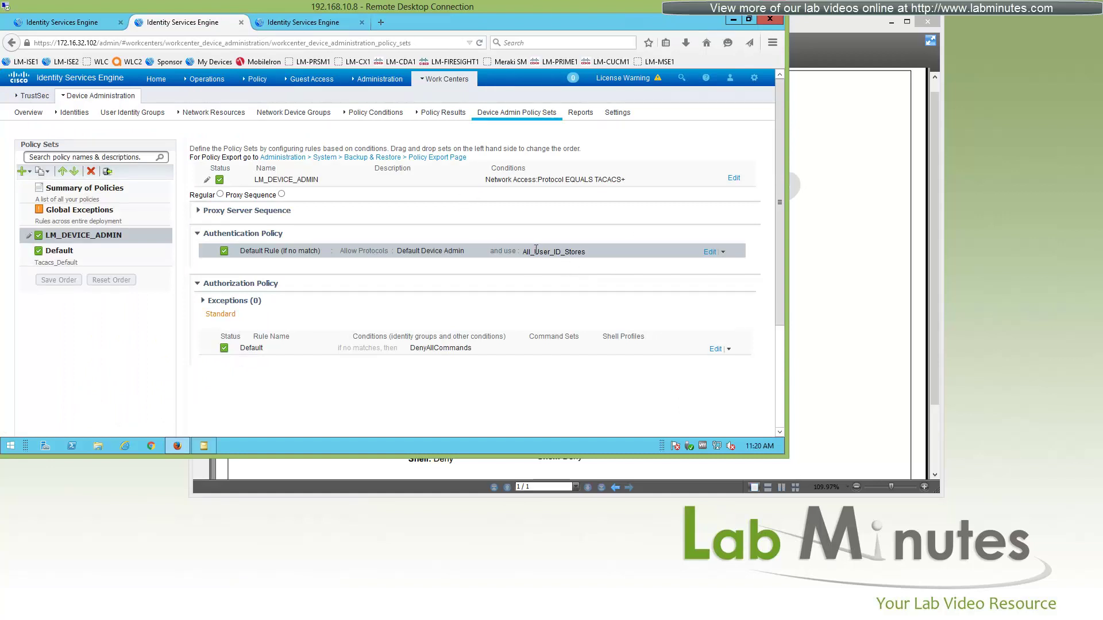
click(706, 254)
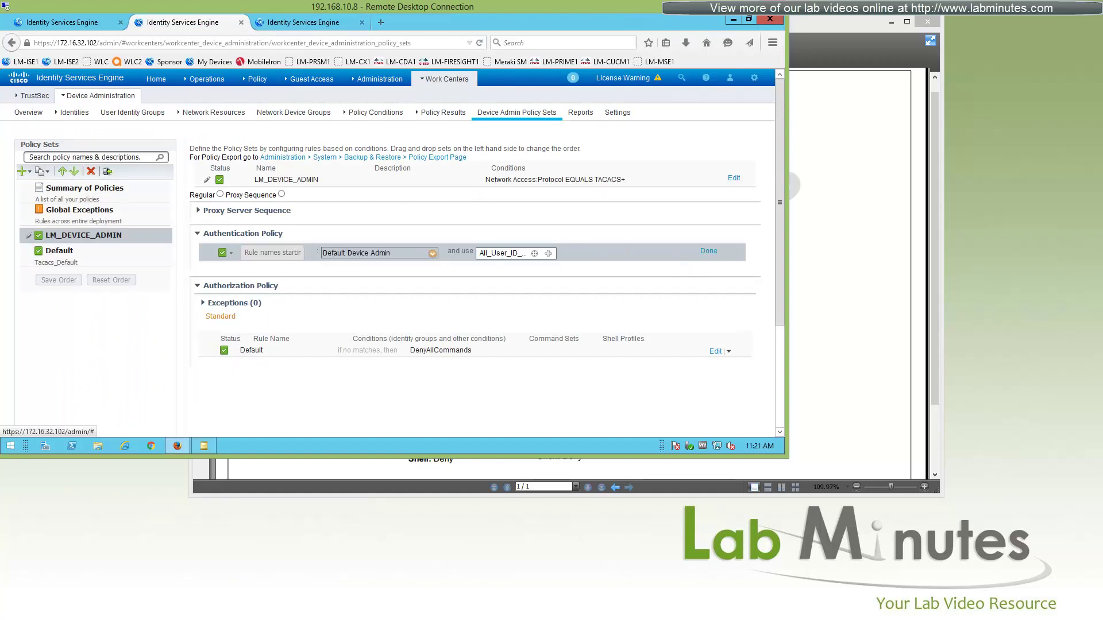
click(548, 254)
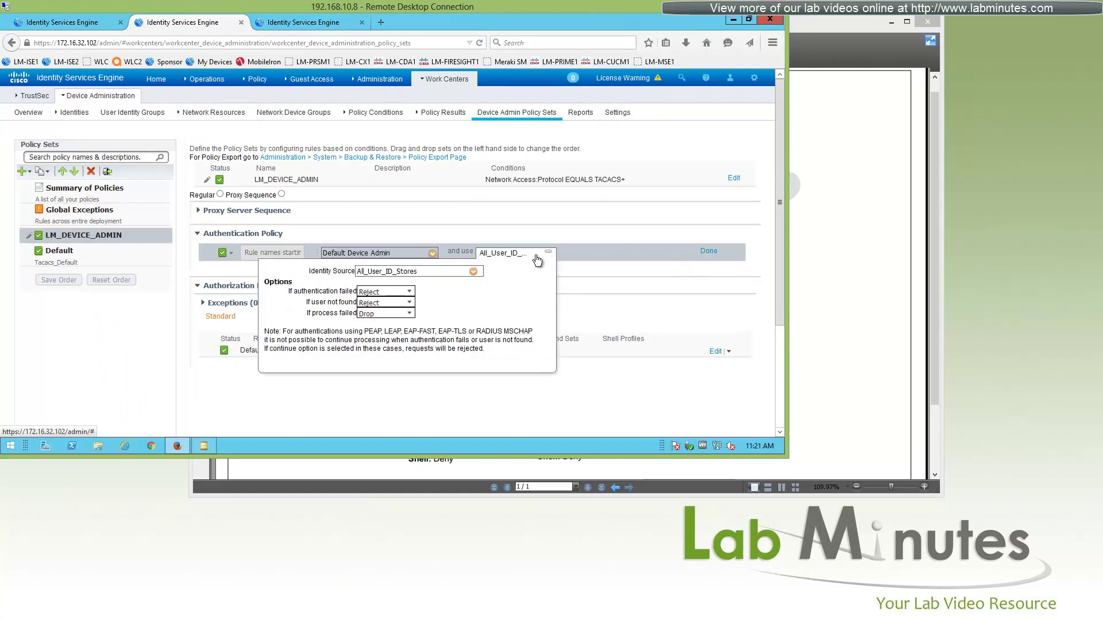
click(474, 272)
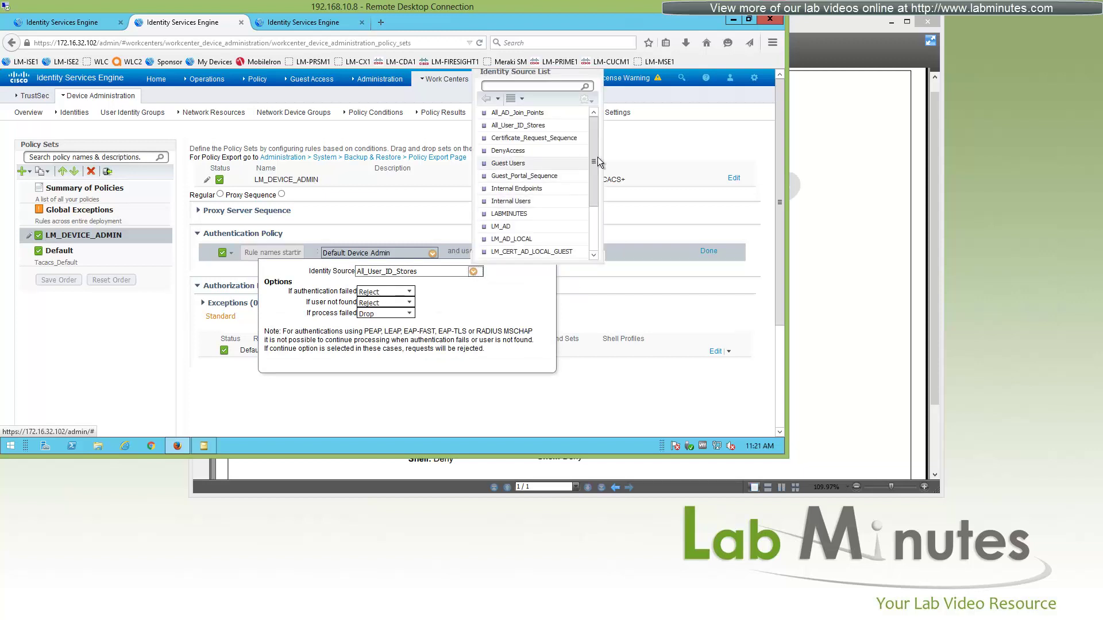
drag(595, 153, 594, 185)
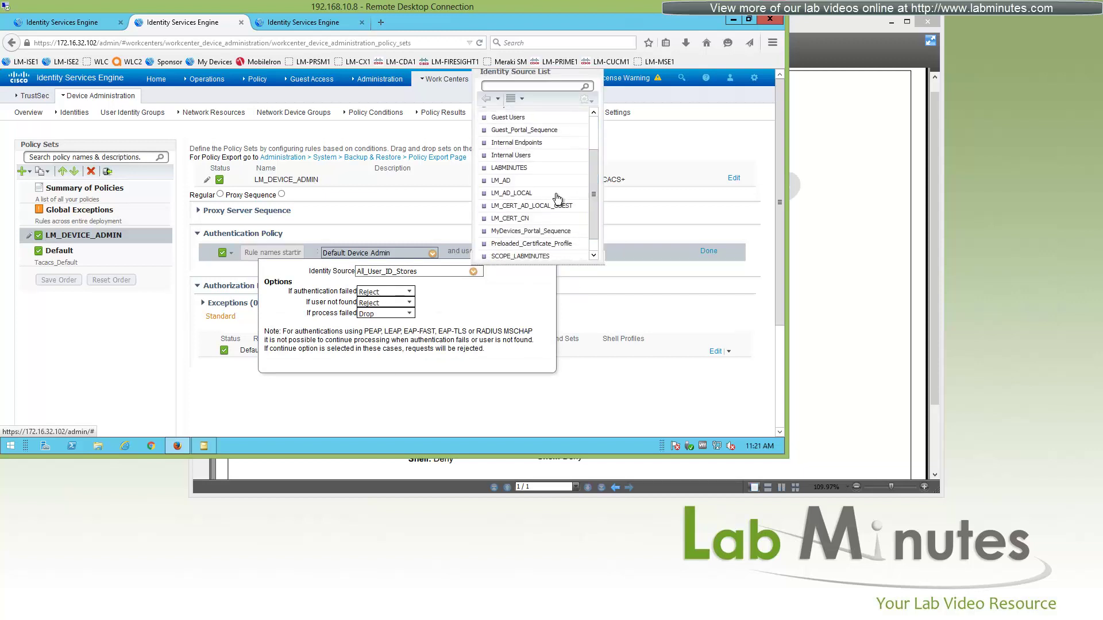
click(531, 193)
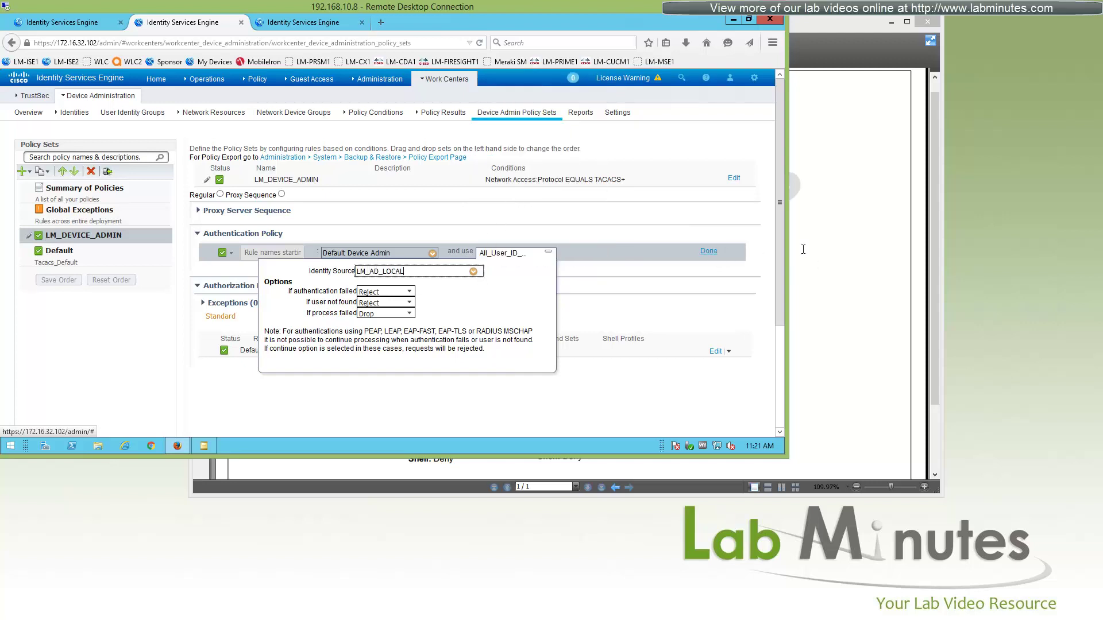
click(708, 251)
click(280, 176)
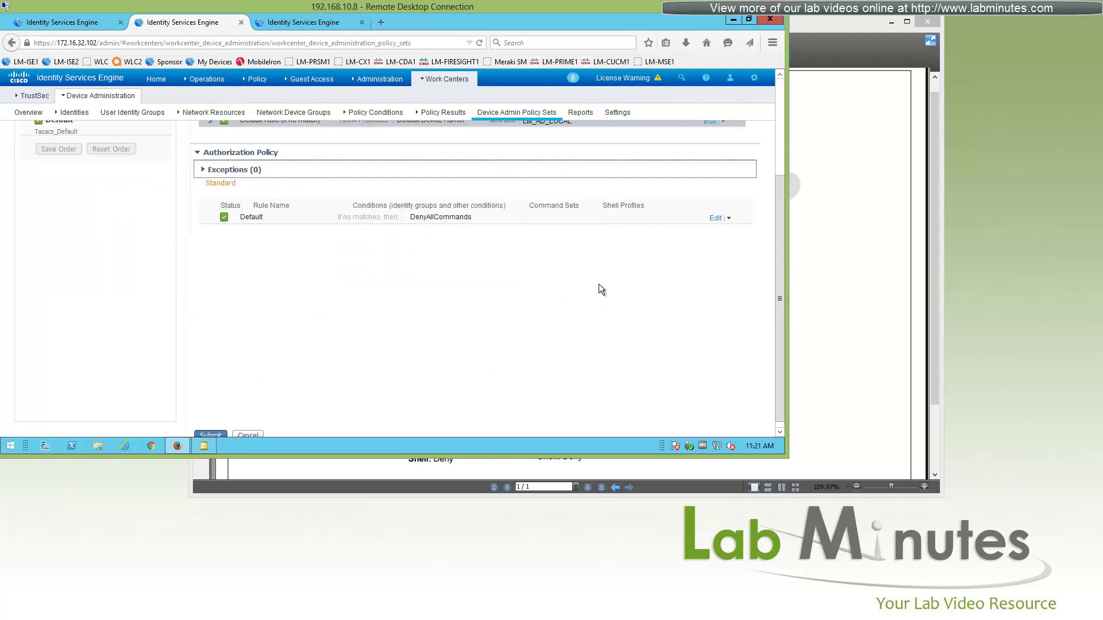
click(859, 250)
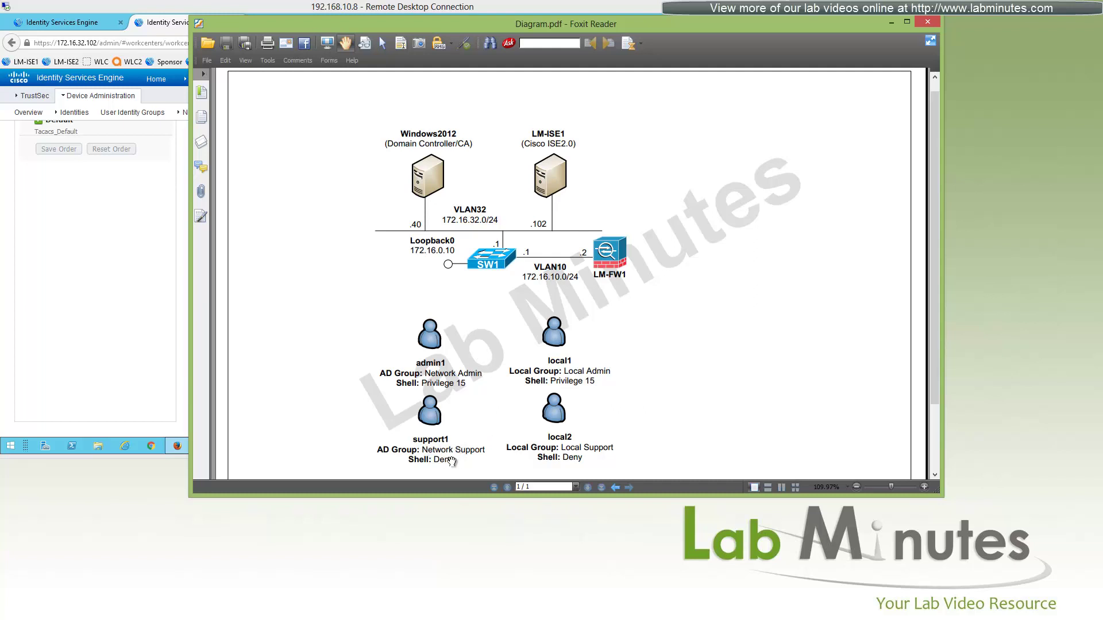
Step: Insert a new authorization rule conditioned on LABMINUTES:ExternalGroups EQUALS the Network Admin group
click(176, 310)
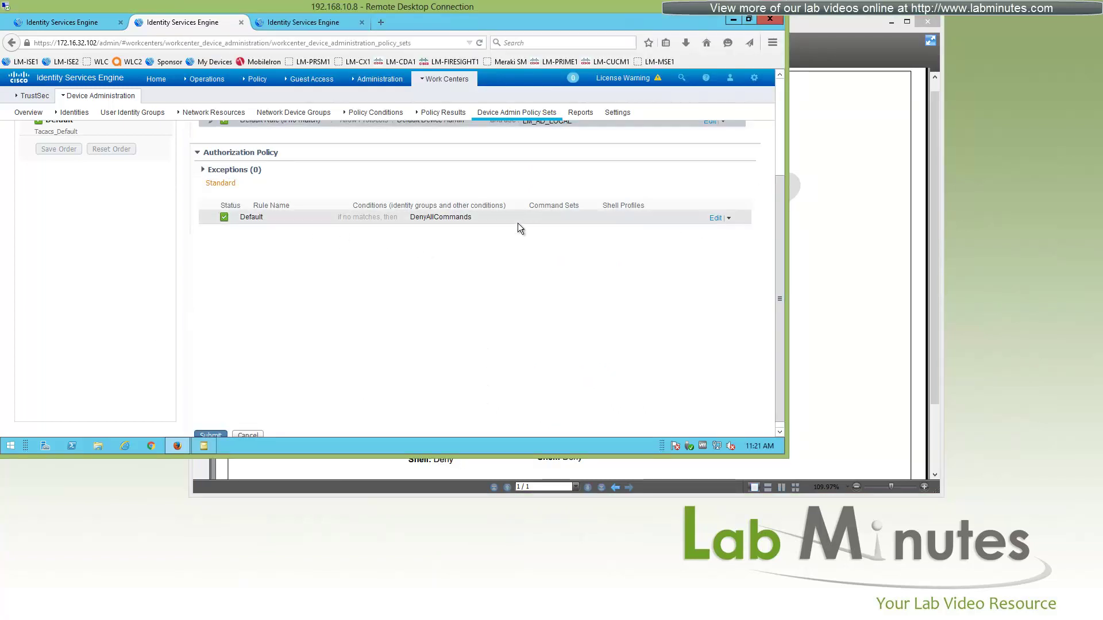
click(729, 218)
text(L)
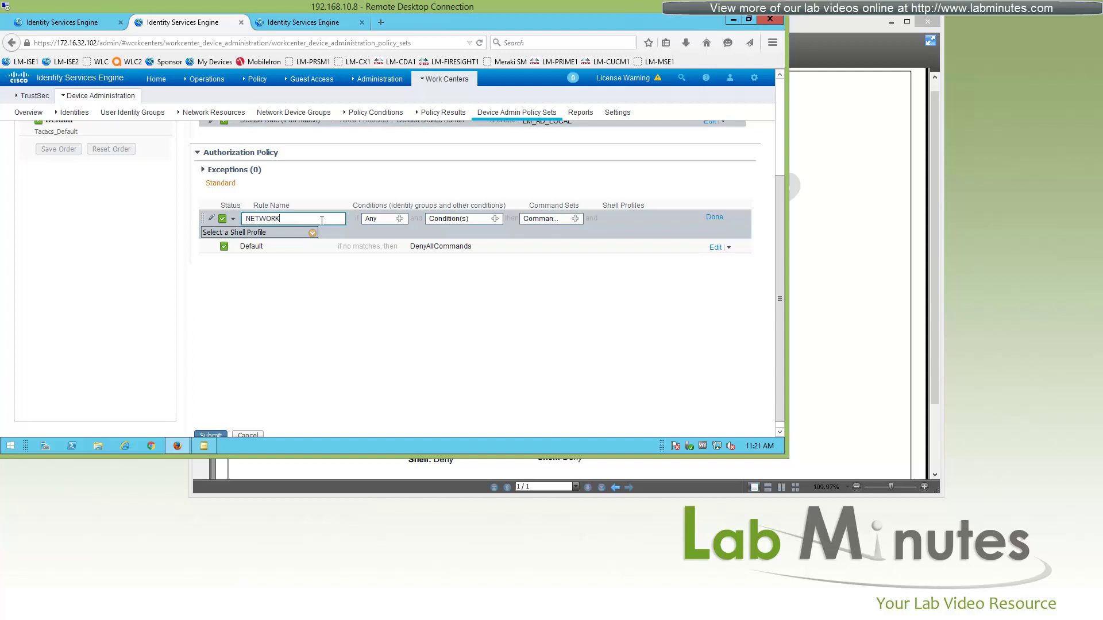
click(494, 218)
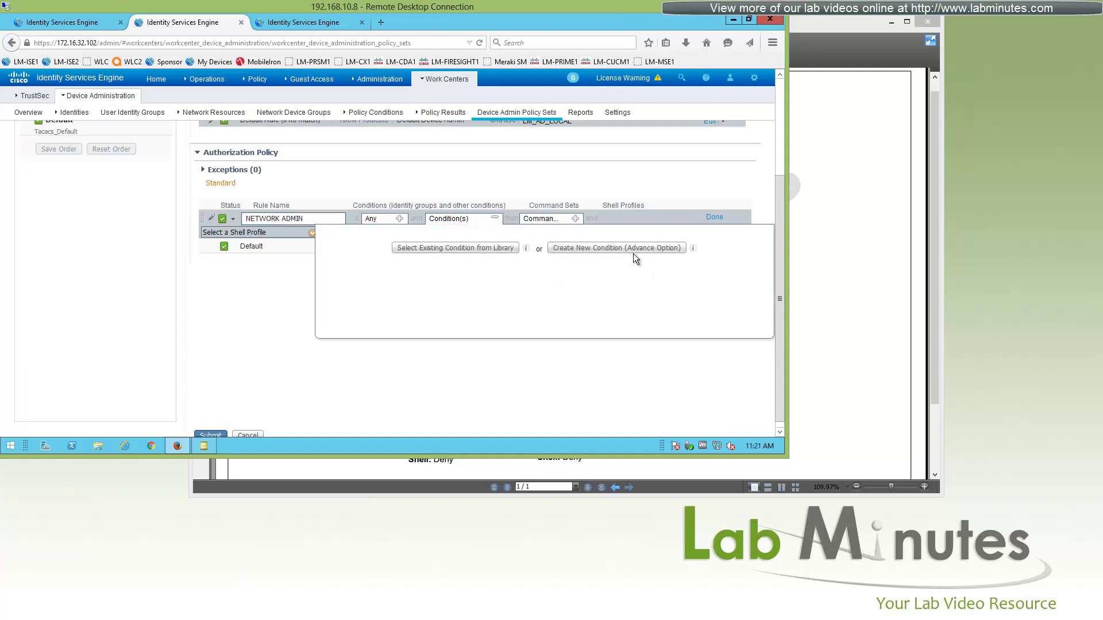
click(633, 248)
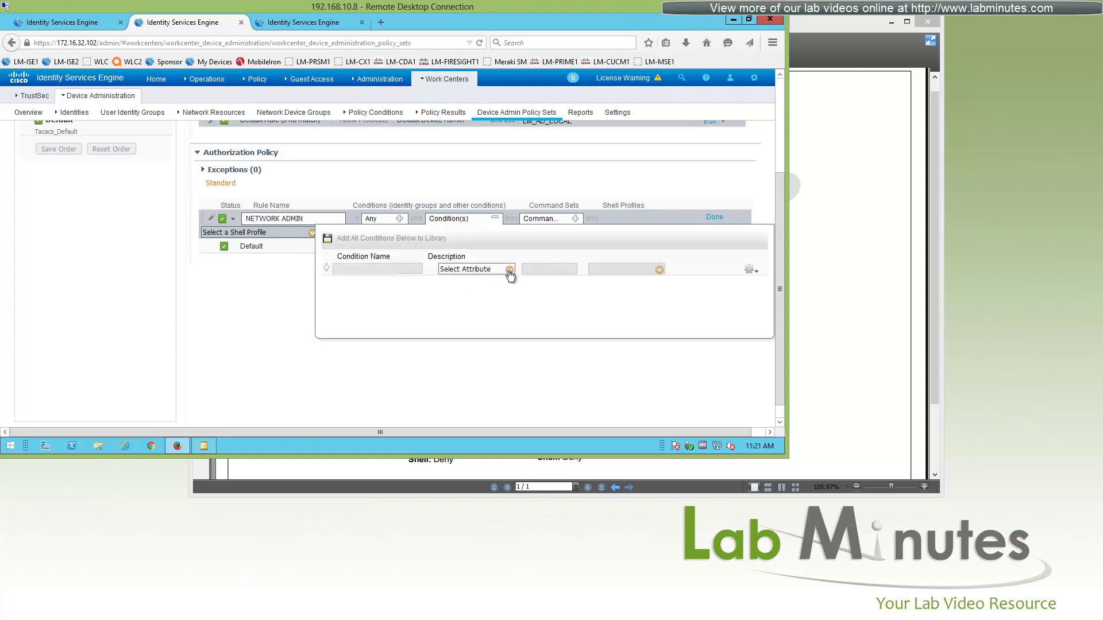
click(509, 270)
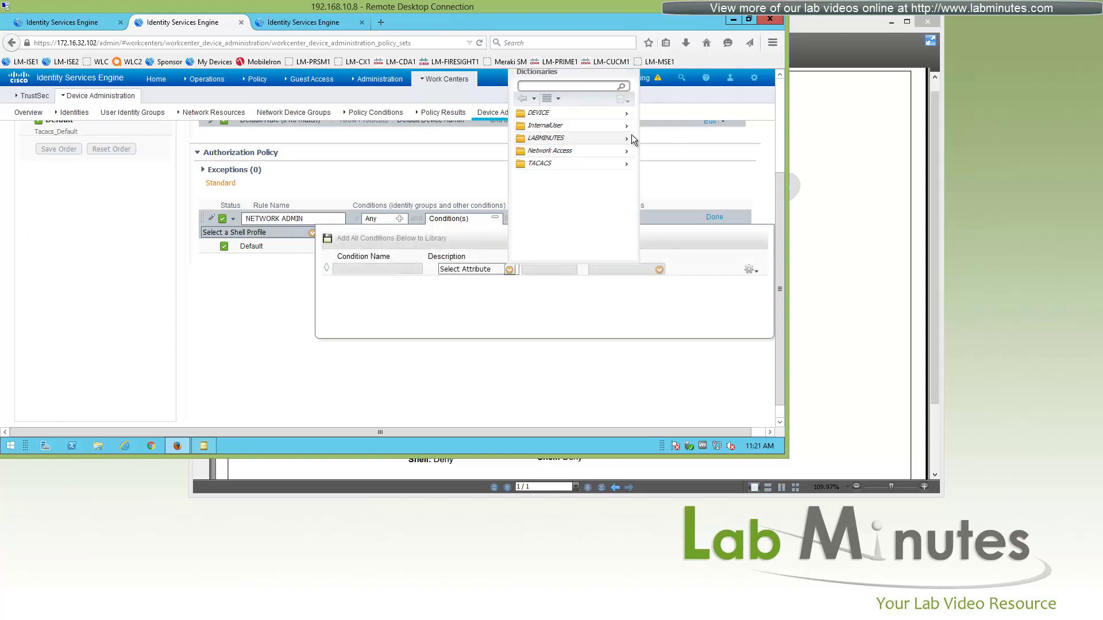
click(630, 139)
click(547, 113)
click(654, 269)
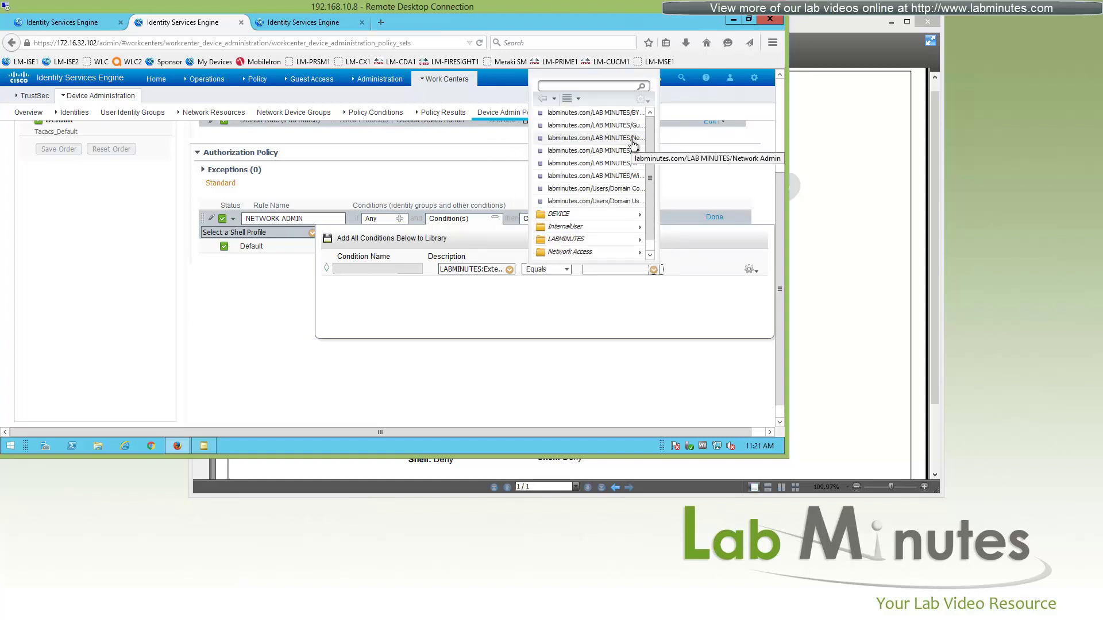
click(632, 139)
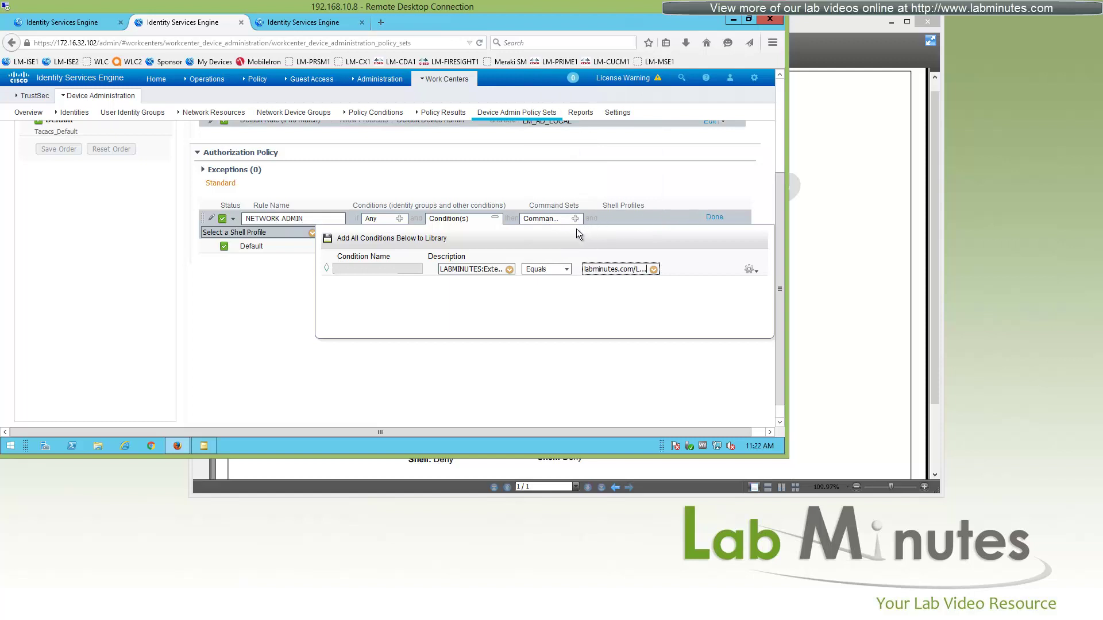
Step: Assign the PRIV15_MAX15 shell profile to the NETWORK ADMIN rule
click(312, 233)
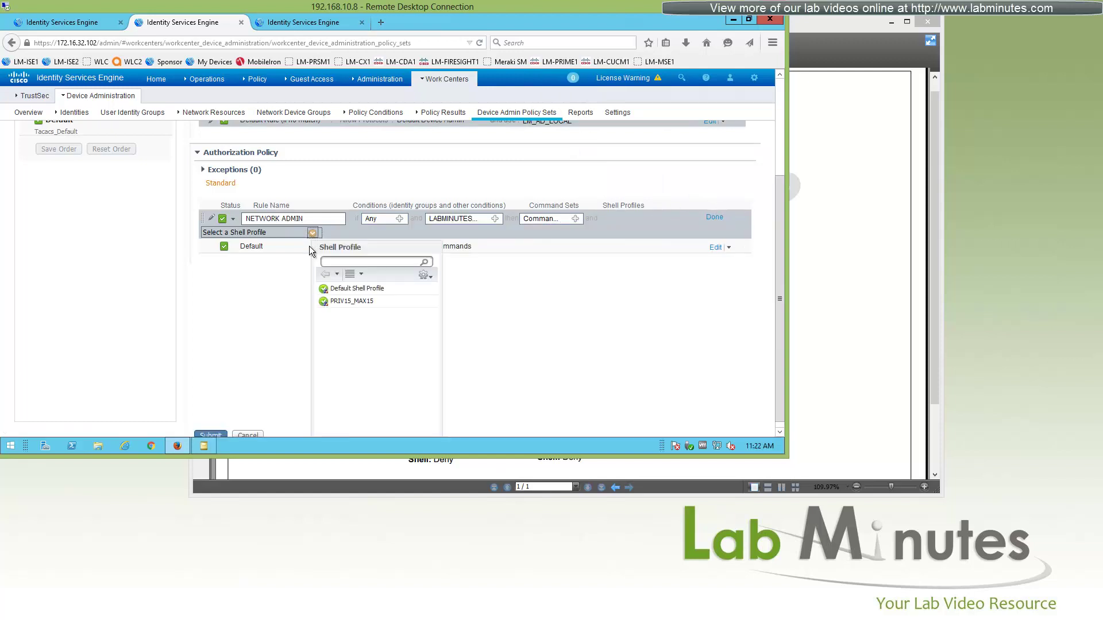
click(376, 307)
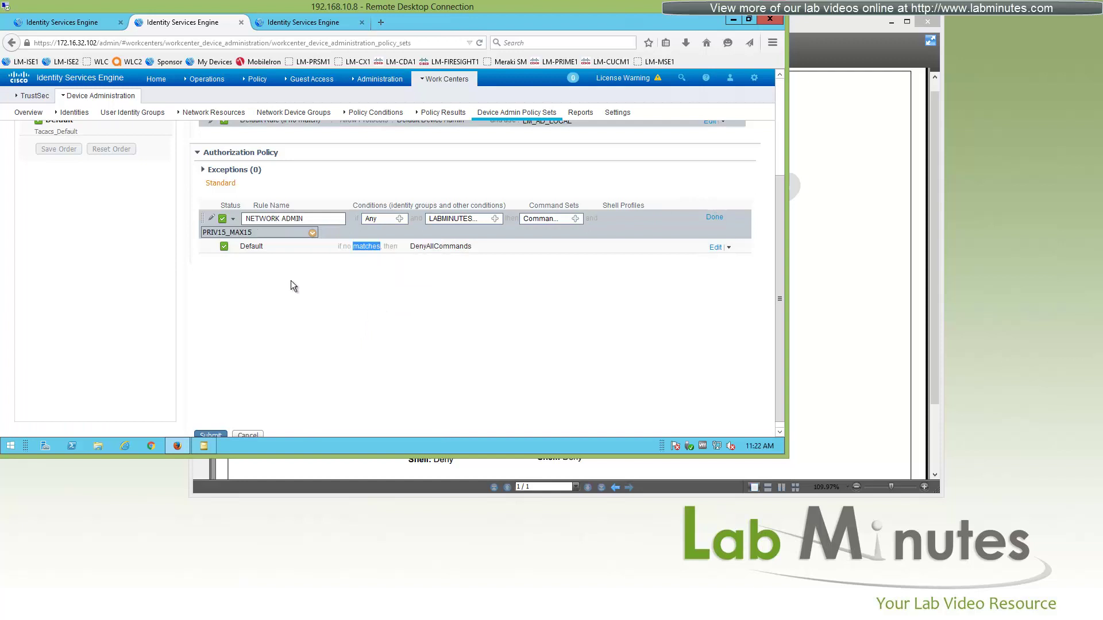
click(714, 217)
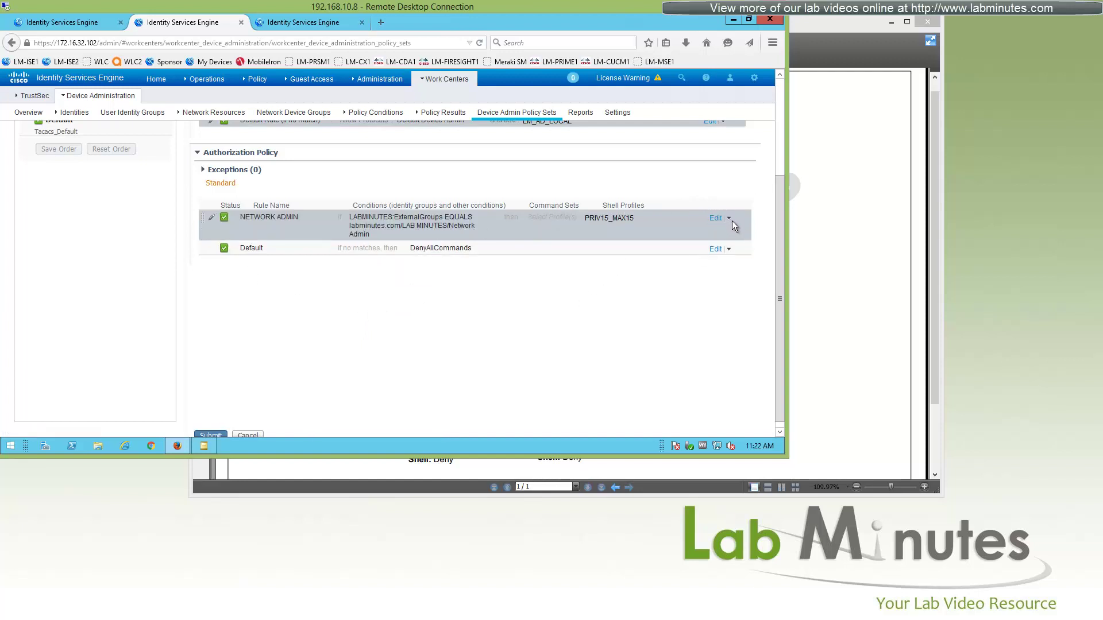
click(729, 218)
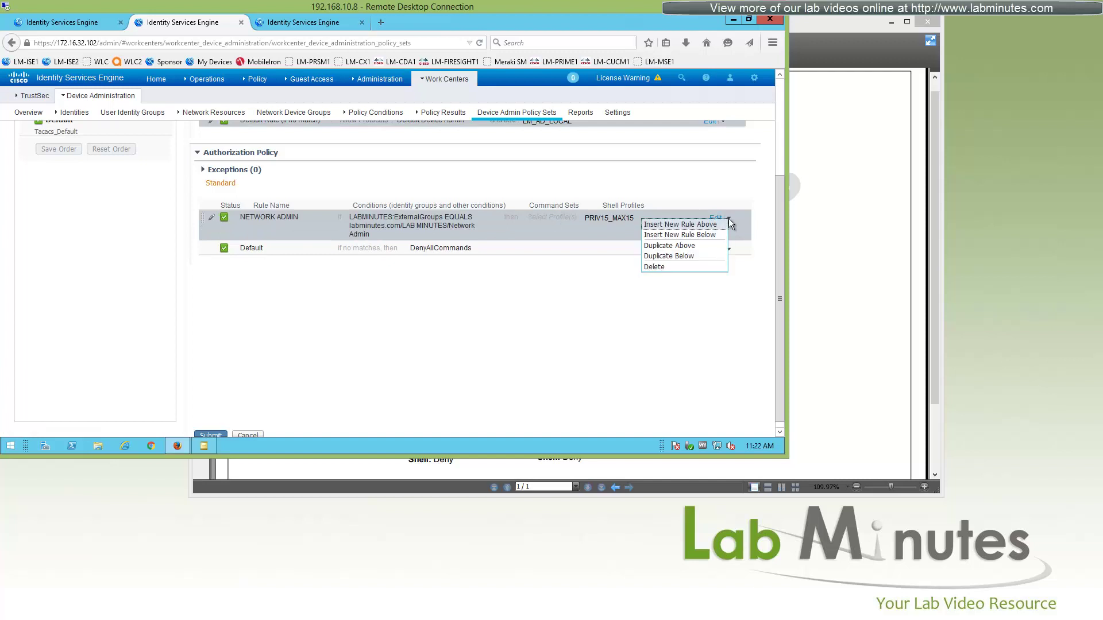
Step: Duplicate the NETWORK ADMIN rule below and rename the copy 'LOCAL ADMIN'
click(687, 261)
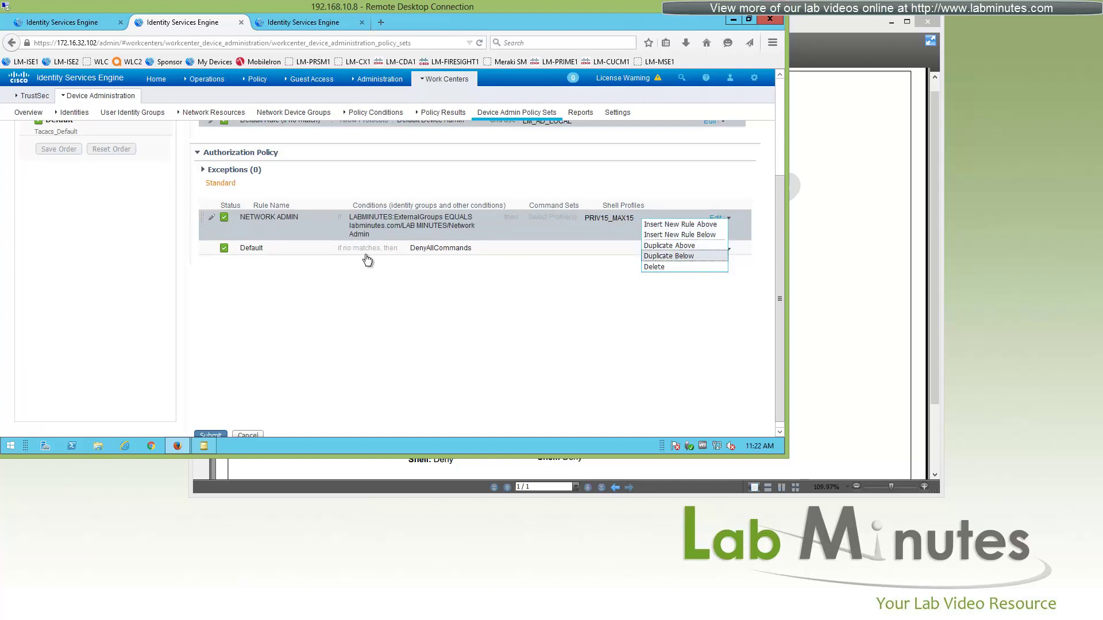
triple_click(287, 251)
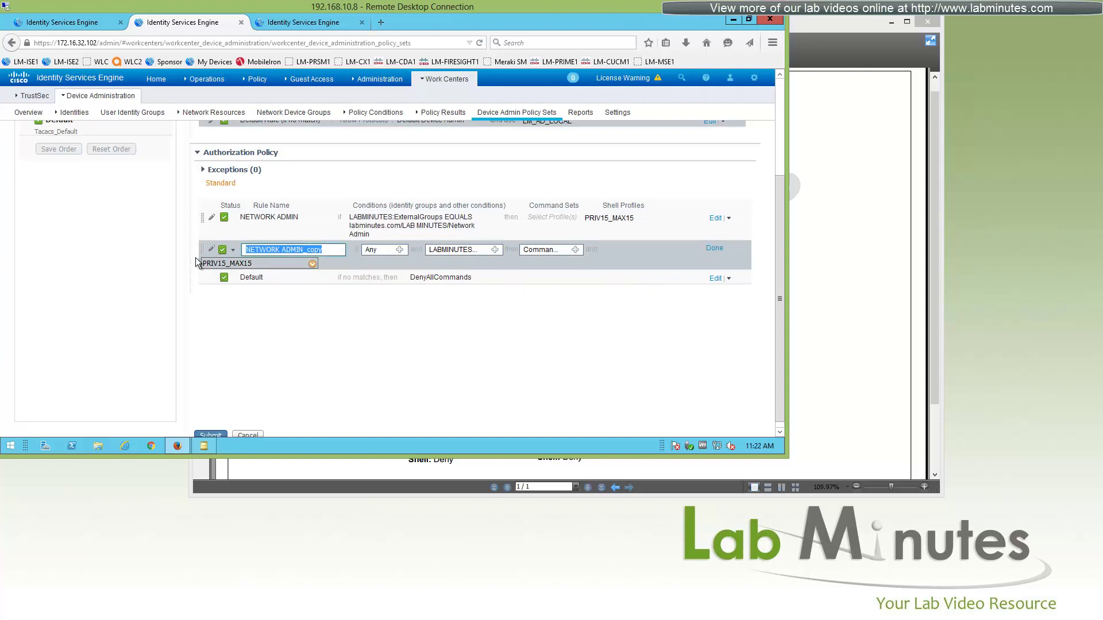
text(LOCAL ADMIN)
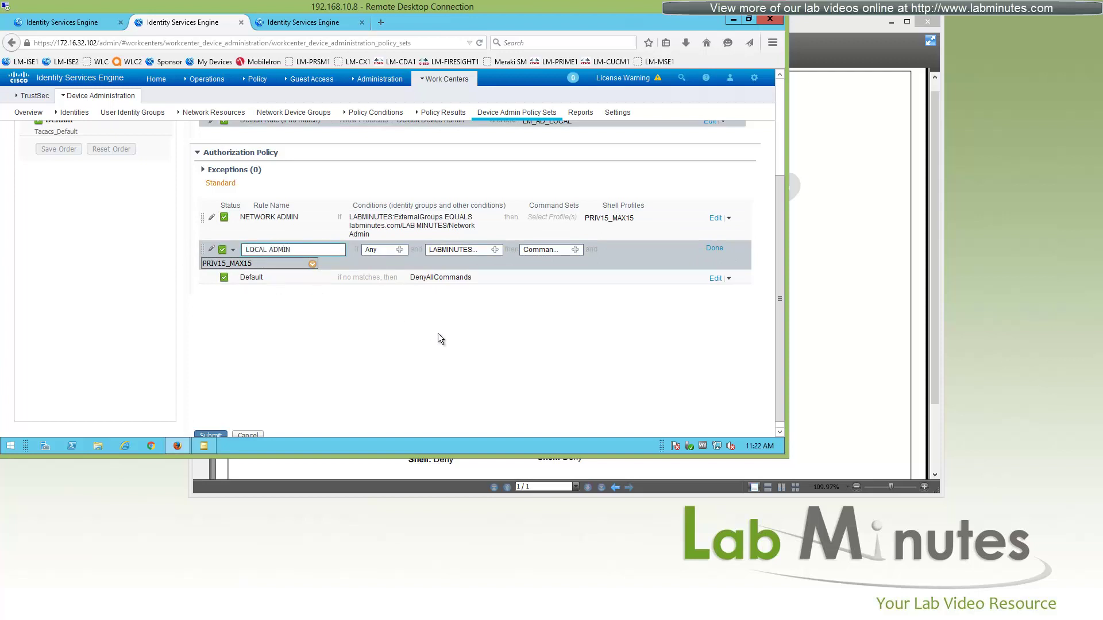
click(495, 250)
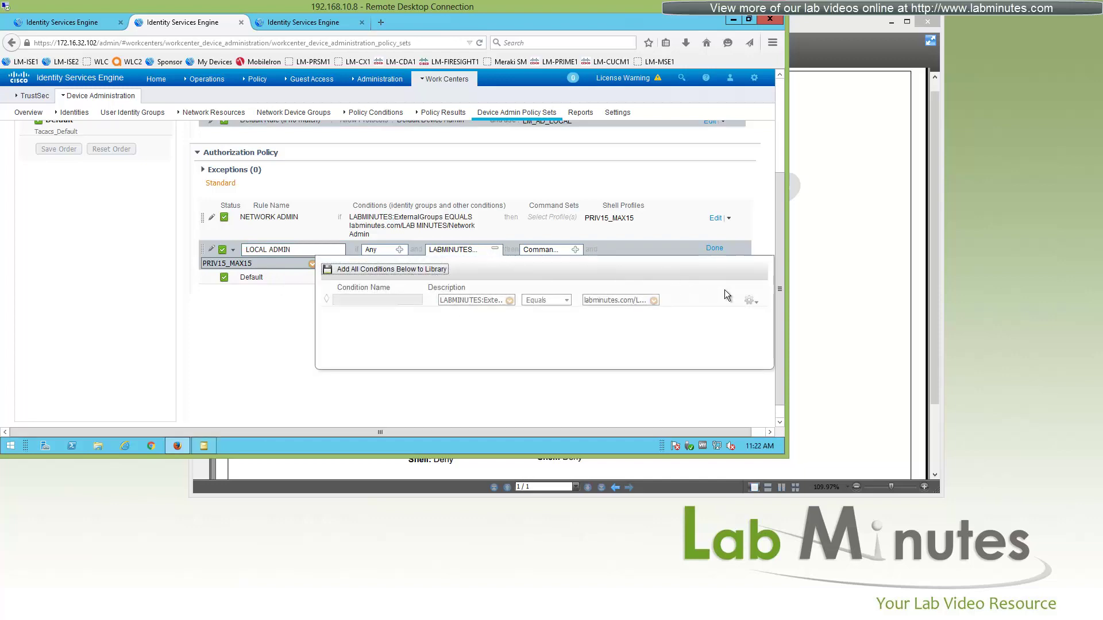
click(752, 300)
click(681, 352)
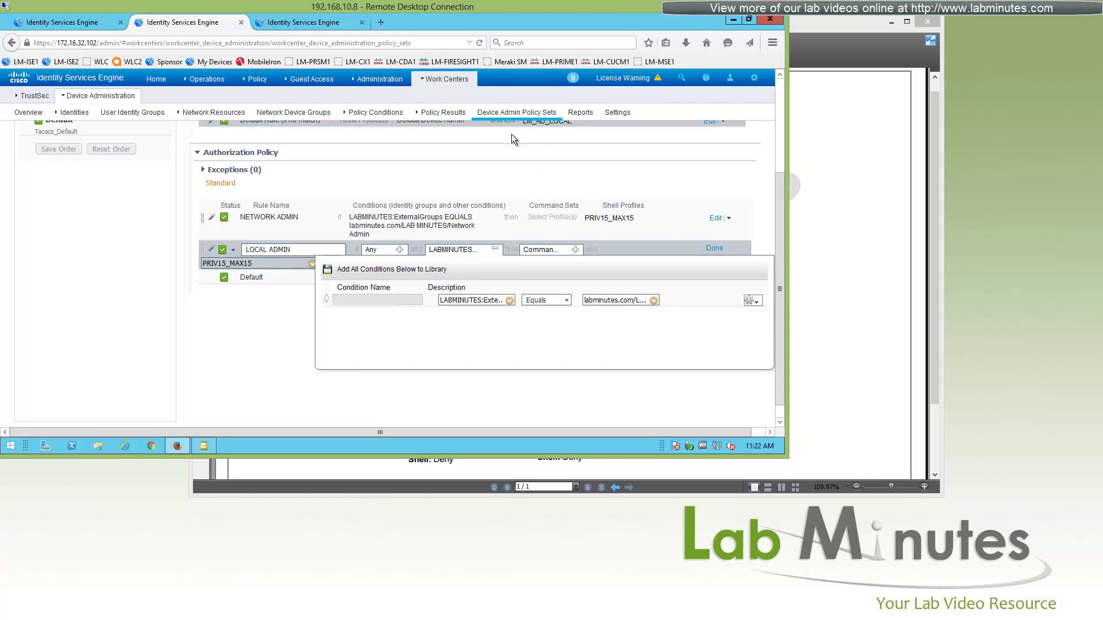
click(453, 112)
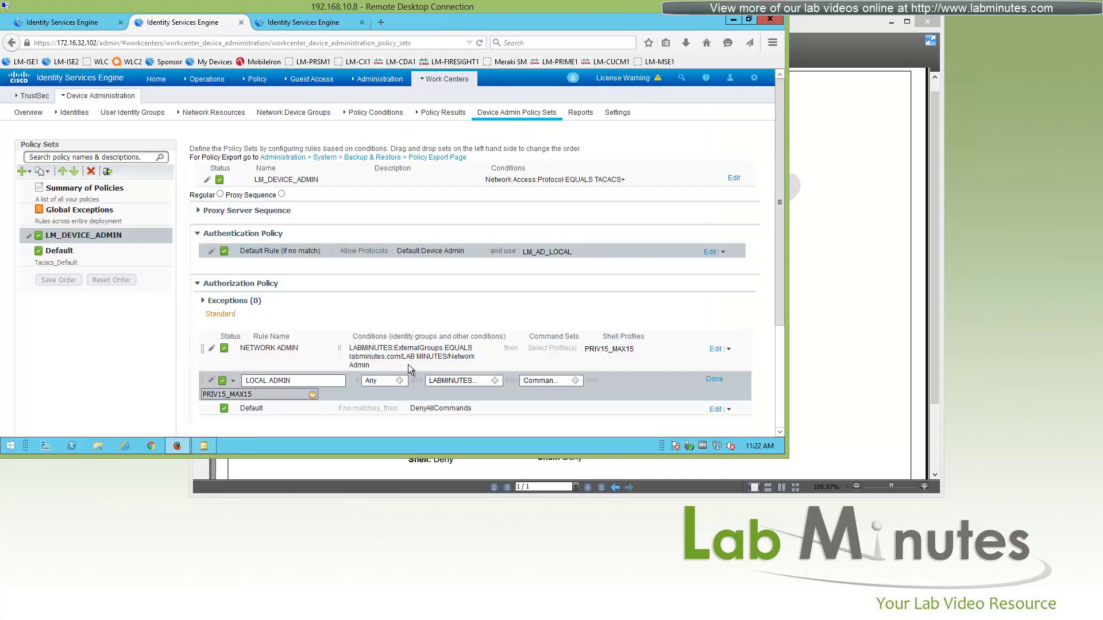
Step: Add the User Identity Groups: Local Admin identity group to the LOCAL ADMIN rule
click(397, 380)
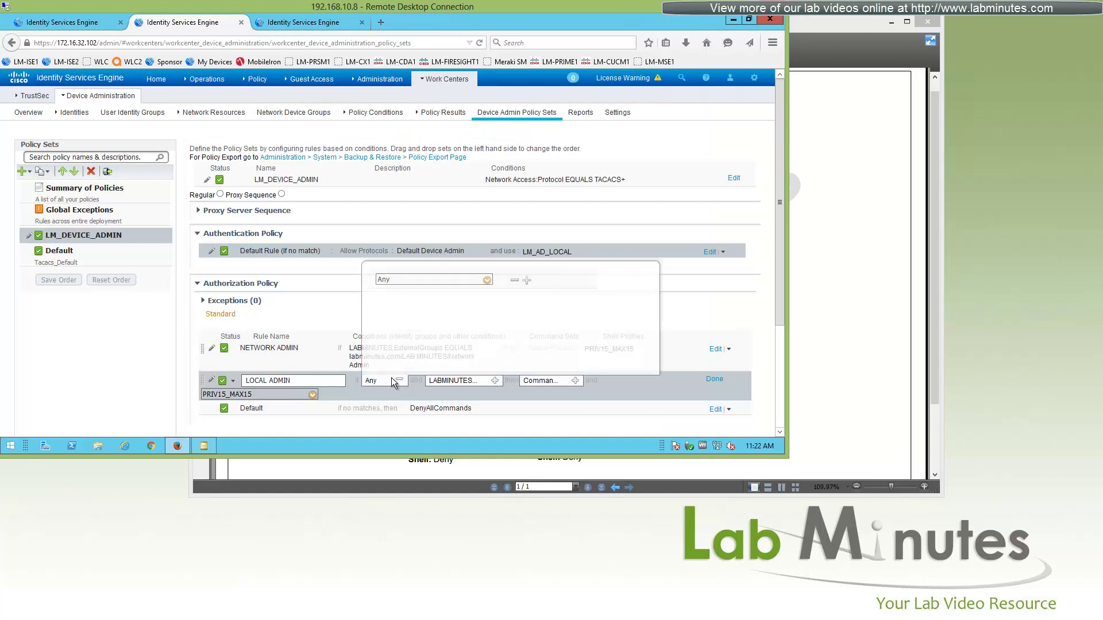
click(487, 281)
click(607, 134)
click(575, 232)
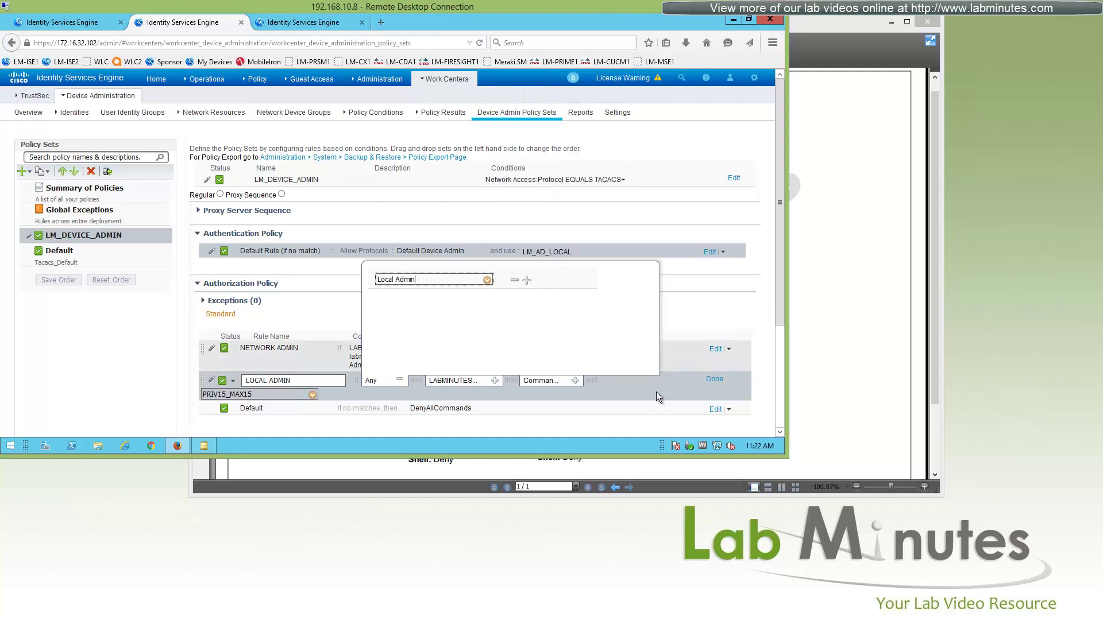
click(714, 379)
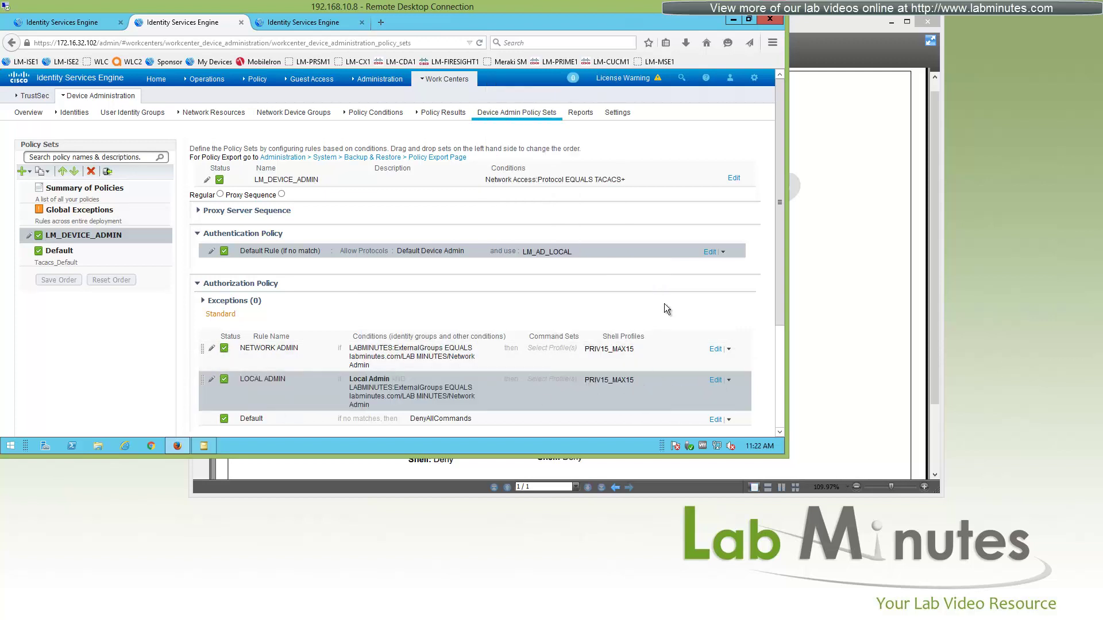
scroll(687, 322, down, 3)
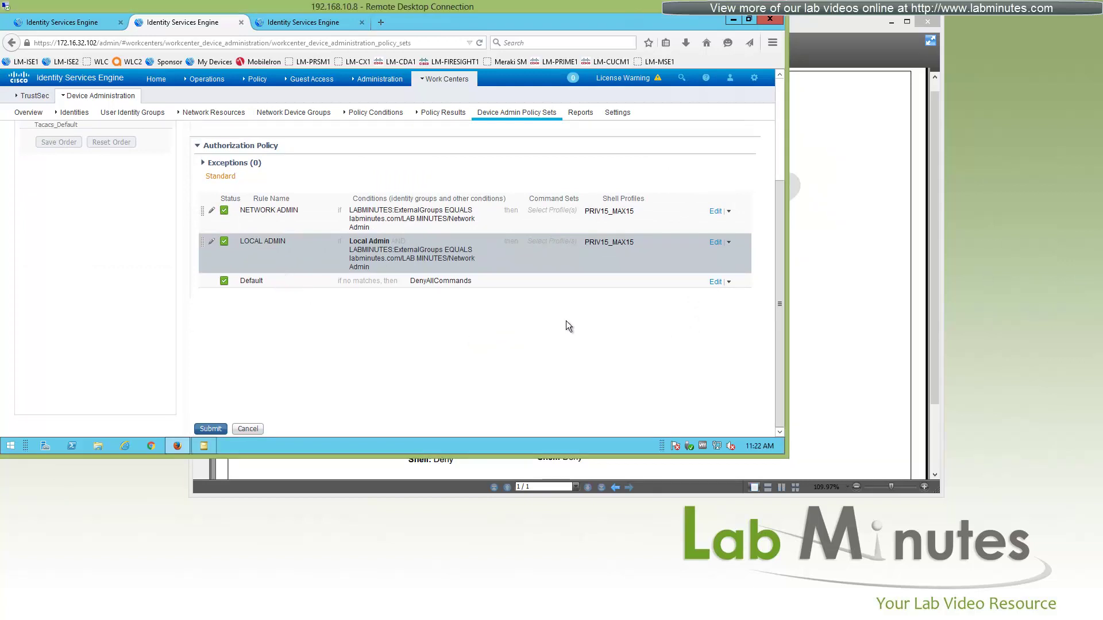
Step: Keep the Default rule's DenyAllCommands shell profile unchanged and submit the LM_DEVICE_ADMIN policy set
click(715, 282)
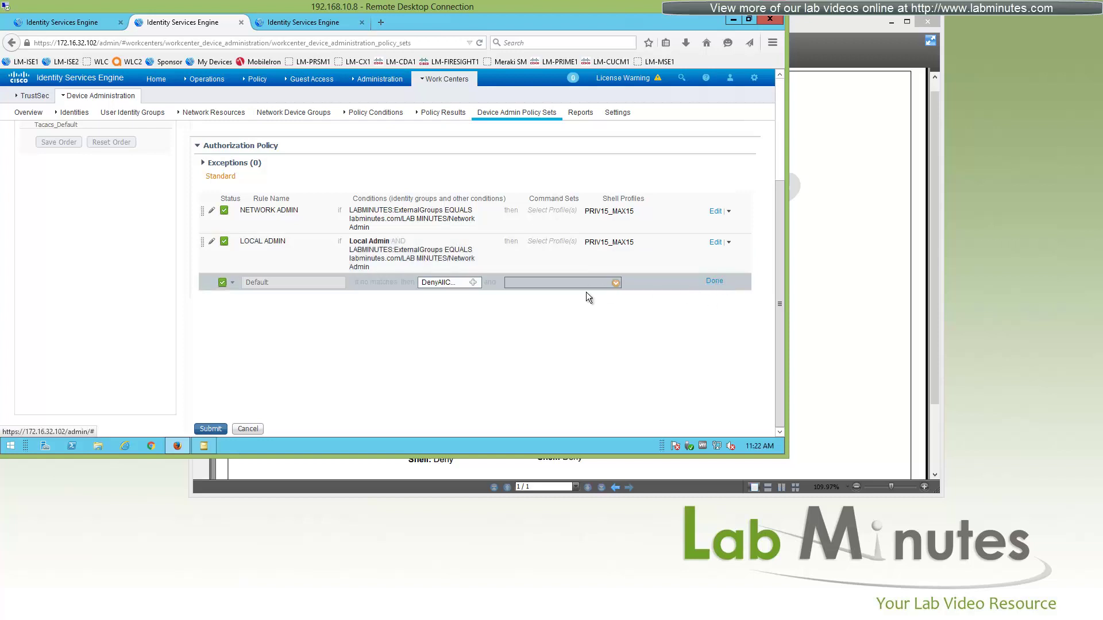
click(616, 282)
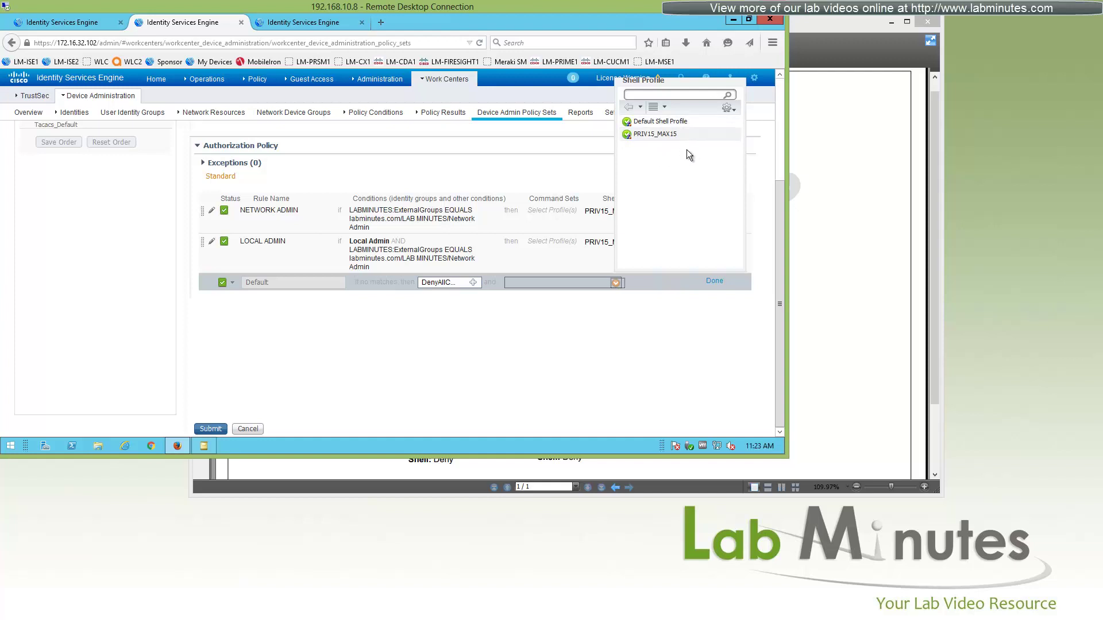
click(646, 353)
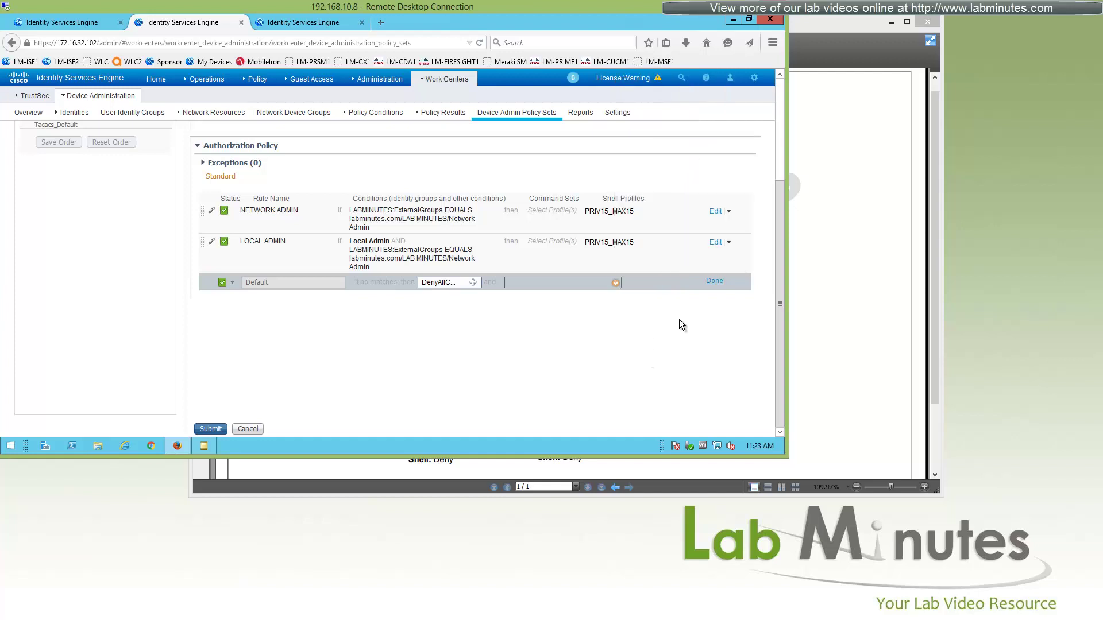
click(714, 282)
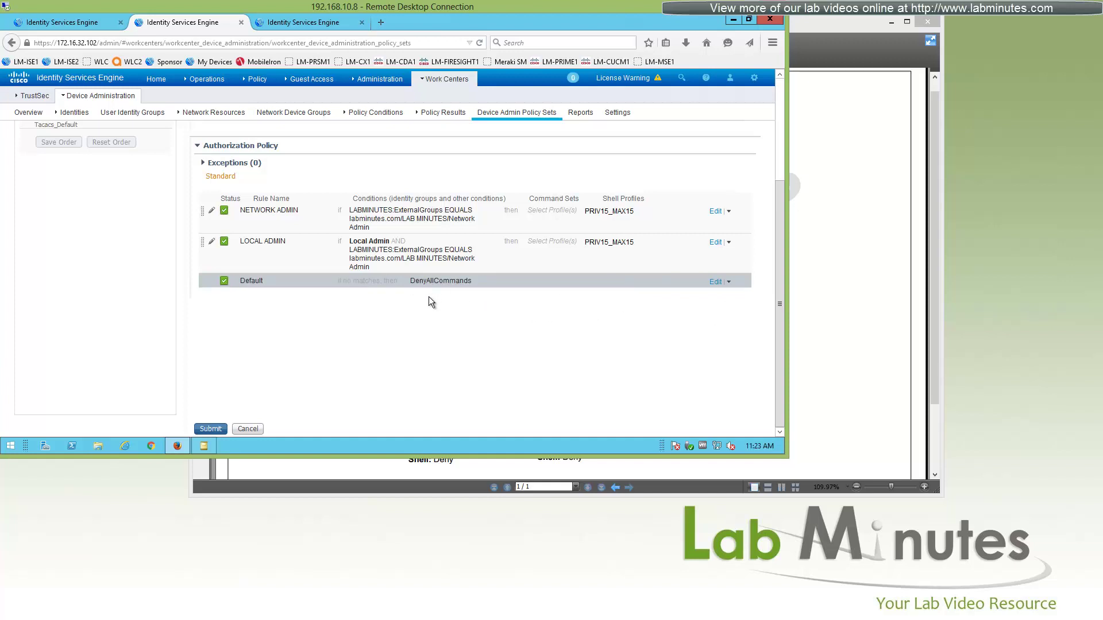
click(210, 429)
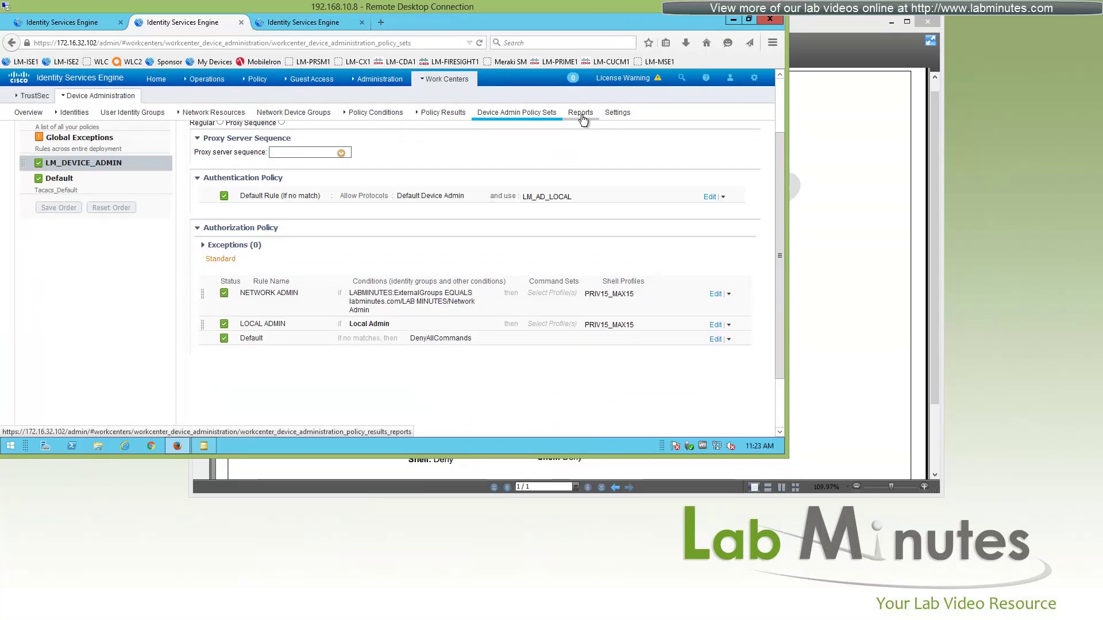
Step: Browse the Device Administration Settings tabs, ending on Connection Settings with 5- and 10-minute timeouts
click(616, 113)
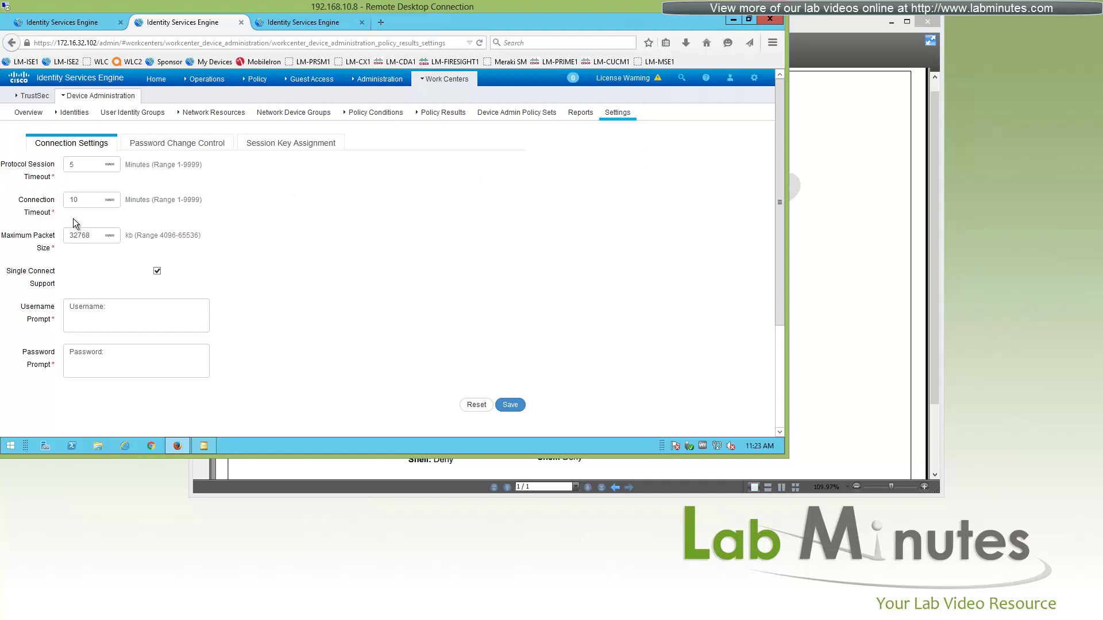
click(158, 313)
click(210, 144)
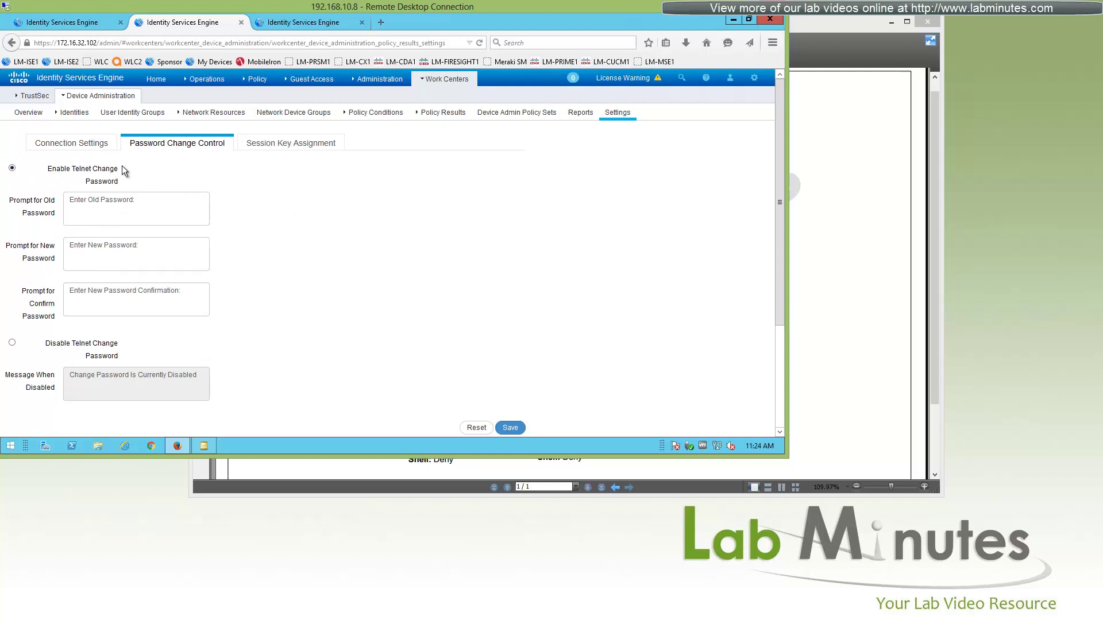
click(322, 145)
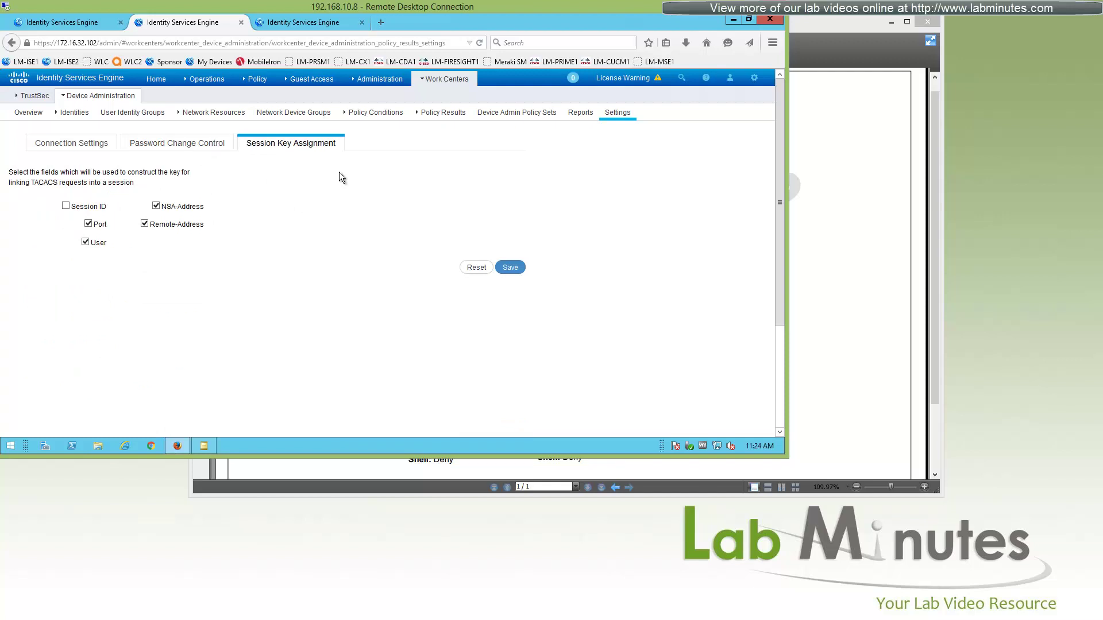
click(53, 144)
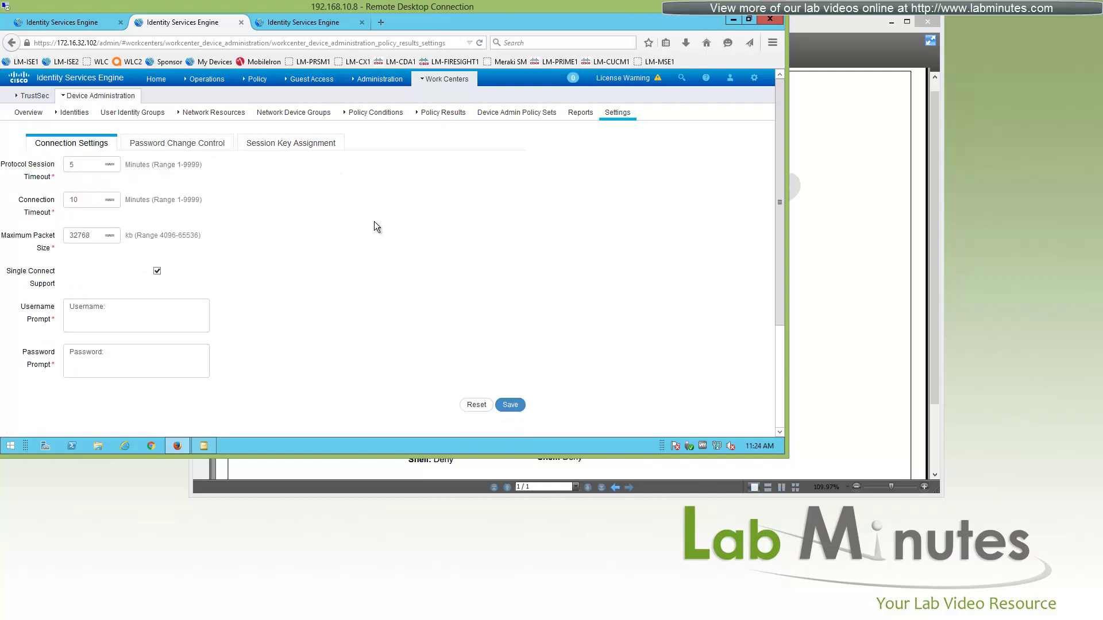